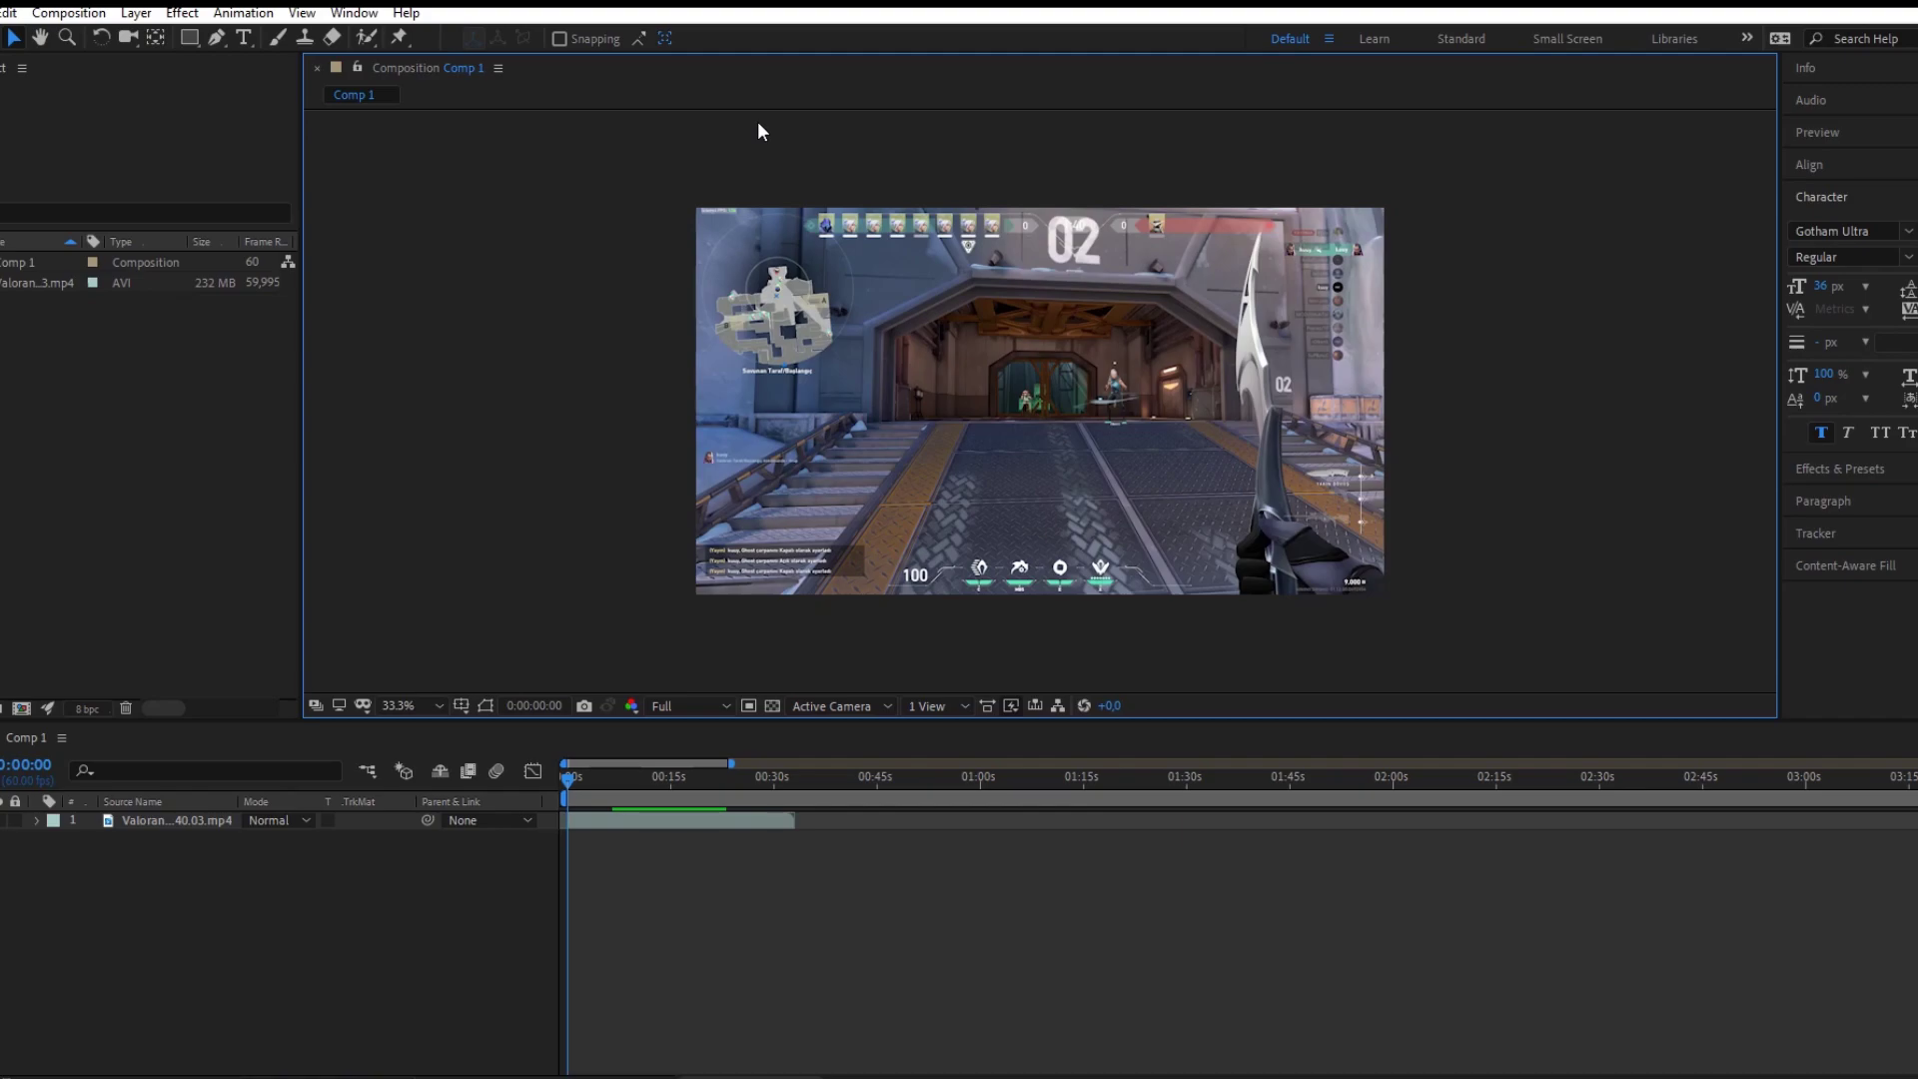
Step: Scrub the Valorant clip from about 11 to 18 seconds to preview the footage
left_click(745, 884)
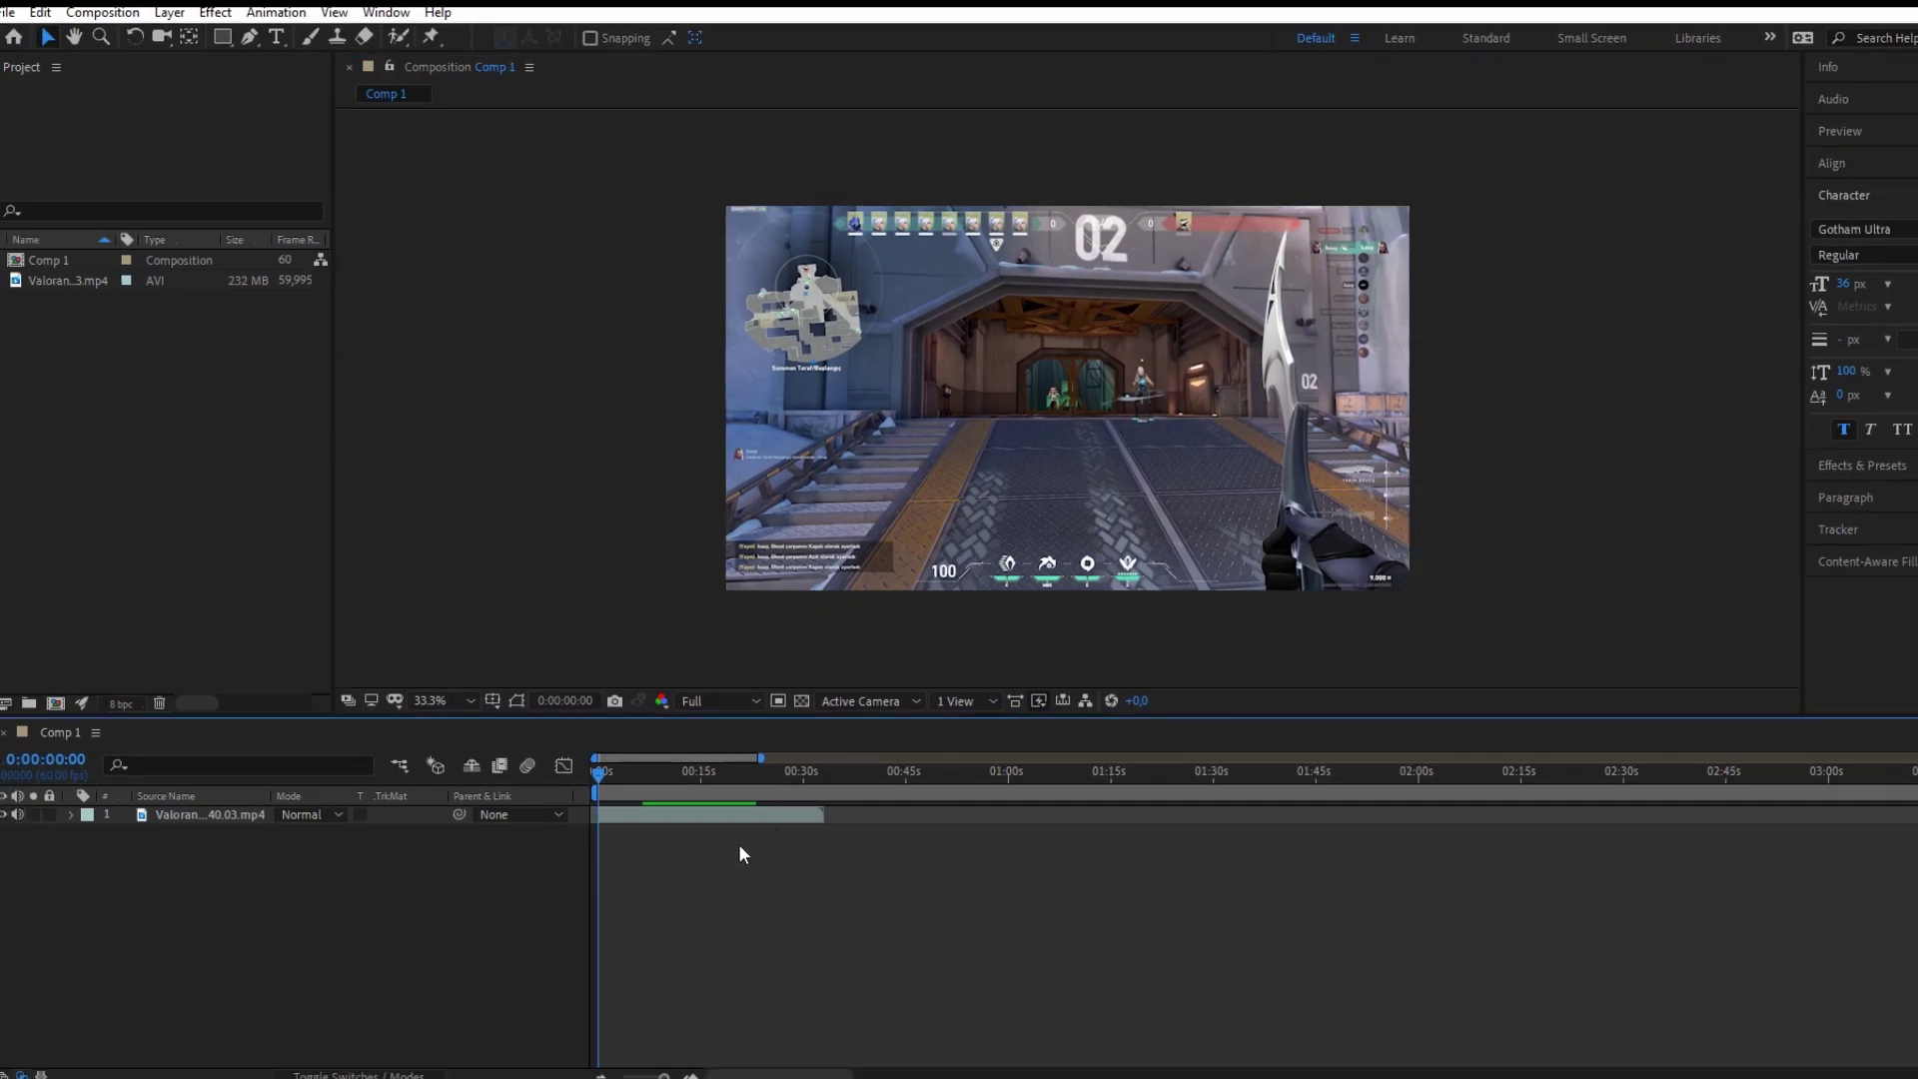
left_click(677, 778)
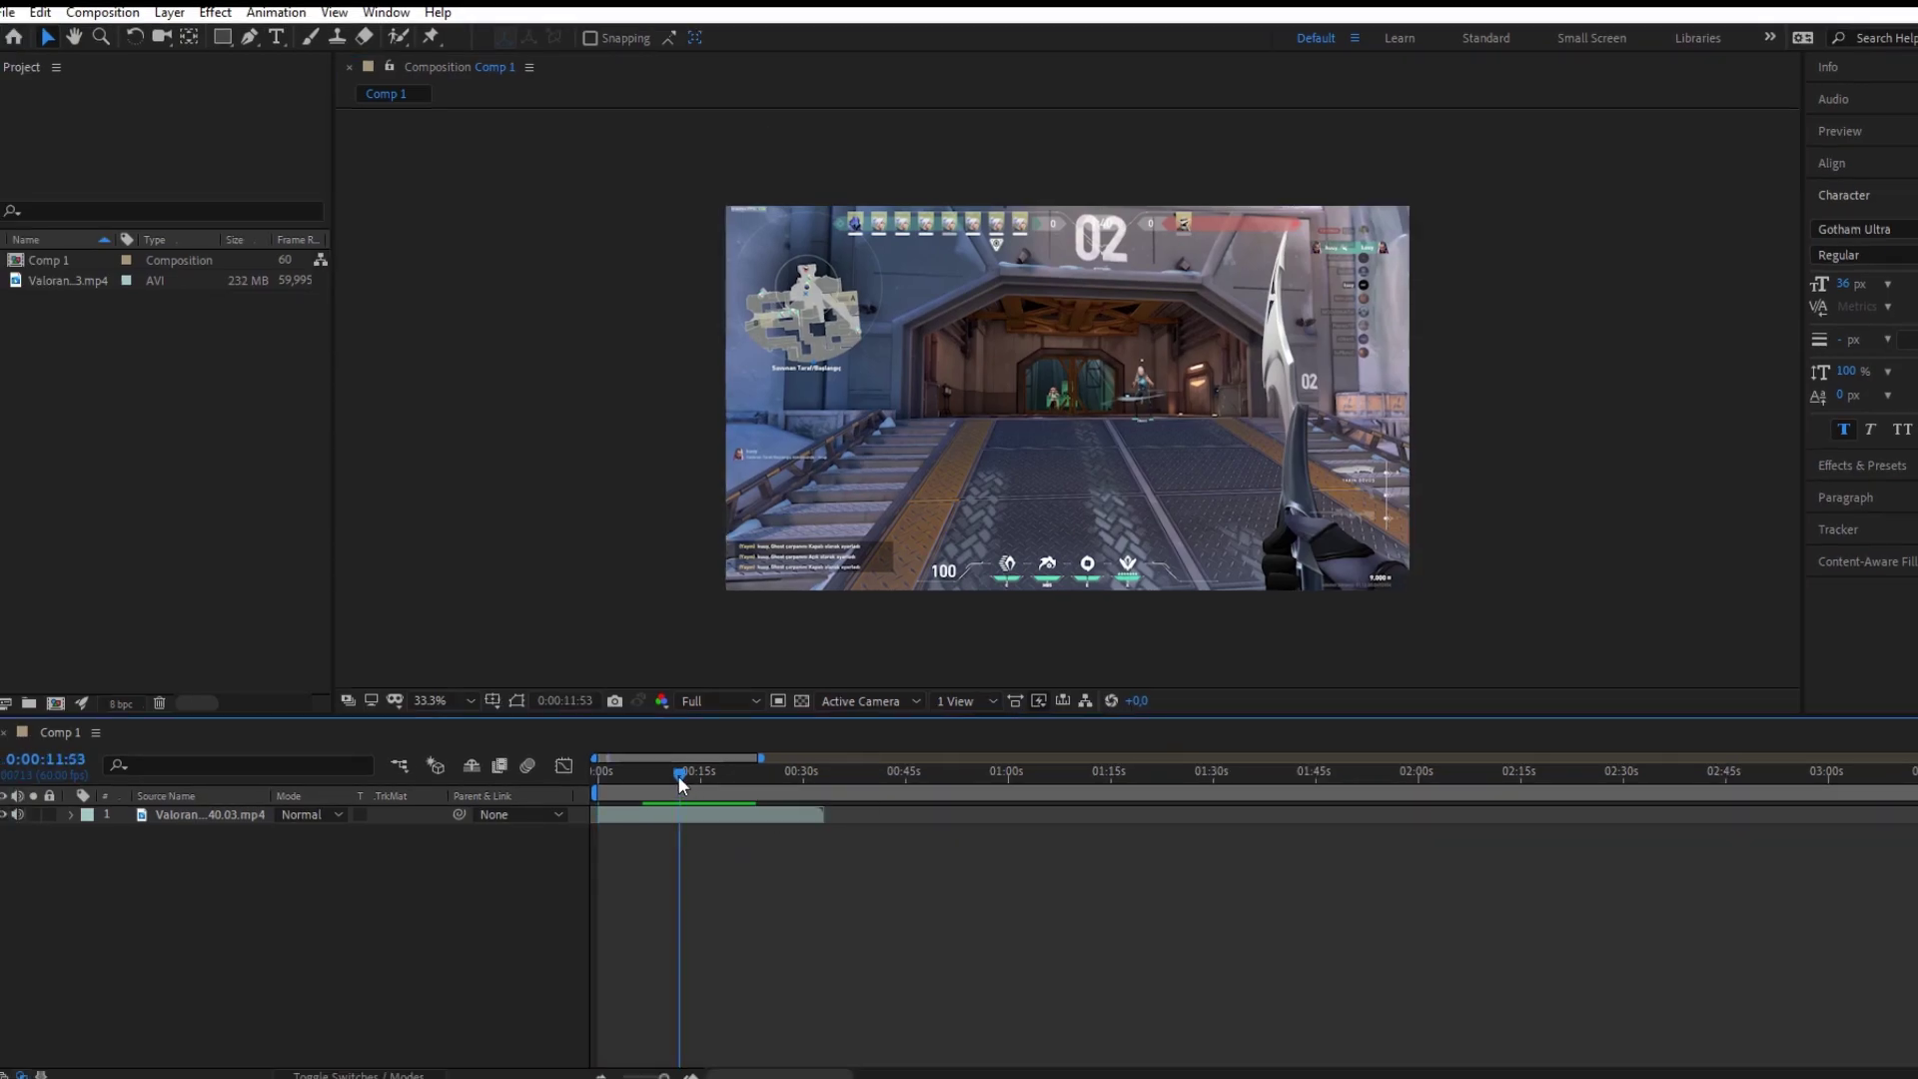
left_click_drag(676, 775, 735, 765)
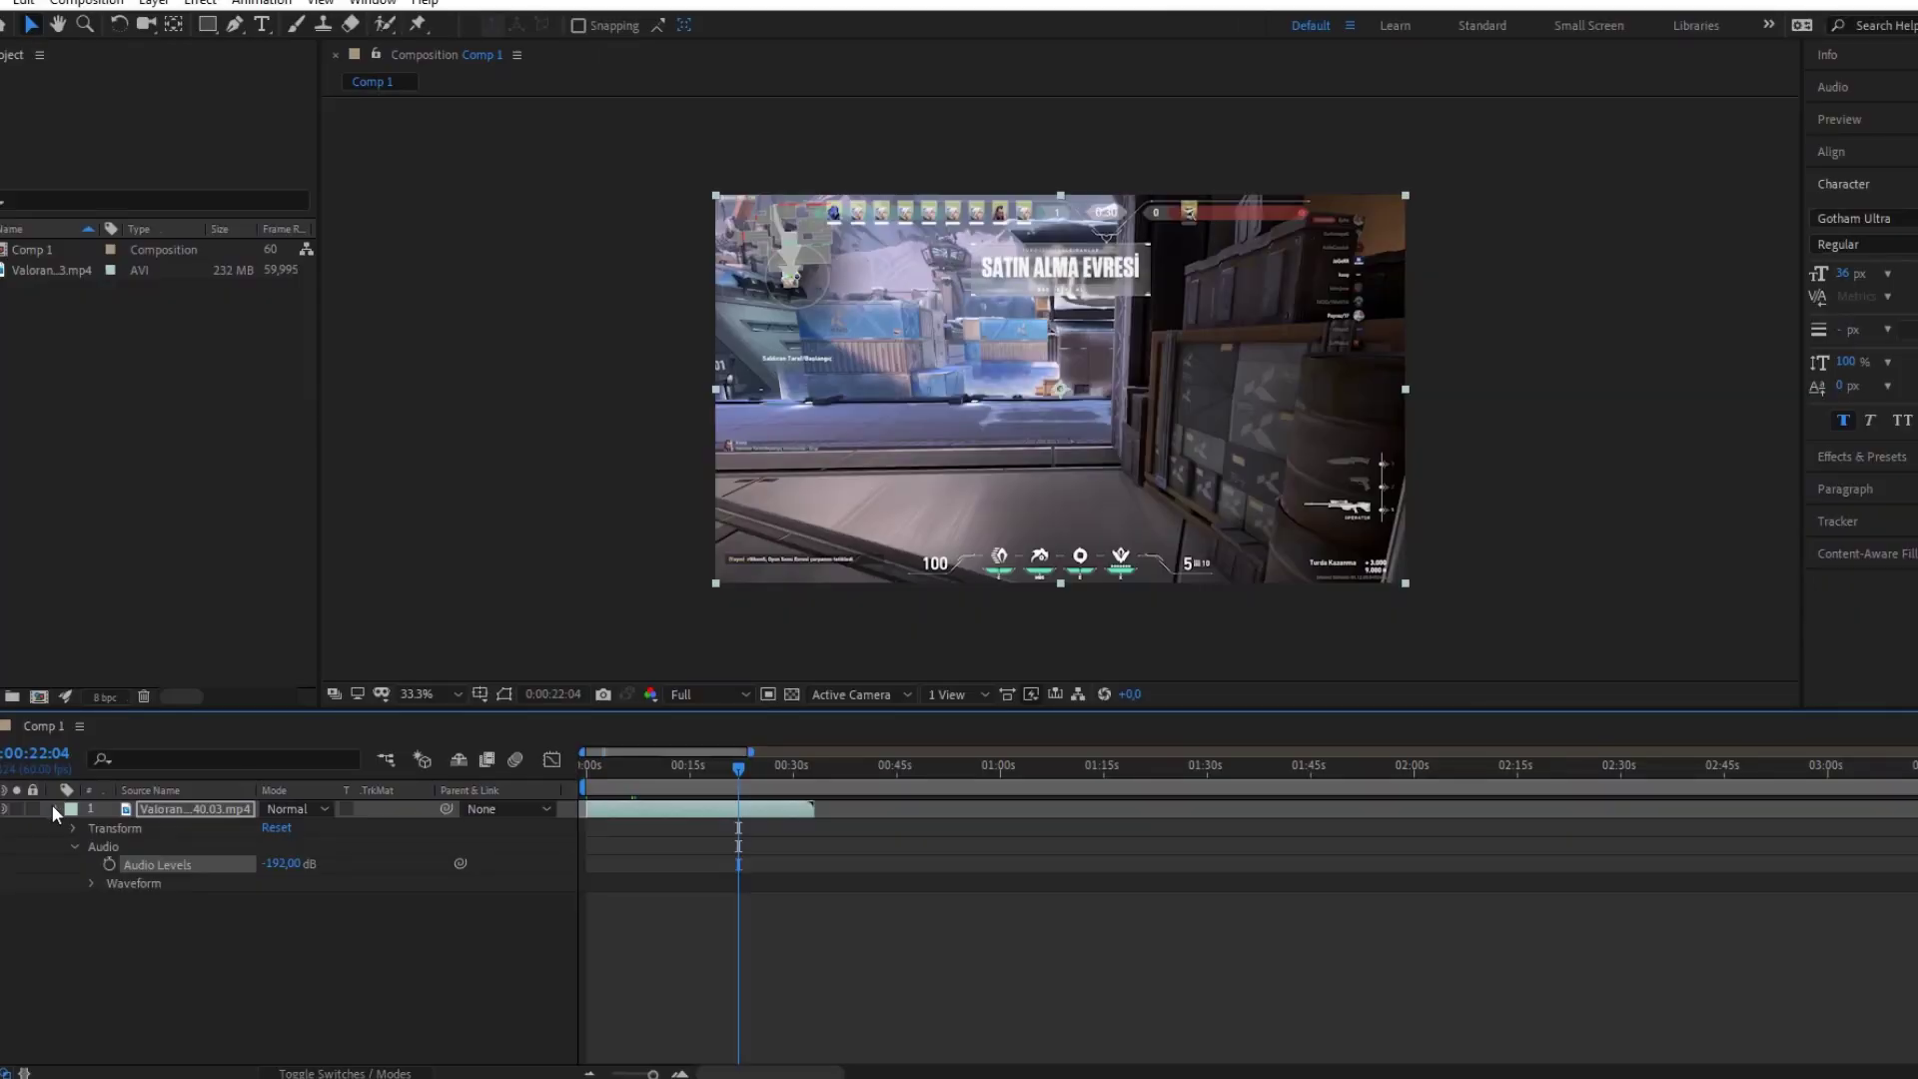
Step: Collapse the layer and park at 0:00:08:50 on the sniper rifle frame, zoomed in with the Pen tool
left_click(54, 808)
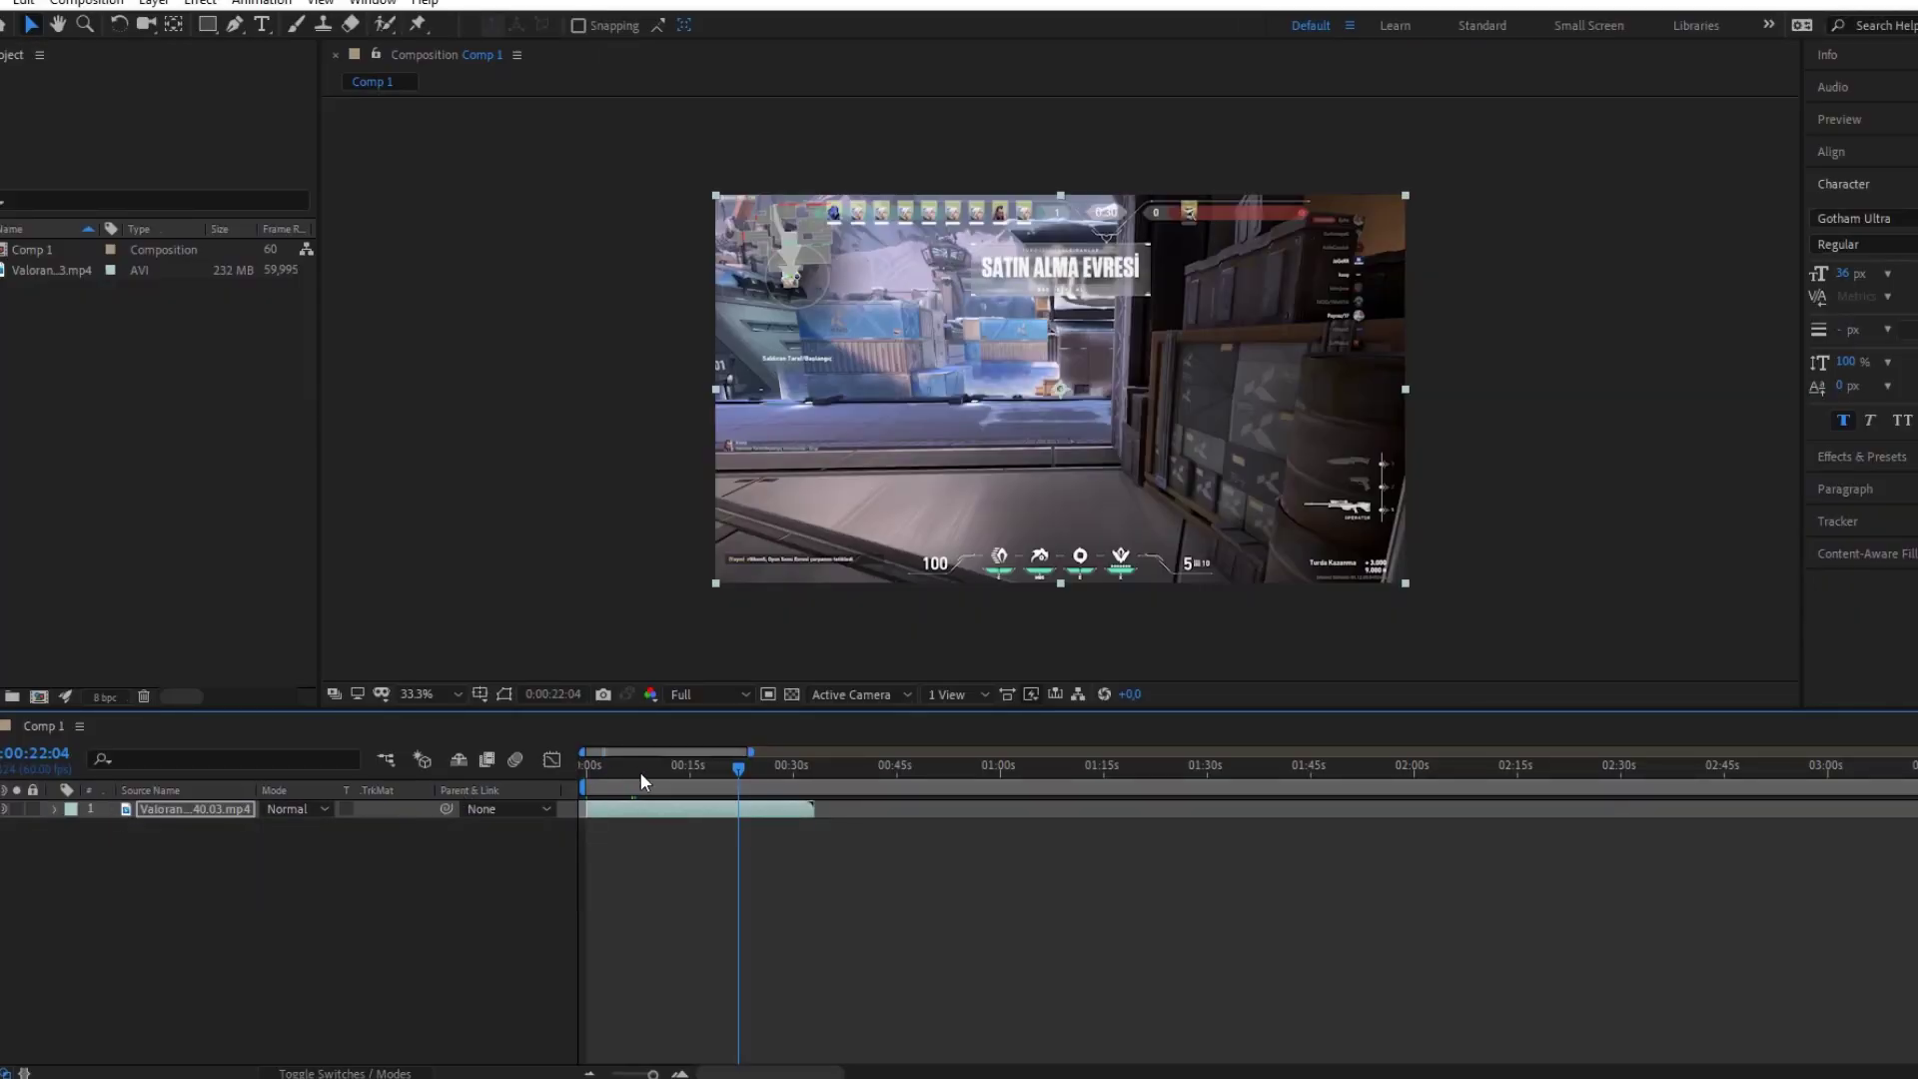
left_click(627, 768)
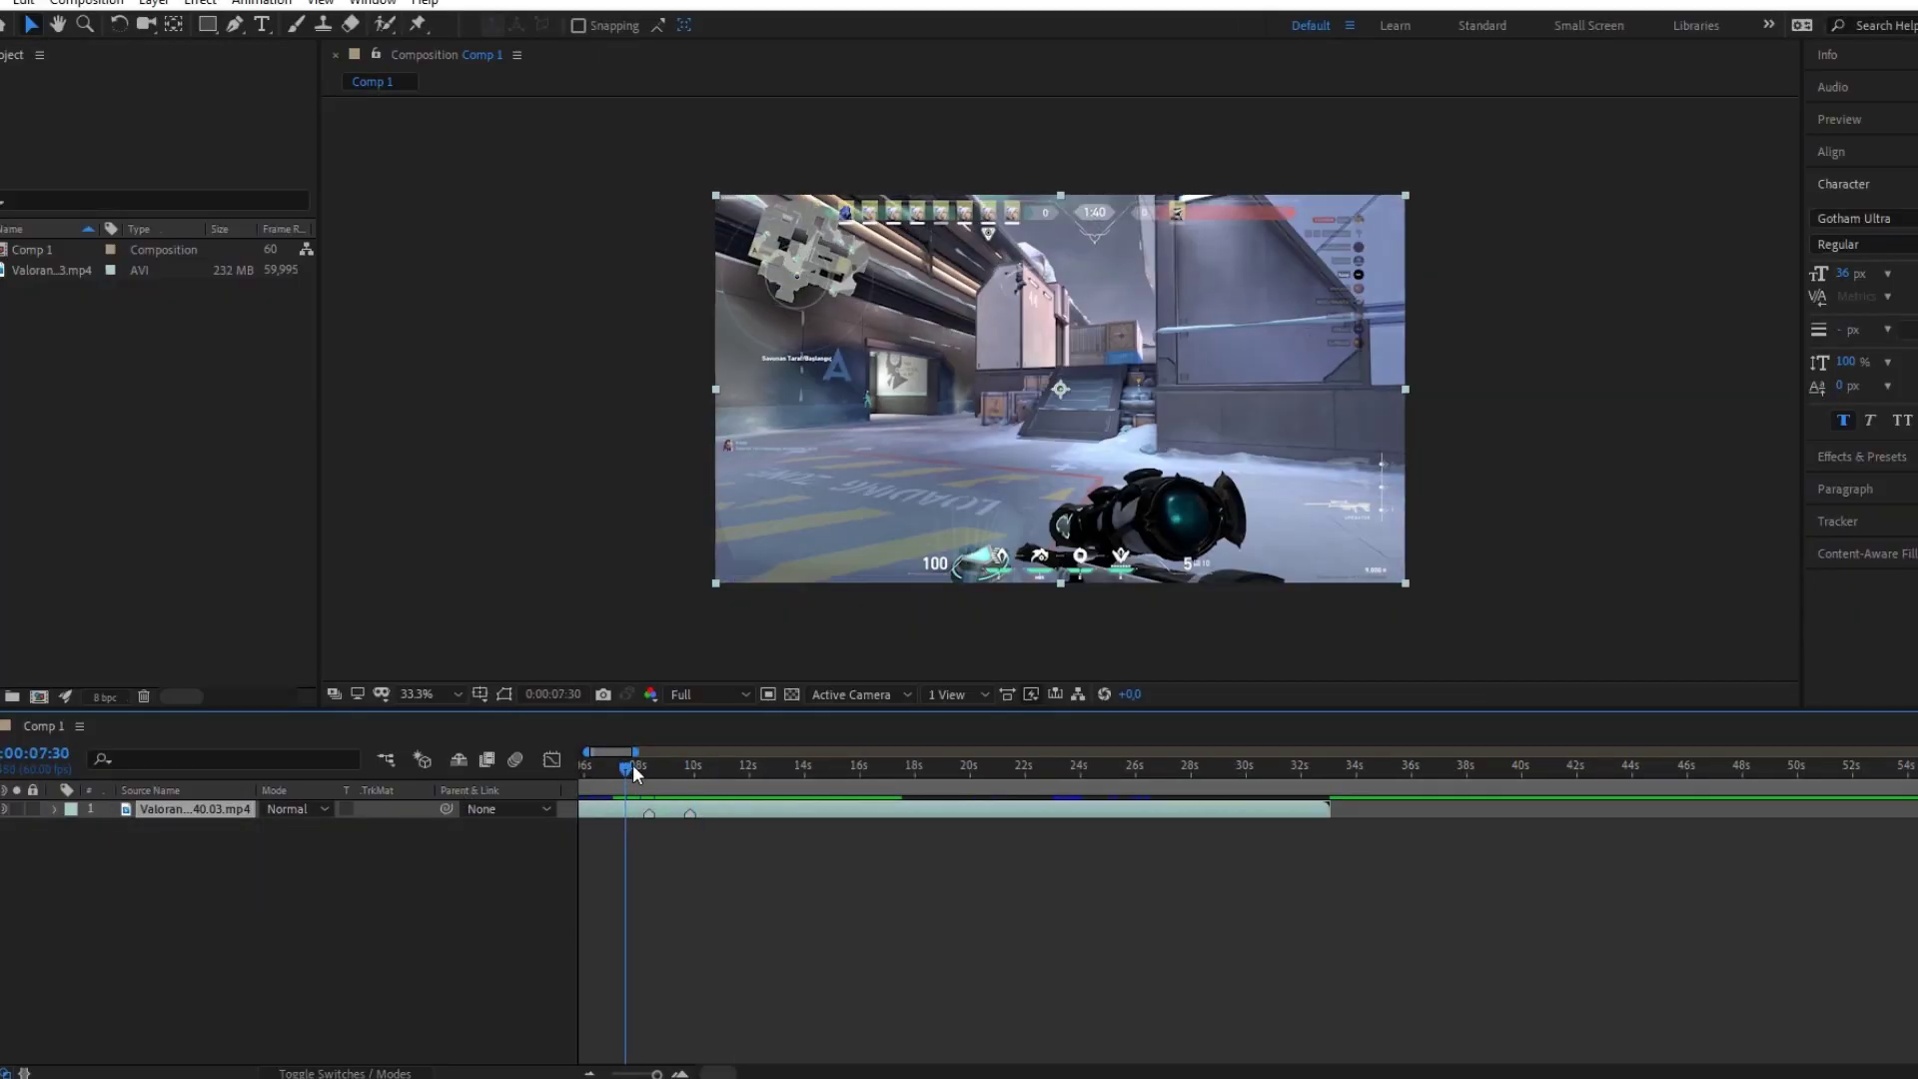
left_click_drag(634, 773, 655, 771)
key("slash")
key("semicolon")
key("g")
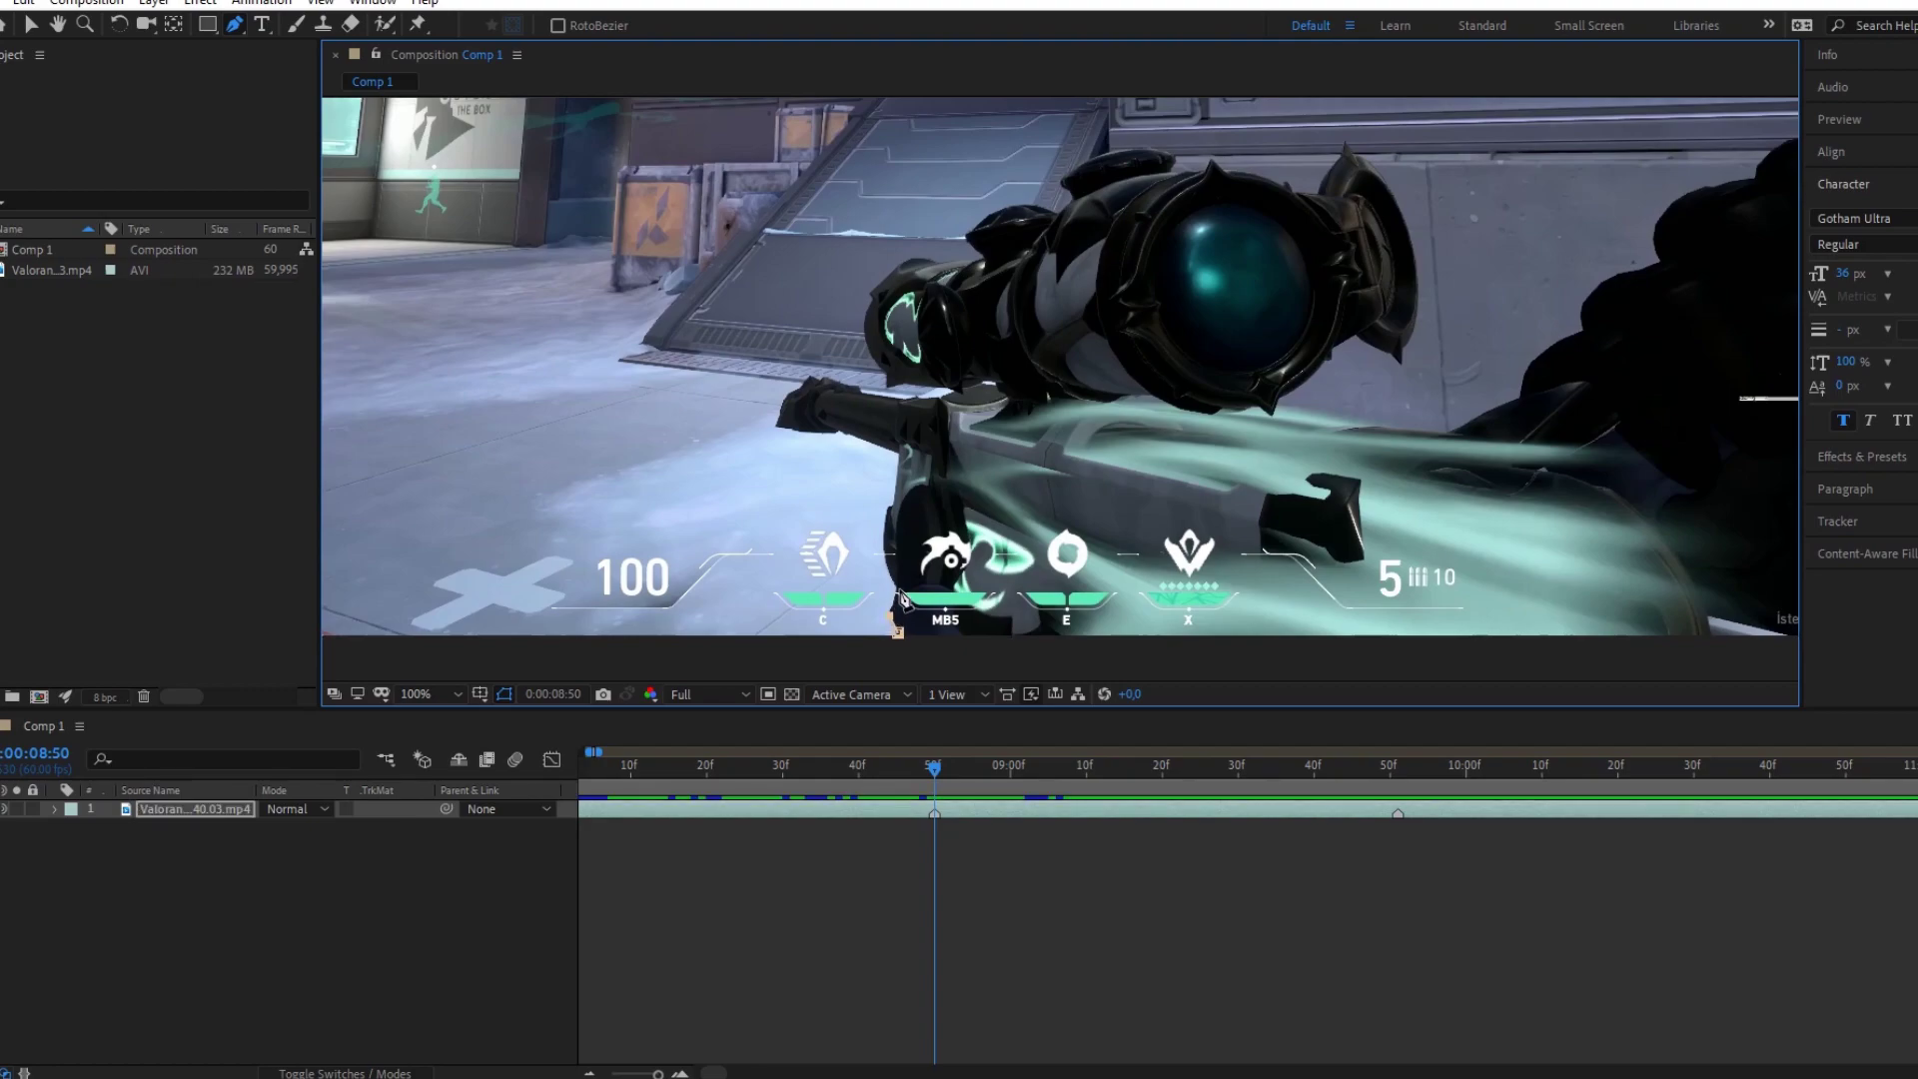
Step: Start the mask at the rifle grip and trace up its left edge to the barrel tip
scroll(889, 520, "up", 2)
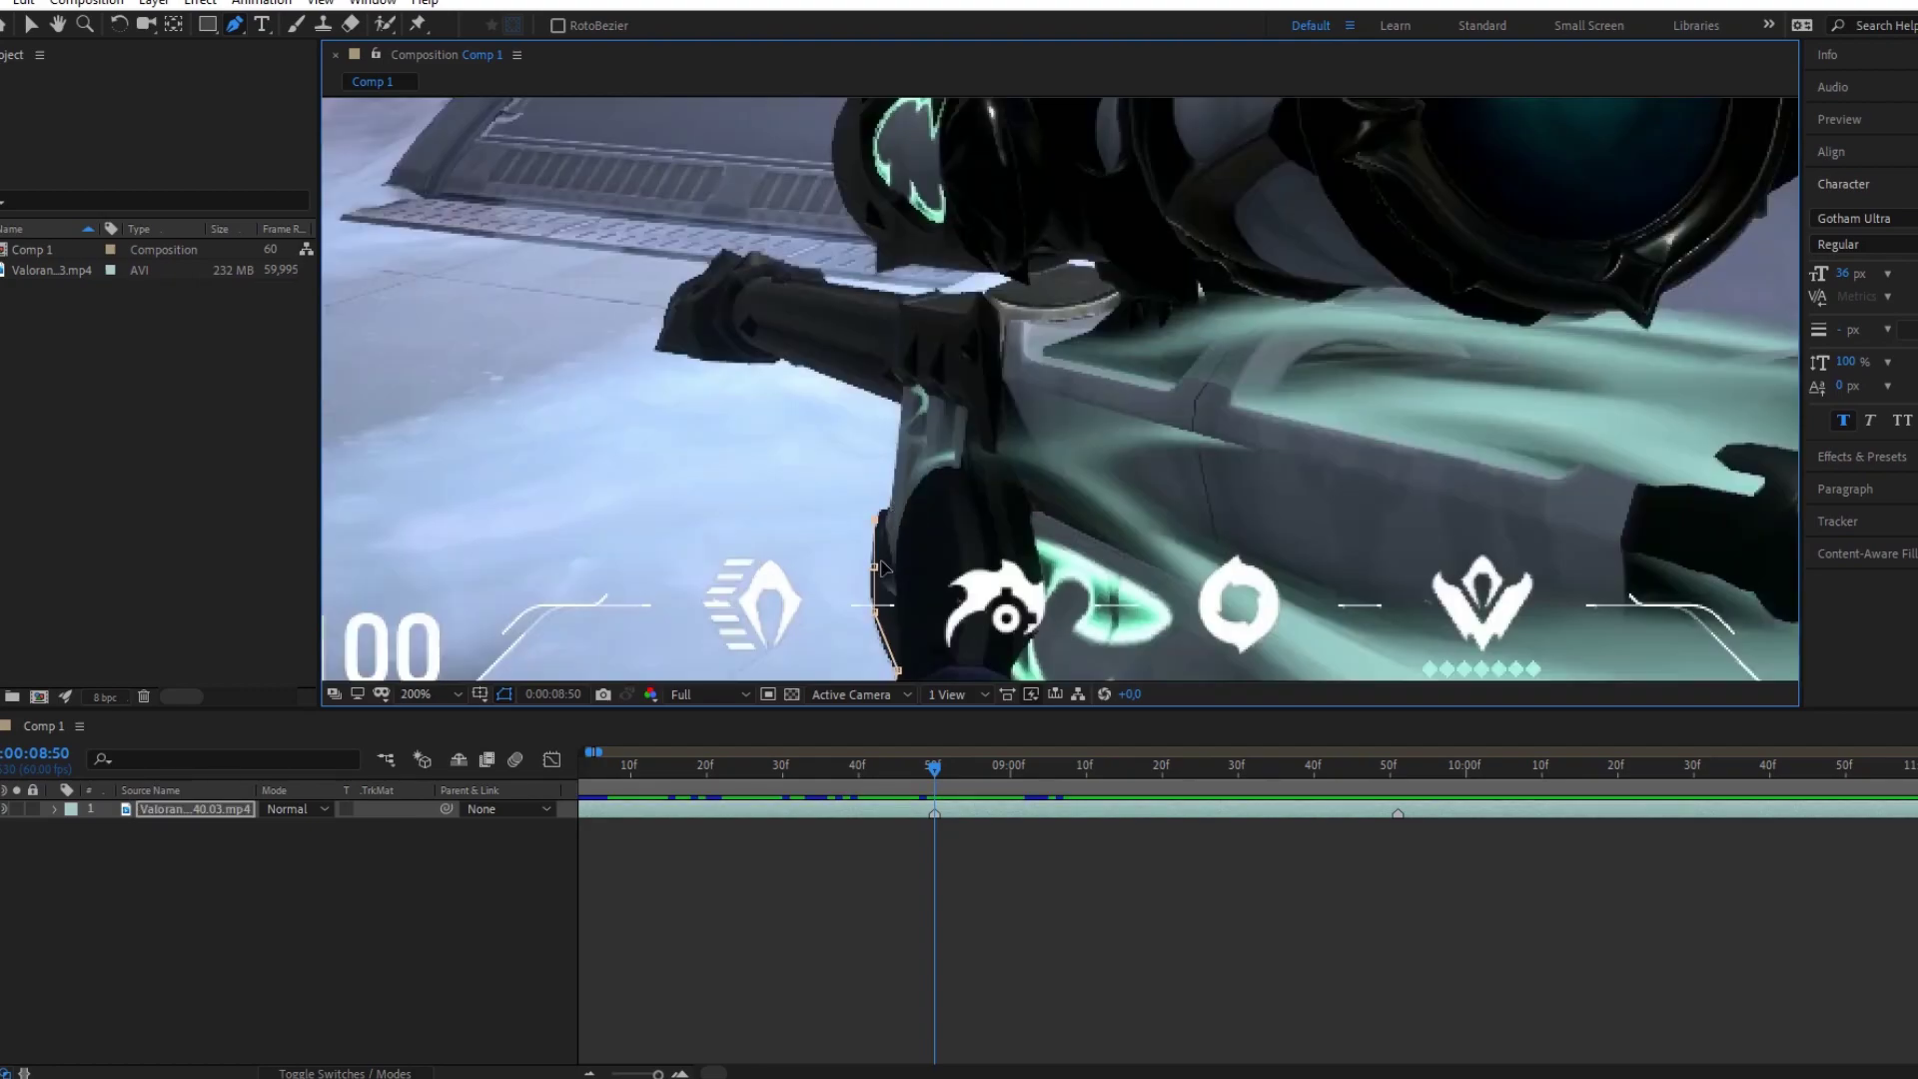
left_click(904, 404)
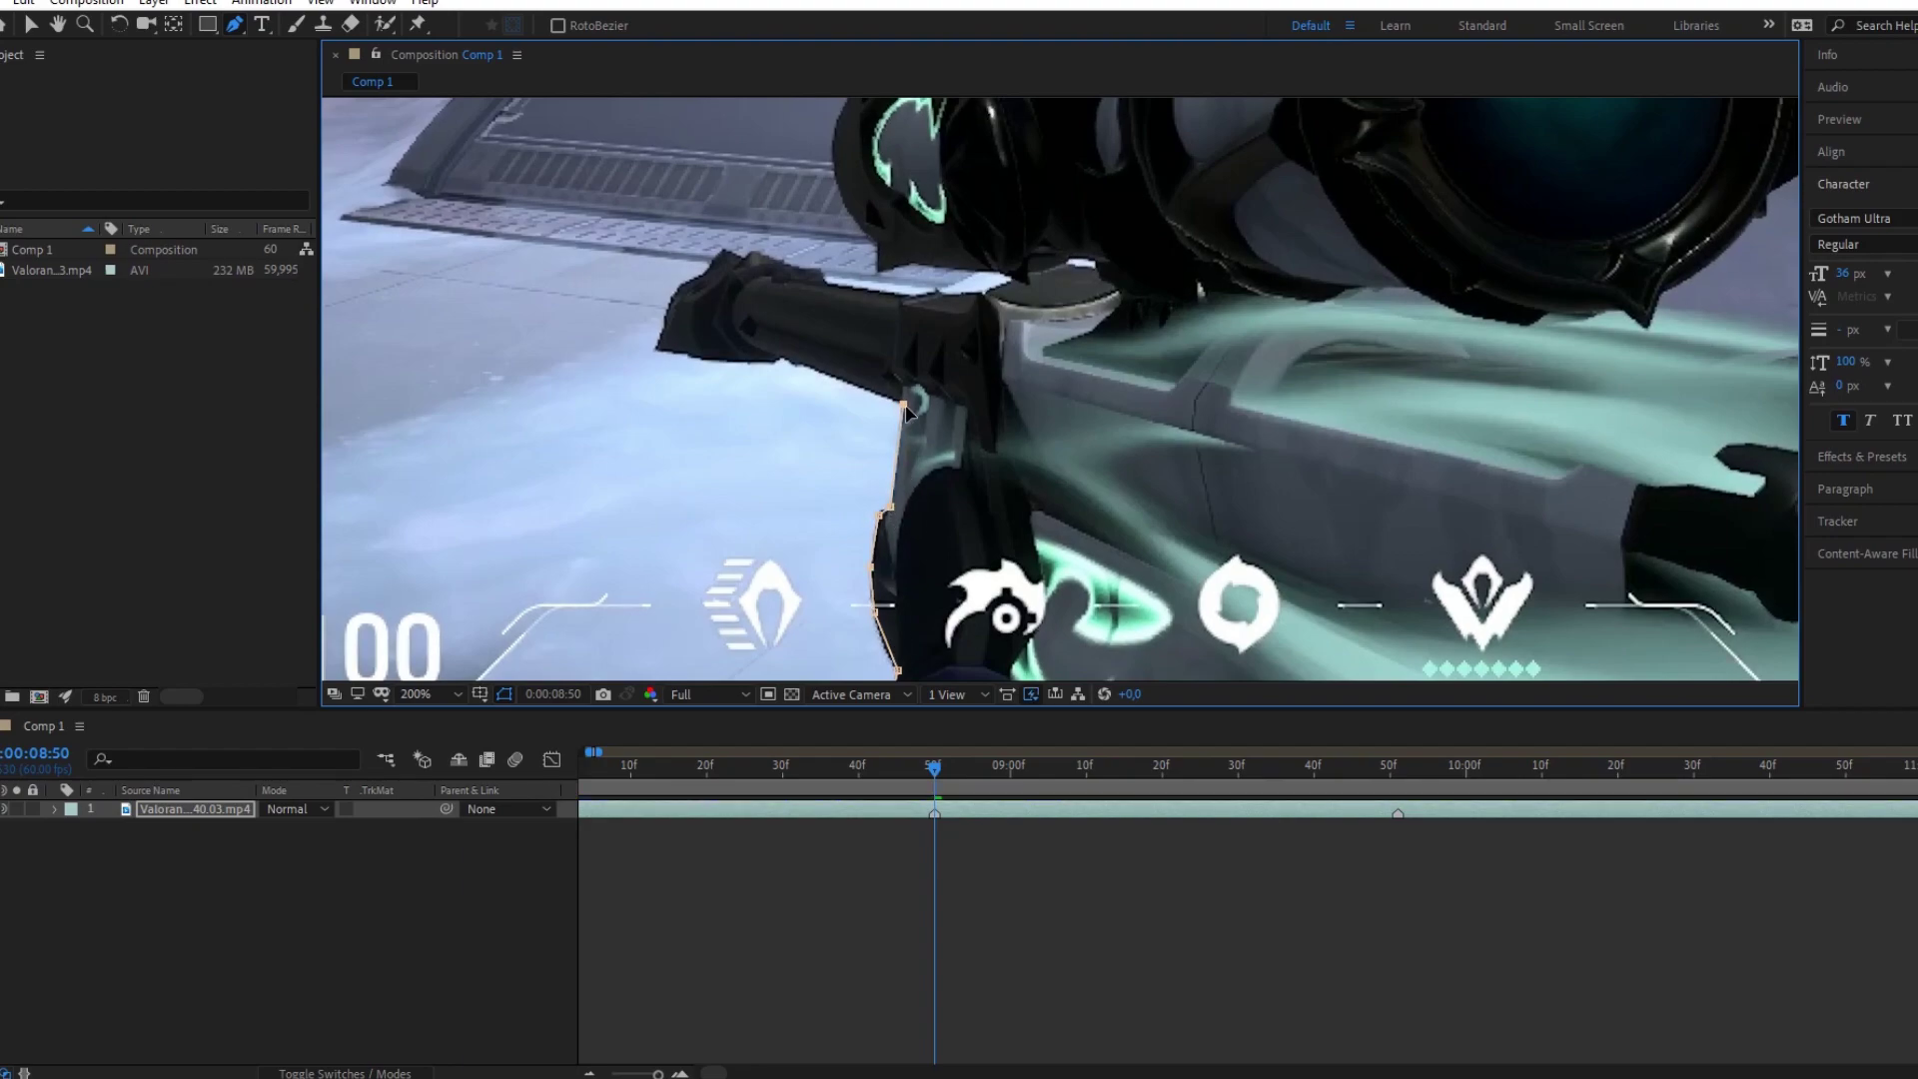
left_click(780, 353)
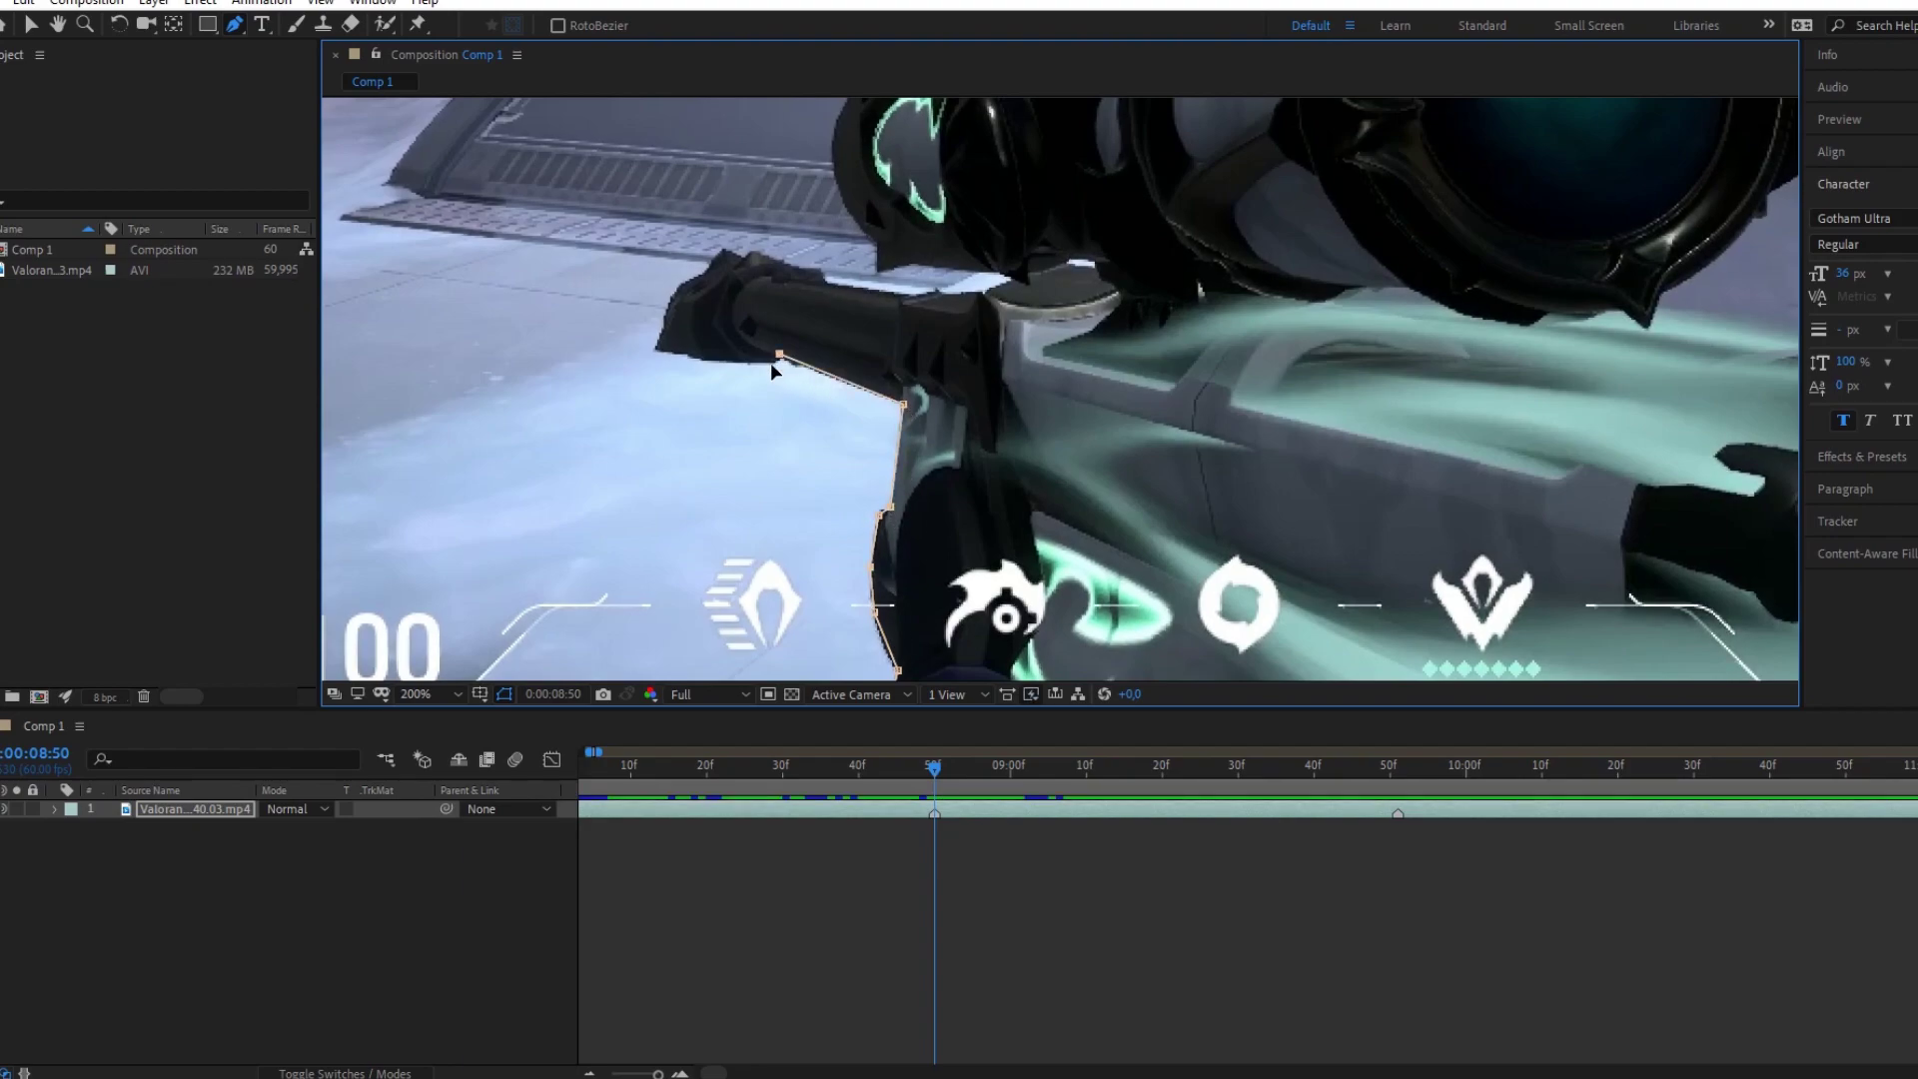
left_click(688, 287)
left_click(721, 250)
left_click(747, 262)
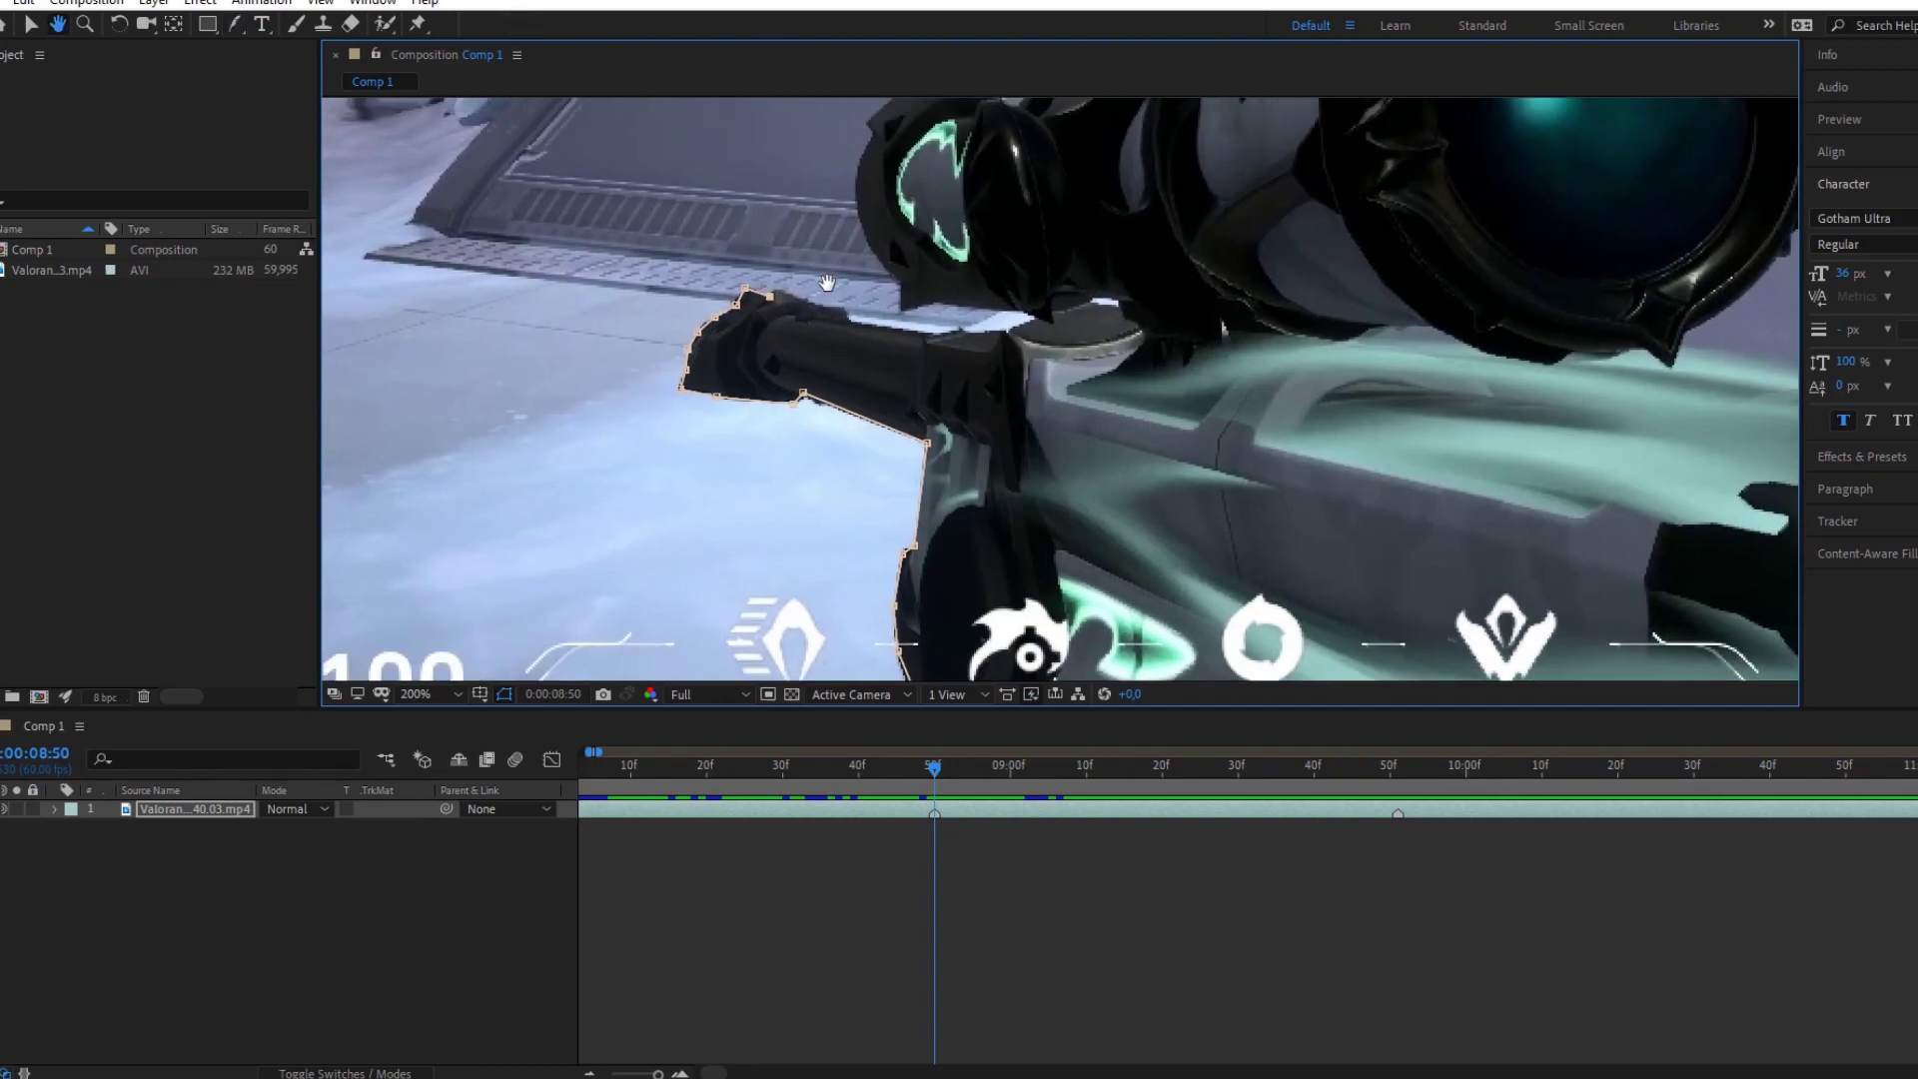
Step: Trace the mask along the barrel's upper edge toward the scope
scroll(747, 262, "up", 2)
mouse_move(694, 483)
left_mouse_down()
mouse_move(762, 439)
mouse_move(790, 503)
left_mouse_up()
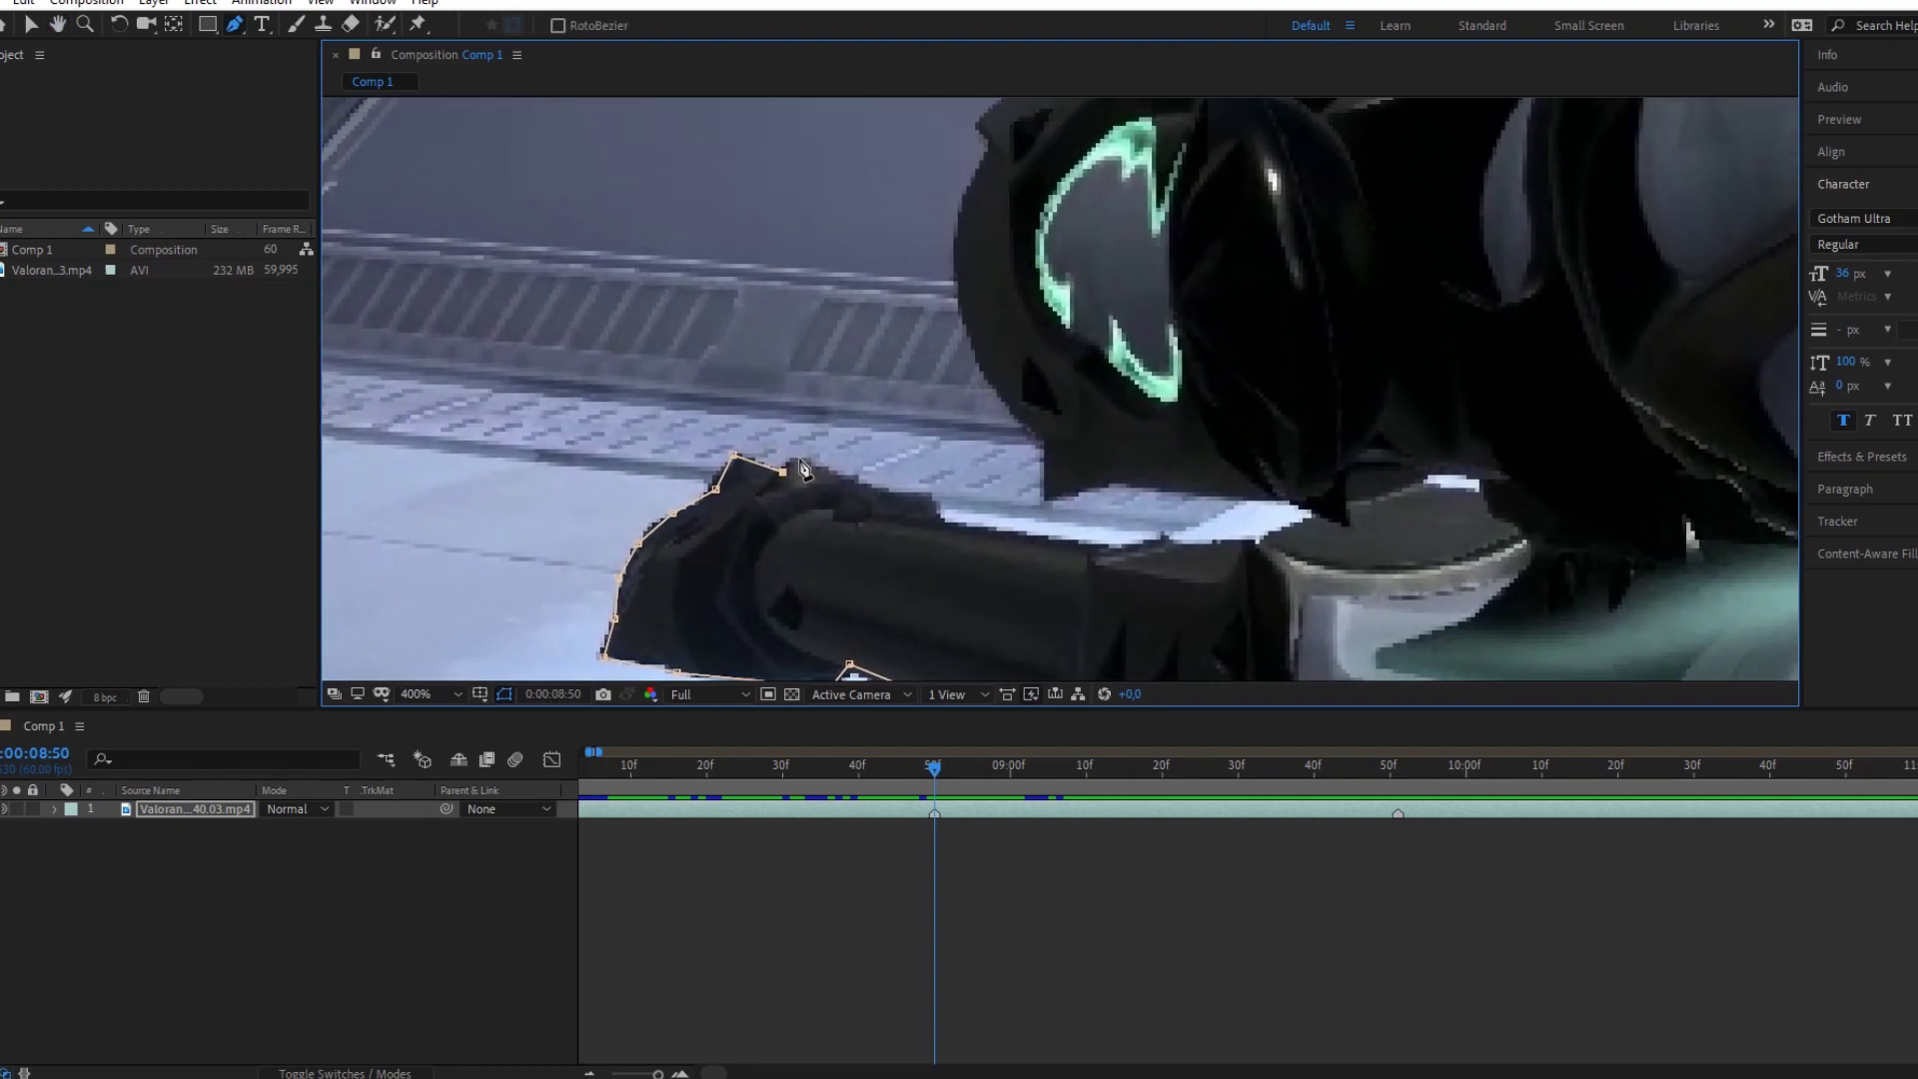
left_click(789, 461)
left_click(808, 458)
left_click(891, 493)
left_click(1307, 518)
left_click(1303, 502)
left_click(1173, 492)
left_click(1081, 487)
left_click(1050, 497)
left_click(1047, 440)
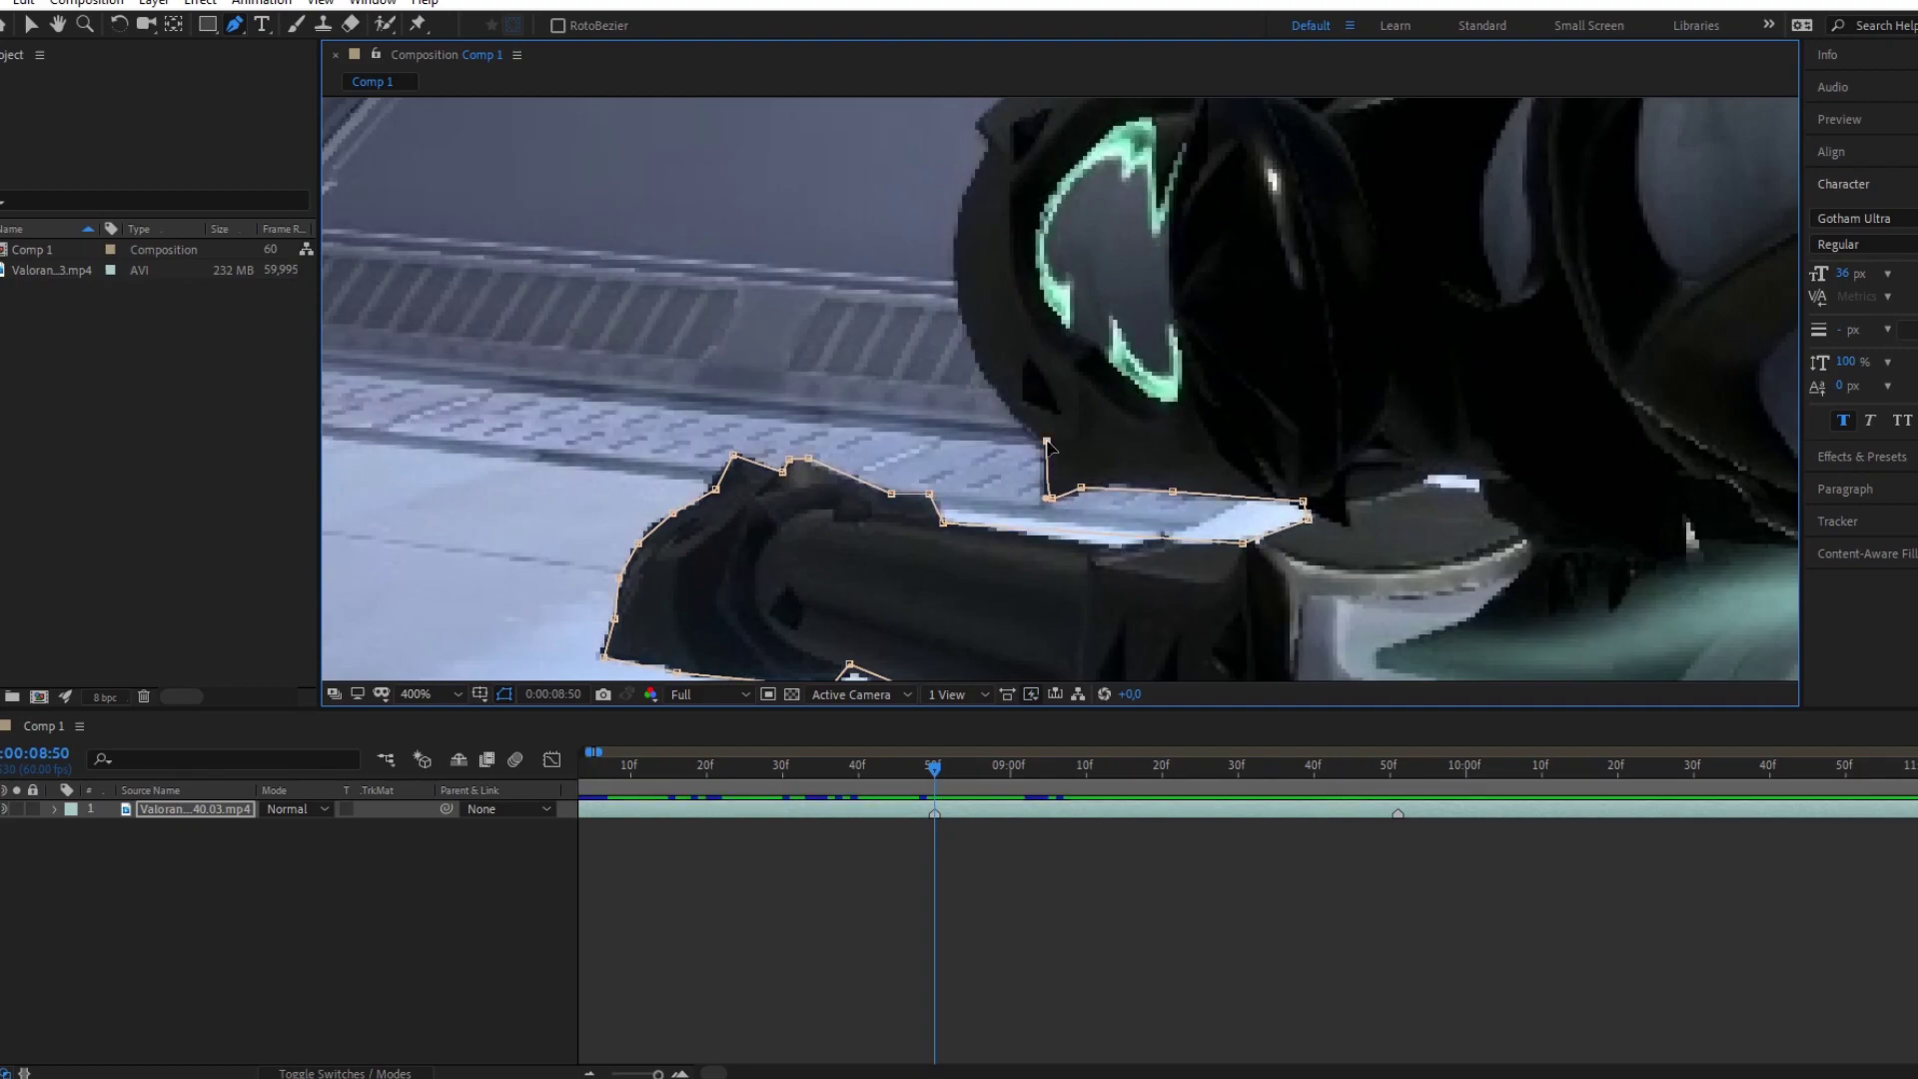
Step: Continue the mask along the scope's base, up its side and across its top
scroll(1051, 447, "down", 2)
left_click_drag(1025, 245, 1179, 585)
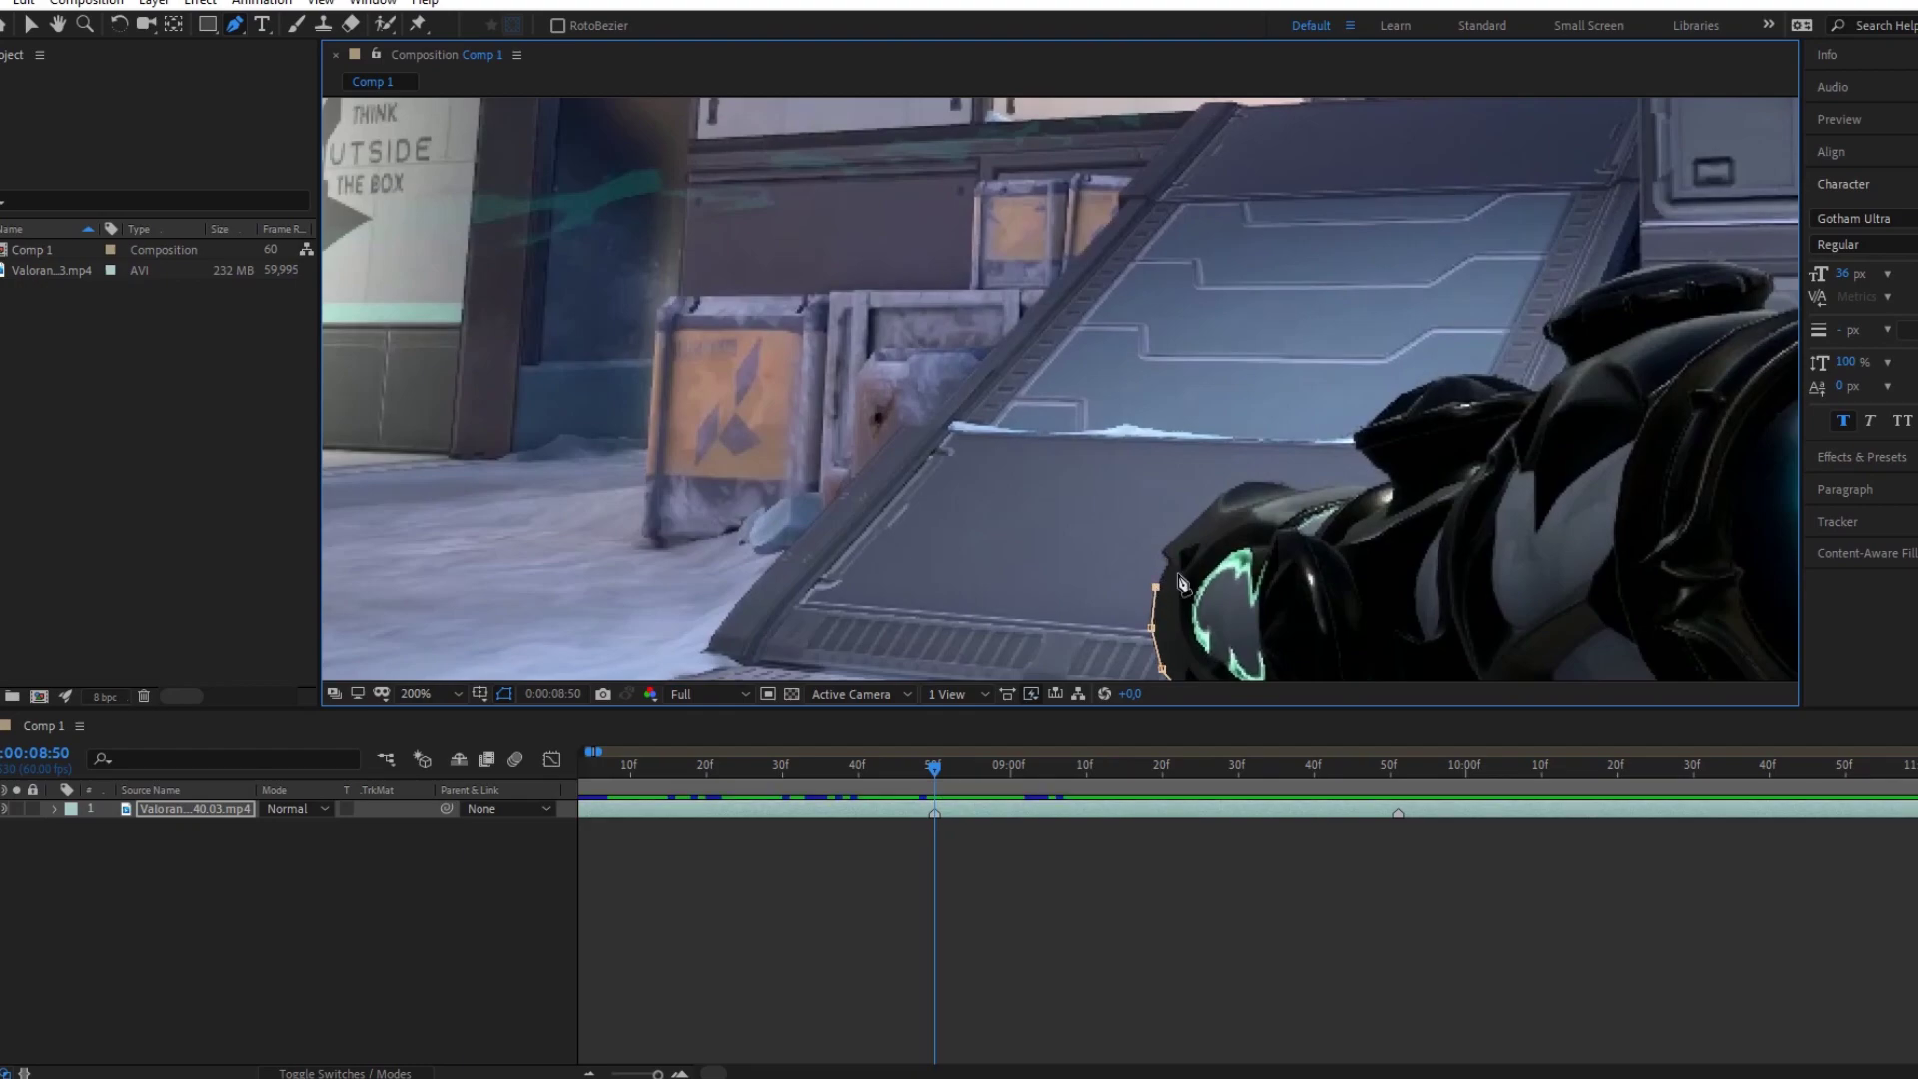
left_click(1227, 490)
left_click(1261, 479)
left_click(1306, 493)
left_click(1369, 484)
left_click(1390, 482)
left_click(1444, 379)
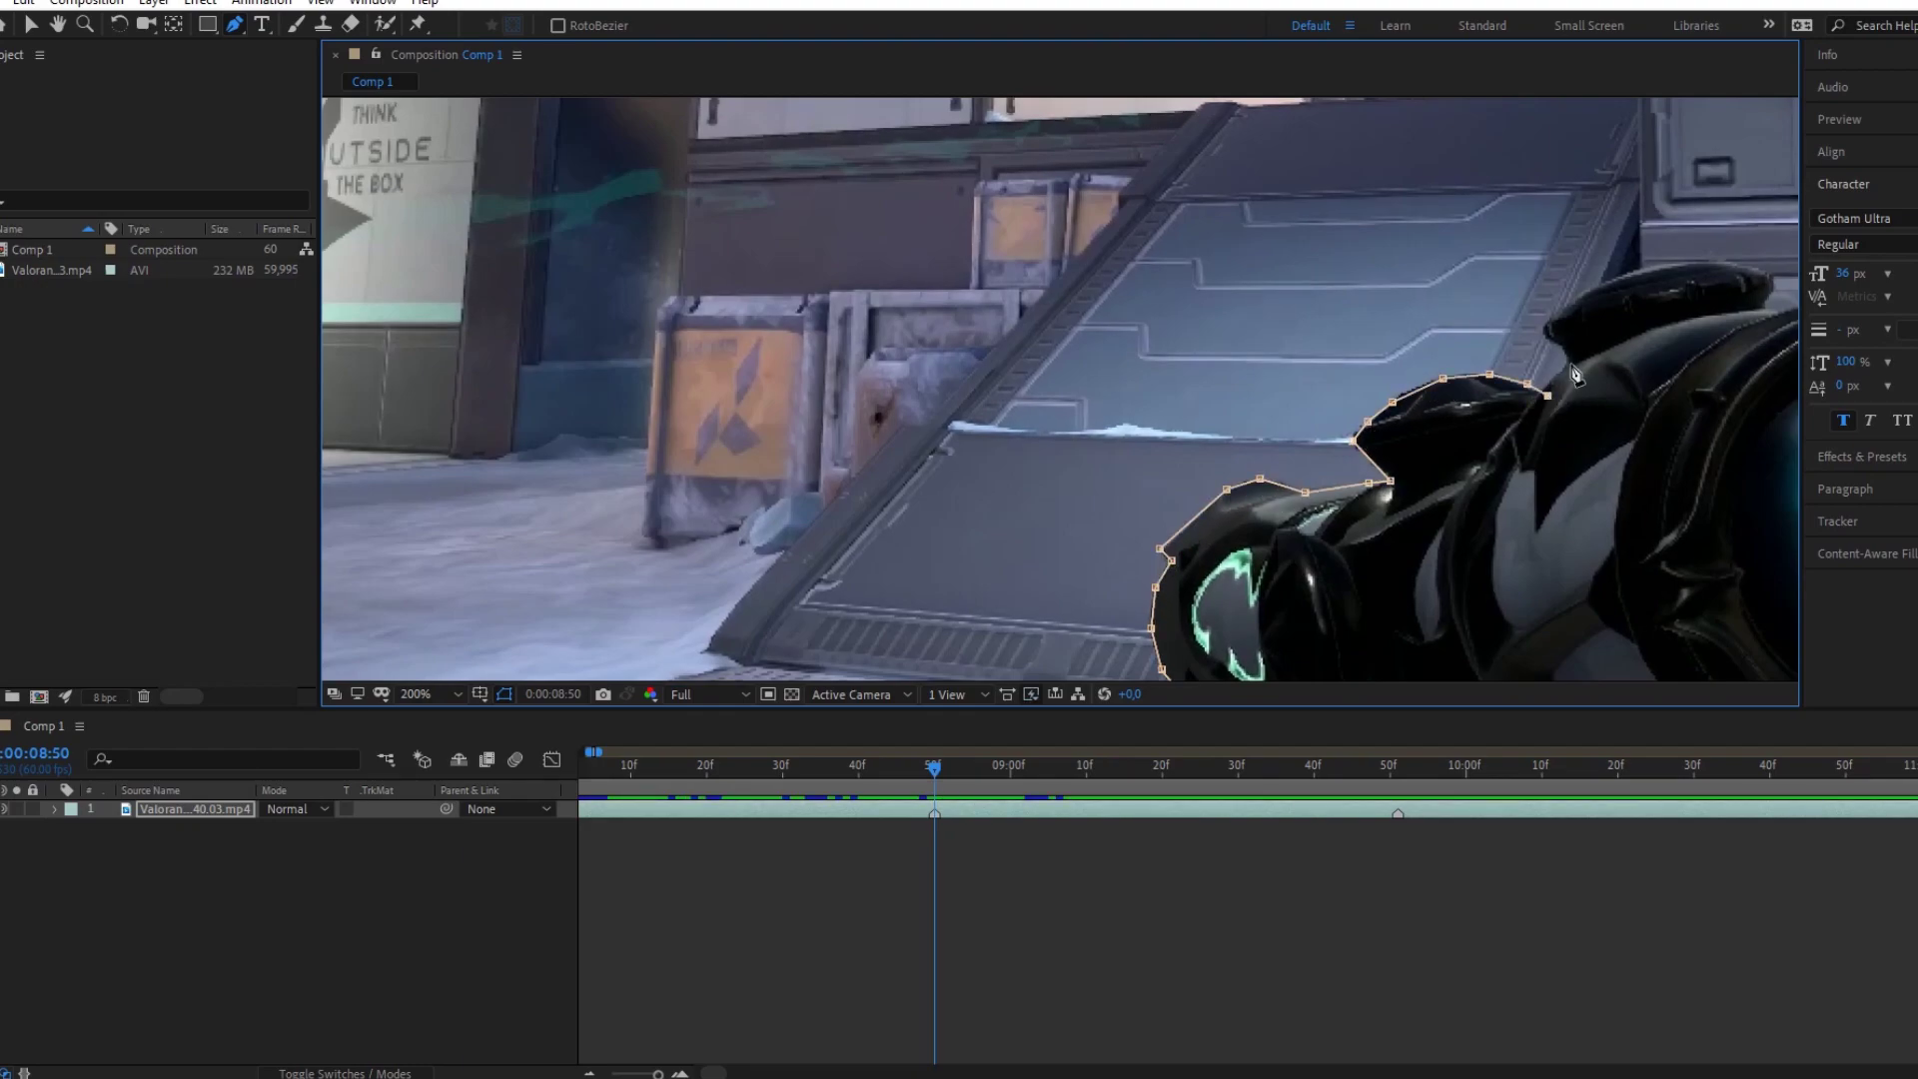
left_click(1628, 274)
left_click(1669, 262)
left_click(1740, 264)
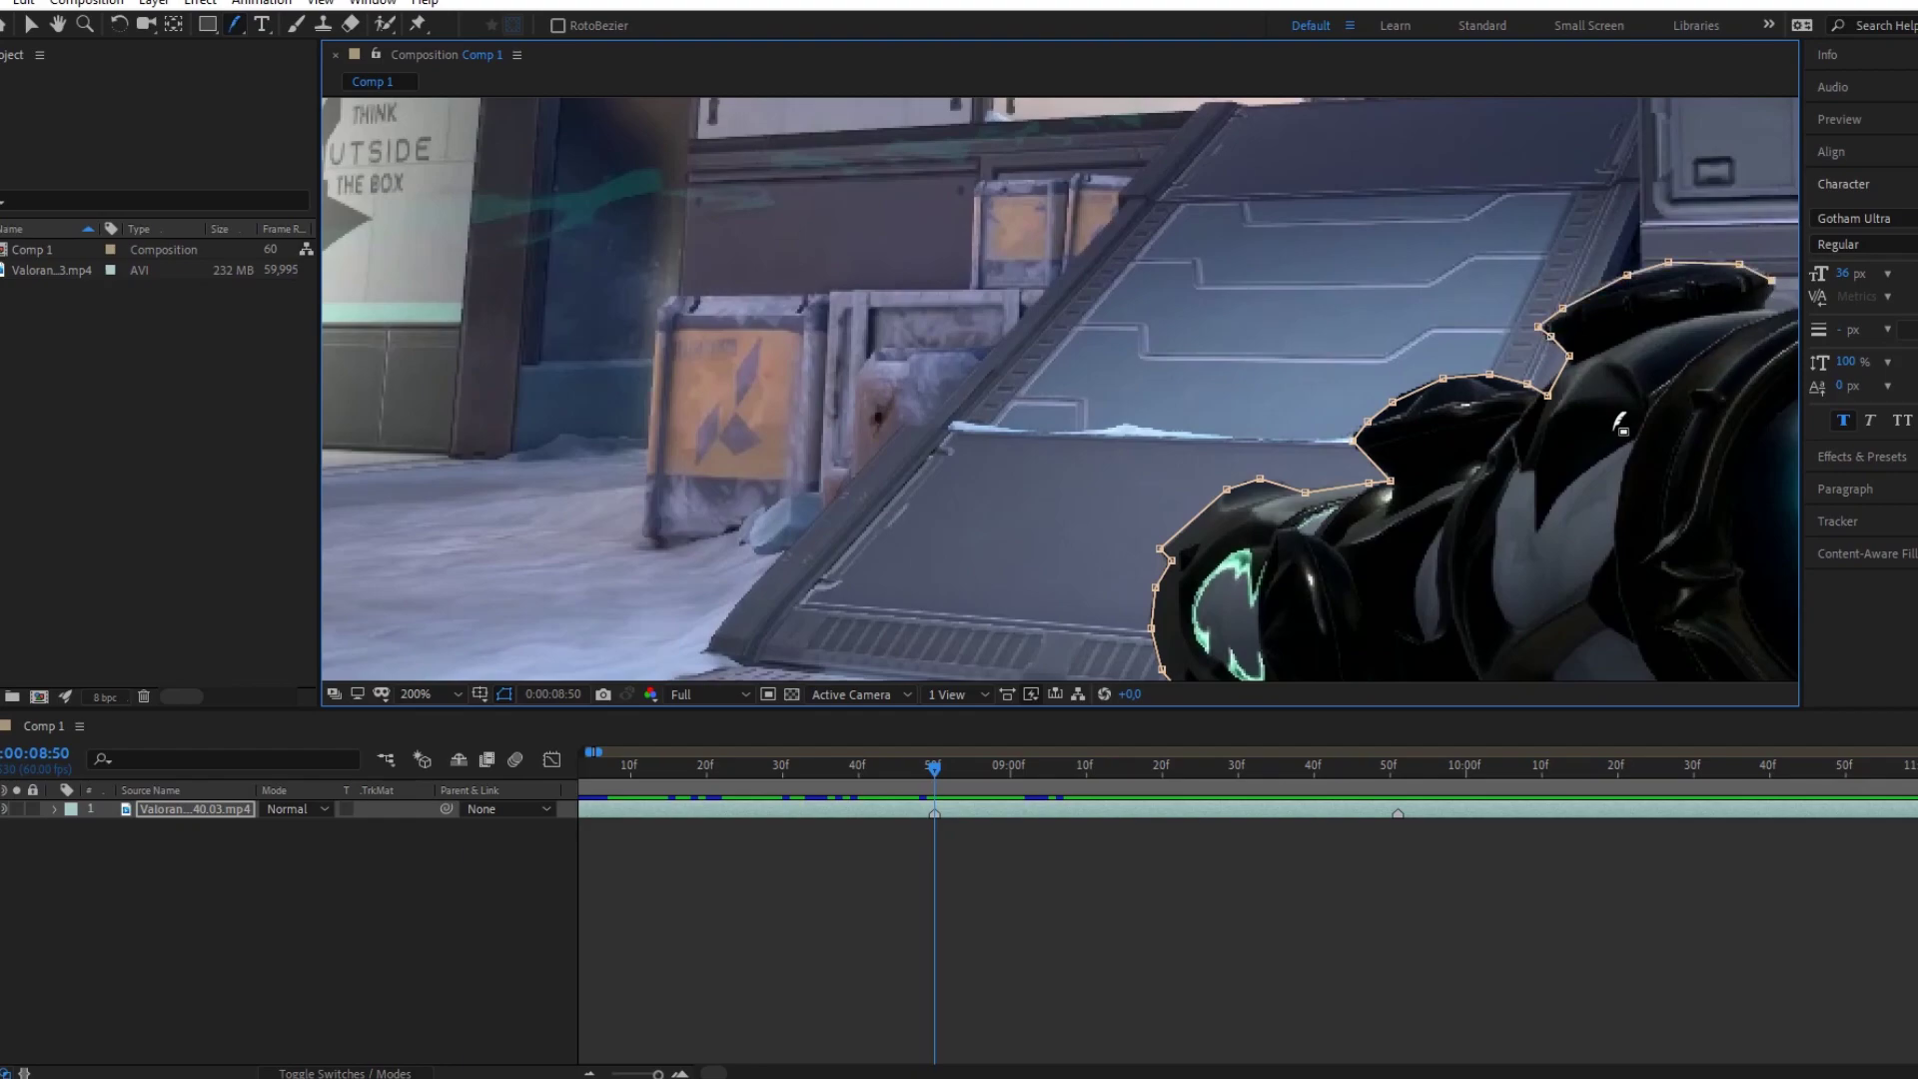
Step: Continue the mask along the scope's top and around its rim to the right
scroll(1620, 424, "up", 2)
left_click(1168, 435)
left_click(1302, 426)
left_click(1323, 384)
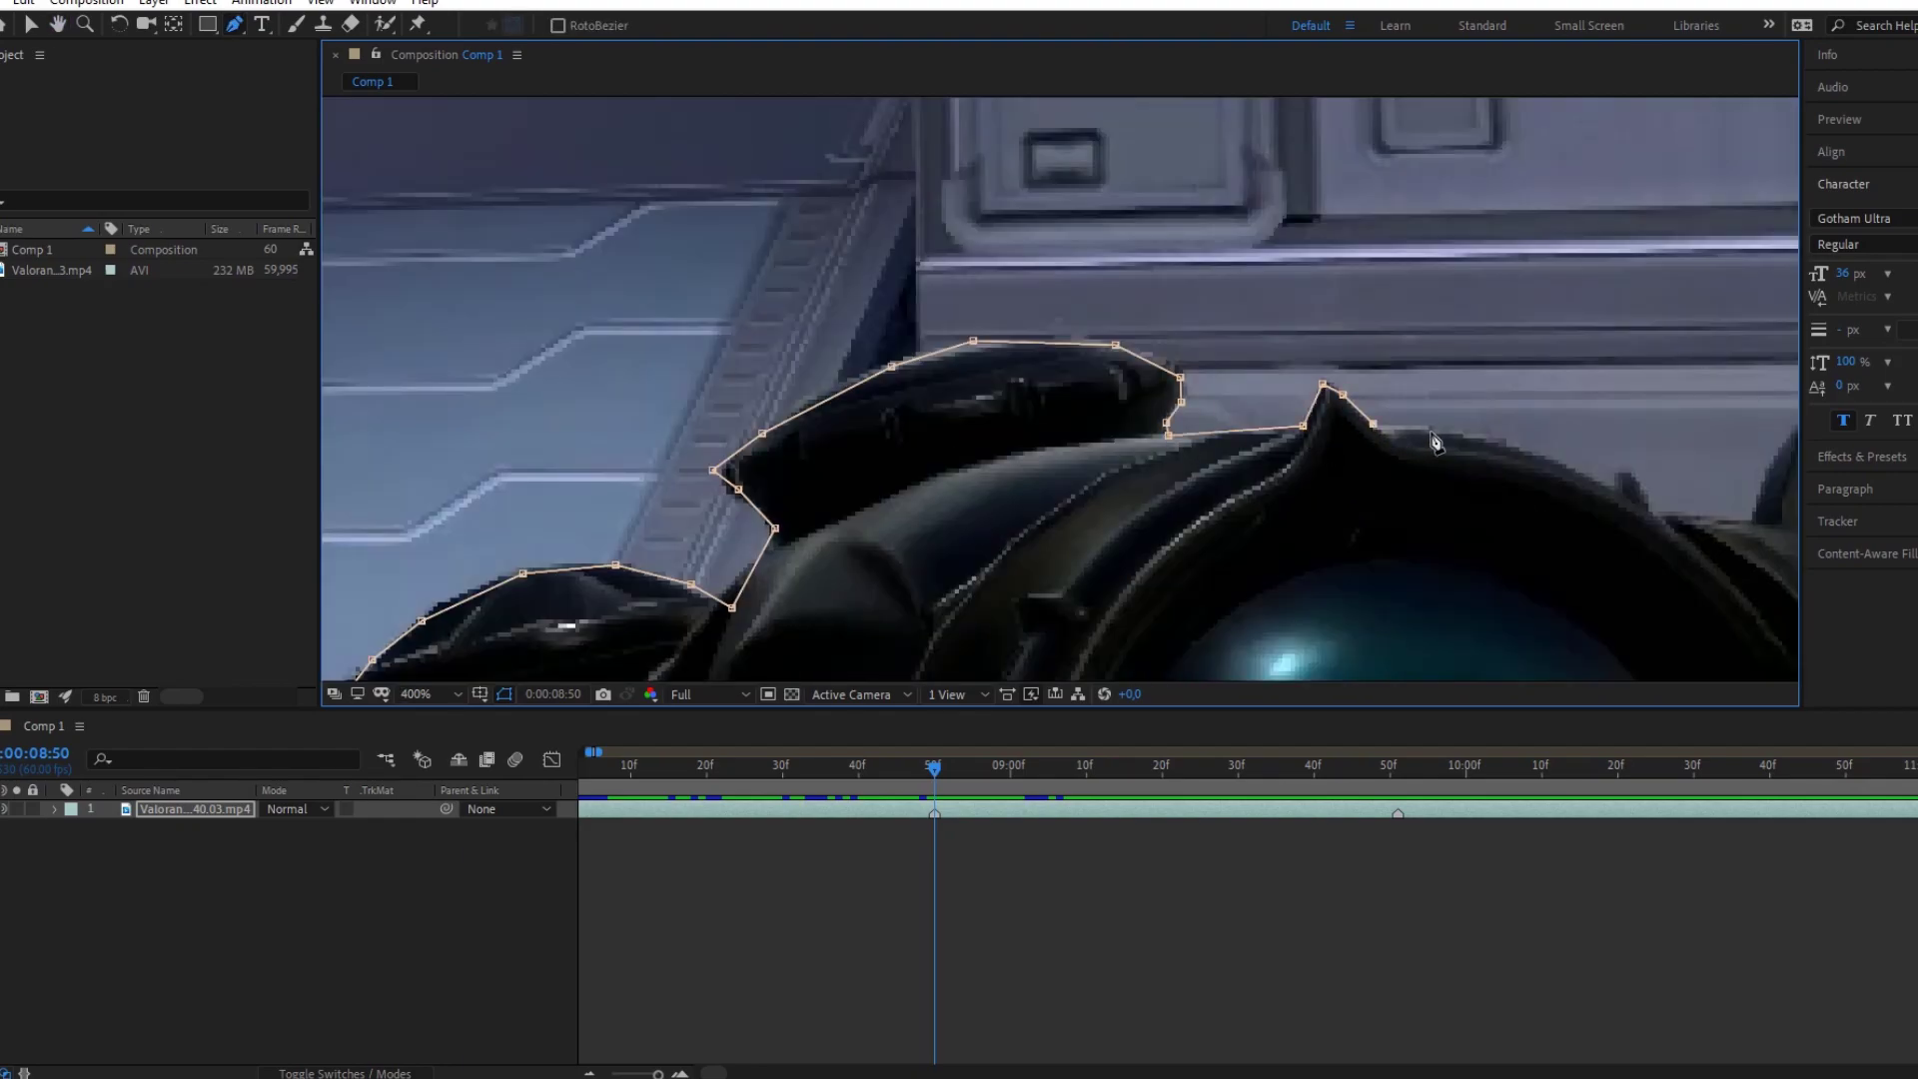
left_click(1463, 431)
left_click(1559, 457)
left_click(1617, 470)
left_click(1650, 507)
left_click(1702, 515)
left_click(1757, 519)
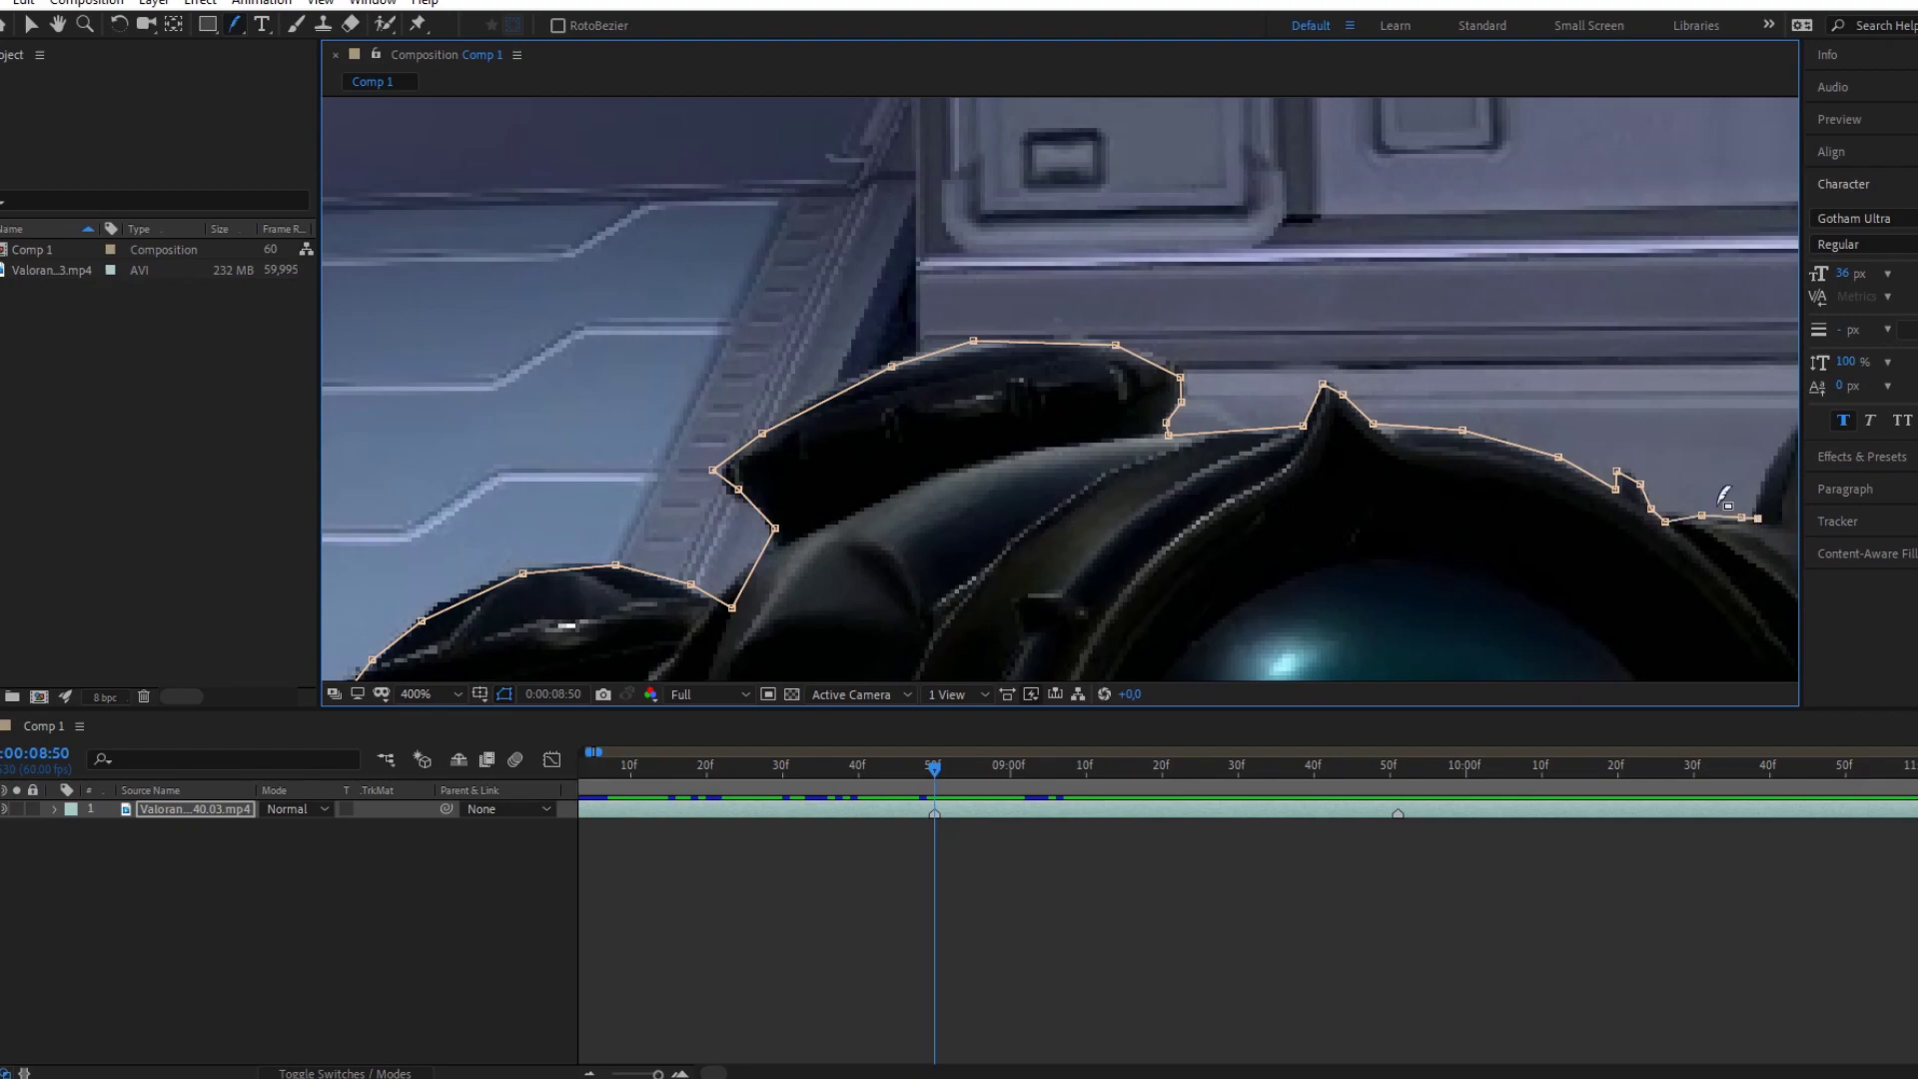
Step: Trace the mask over the scope's spike, down its front rim and under the scope
left_click_drag(1726, 499, 1157, 527)
left_click(1204, 484)
left_click(1242, 443)
left_click(1281, 397)
left_click(1294, 335)
left_click(1448, 491)
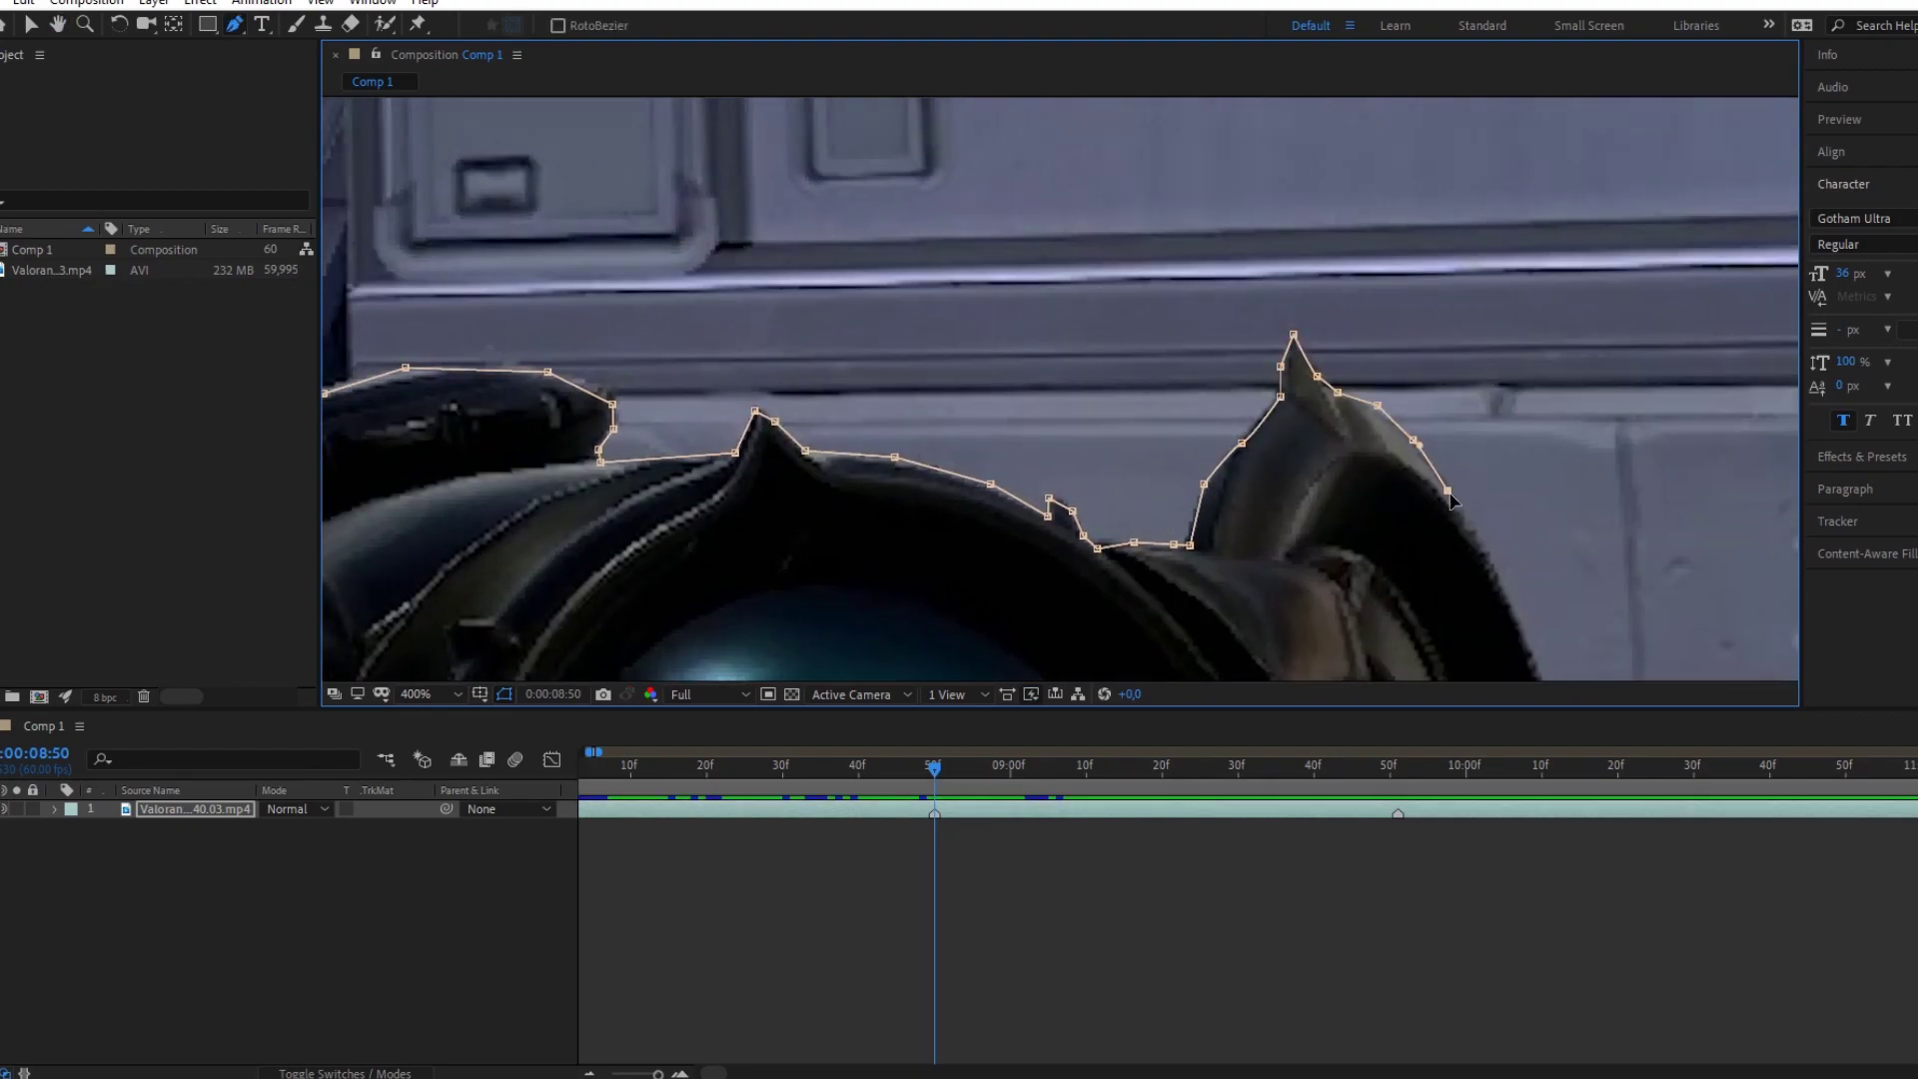
left_click_drag(1452, 499, 1159, 156)
left_click(1198, 211)
left_click(1266, 389)
left_click(1290, 574)
left_click(1290, 667)
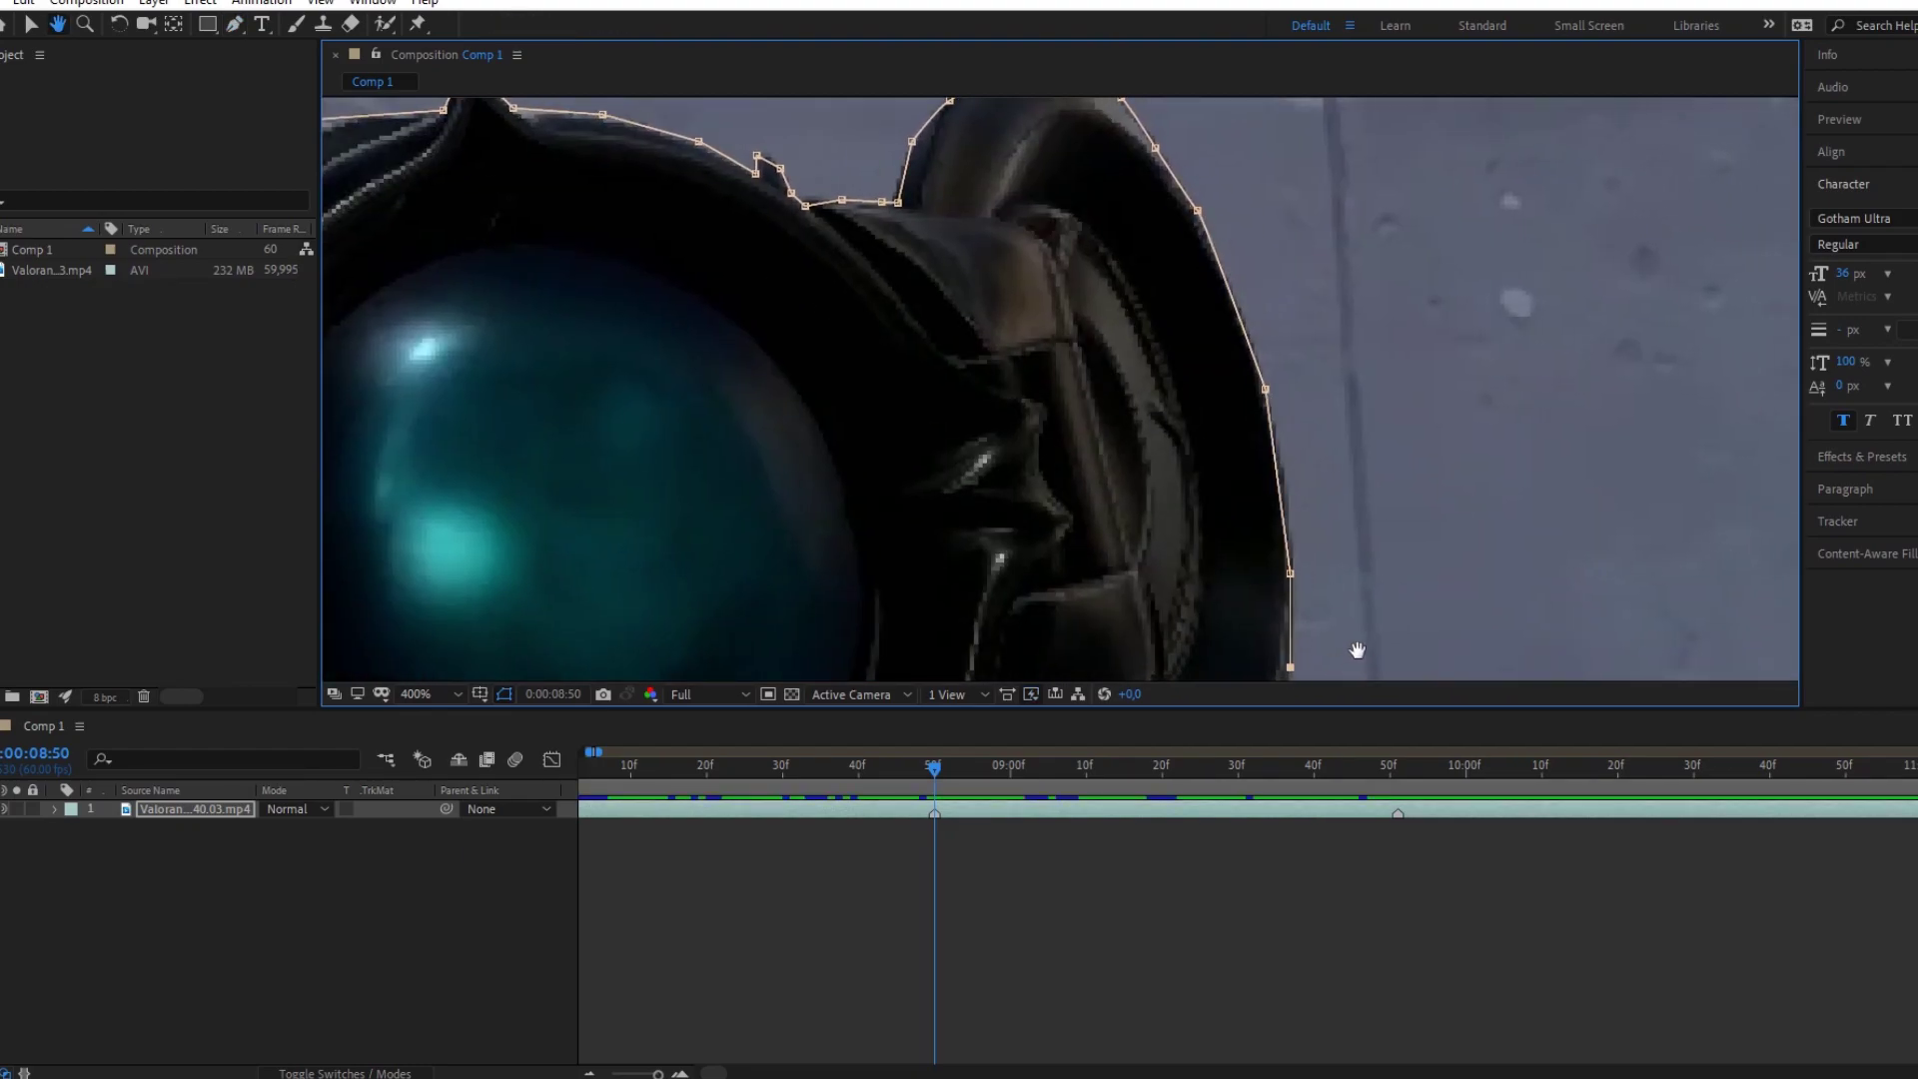
left_click_drag(1357, 650, 1389, 341)
left_click(1304, 458)
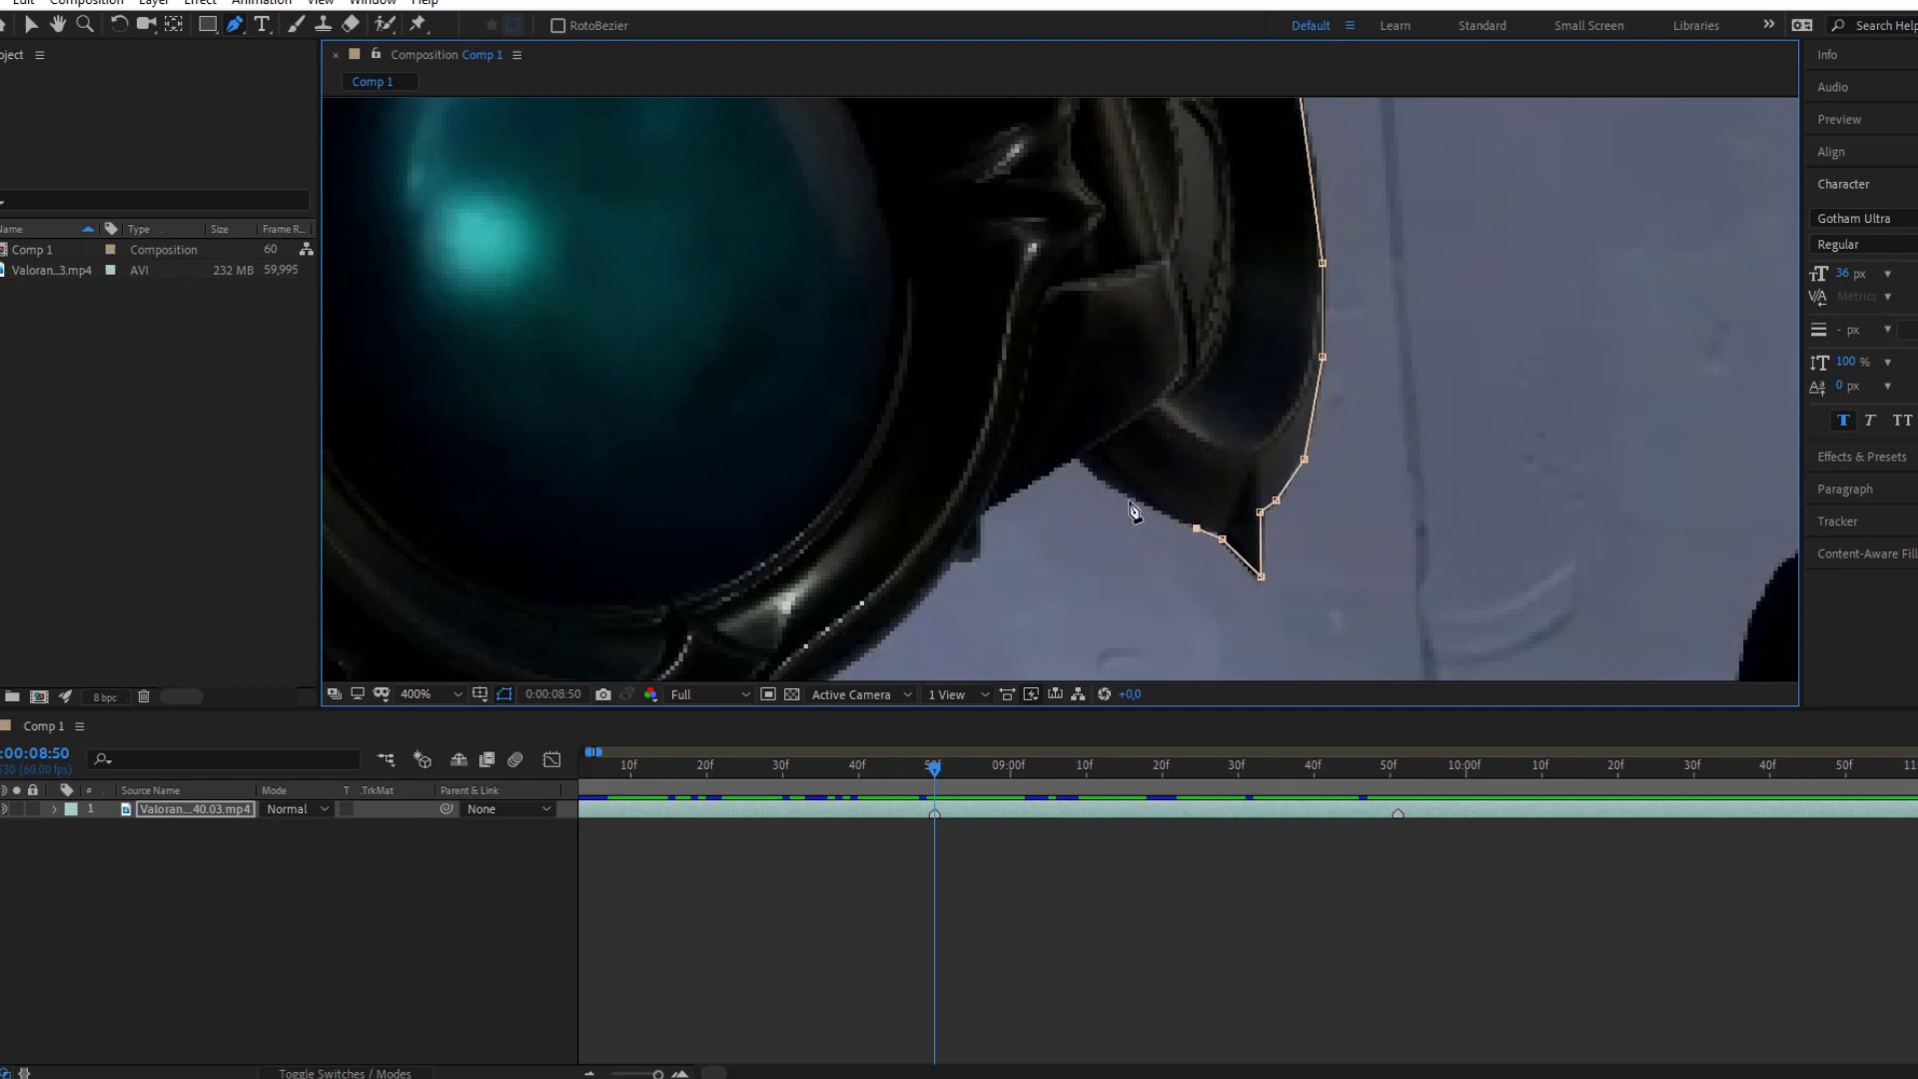
left_click(1075, 457)
Step: Inspect the path, then add points under the scope and down-left along its edge
key("v")
scroll(1212, 545, "up", 2)
scroll(1048, 424, "down", 1)
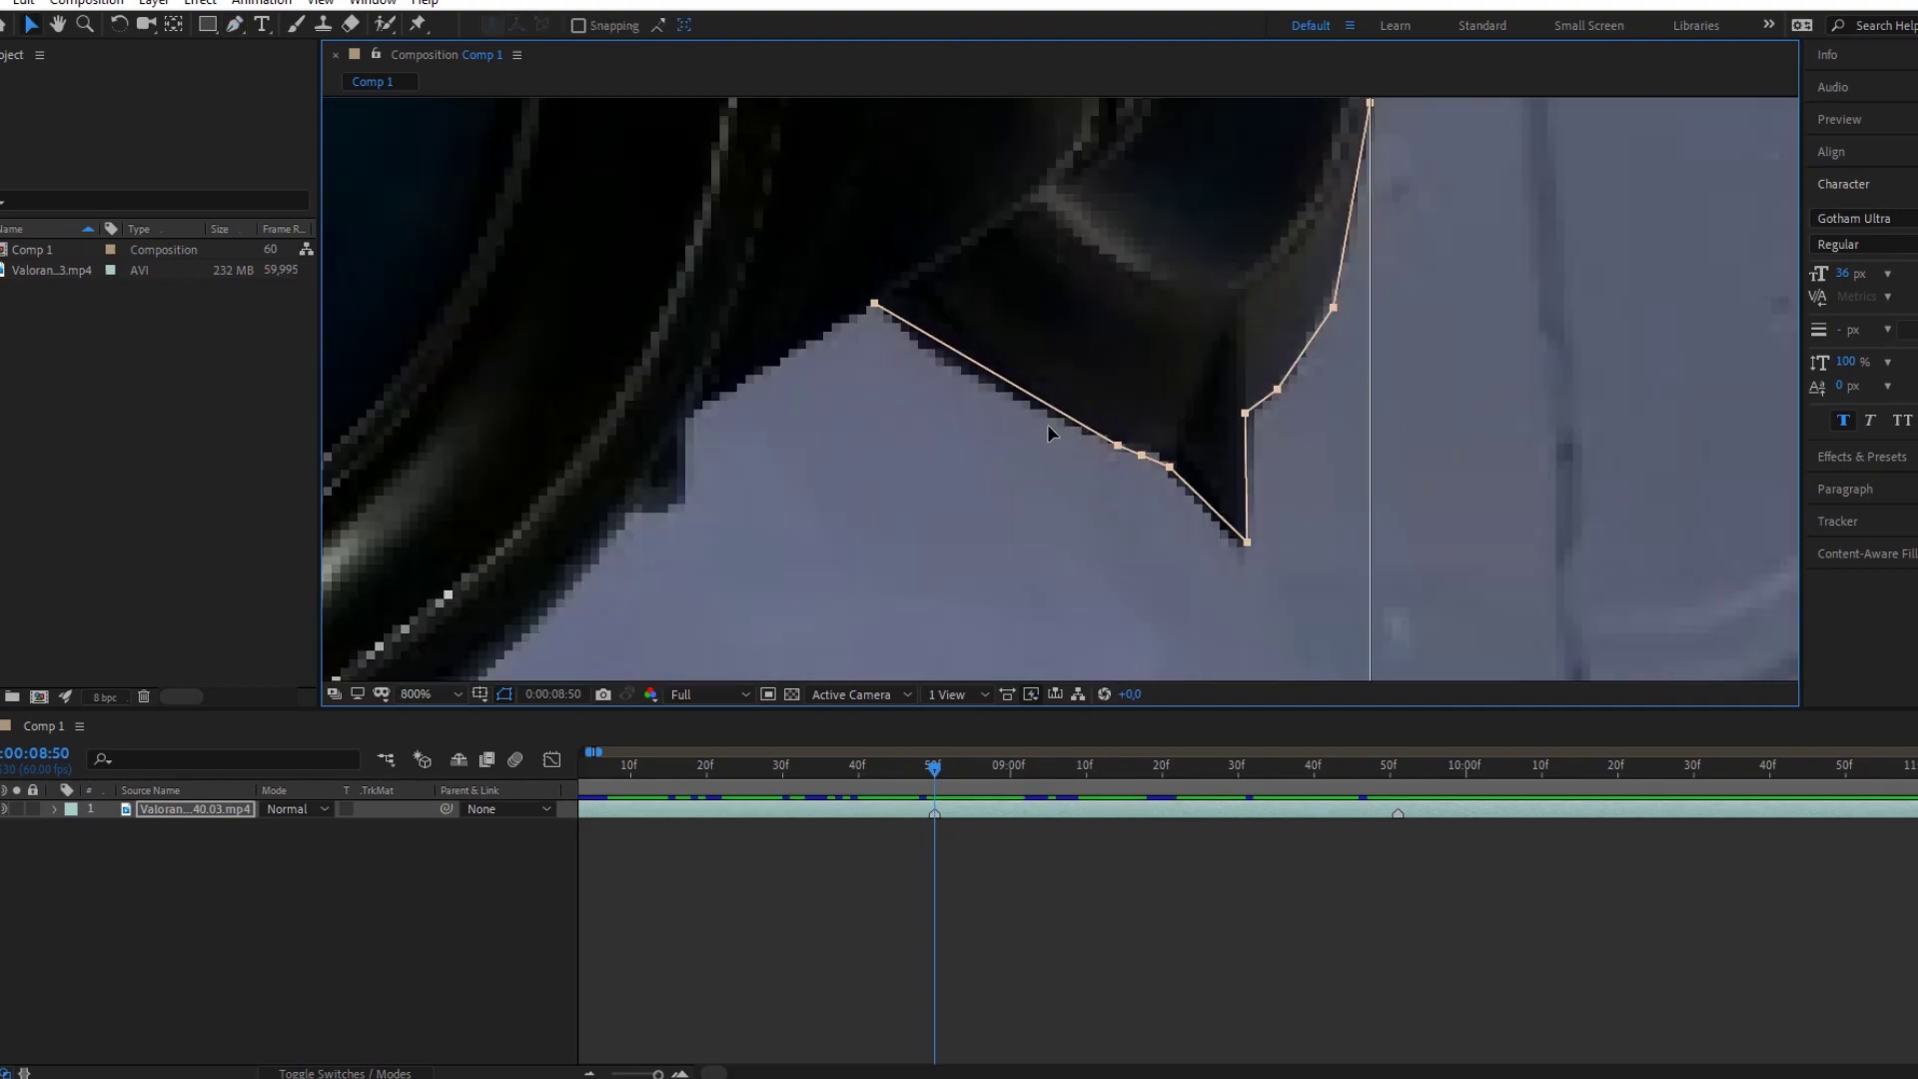
scroll(1048, 432, "down", 1)
key("g")
left_click(866, 409)
left_click(863, 444)
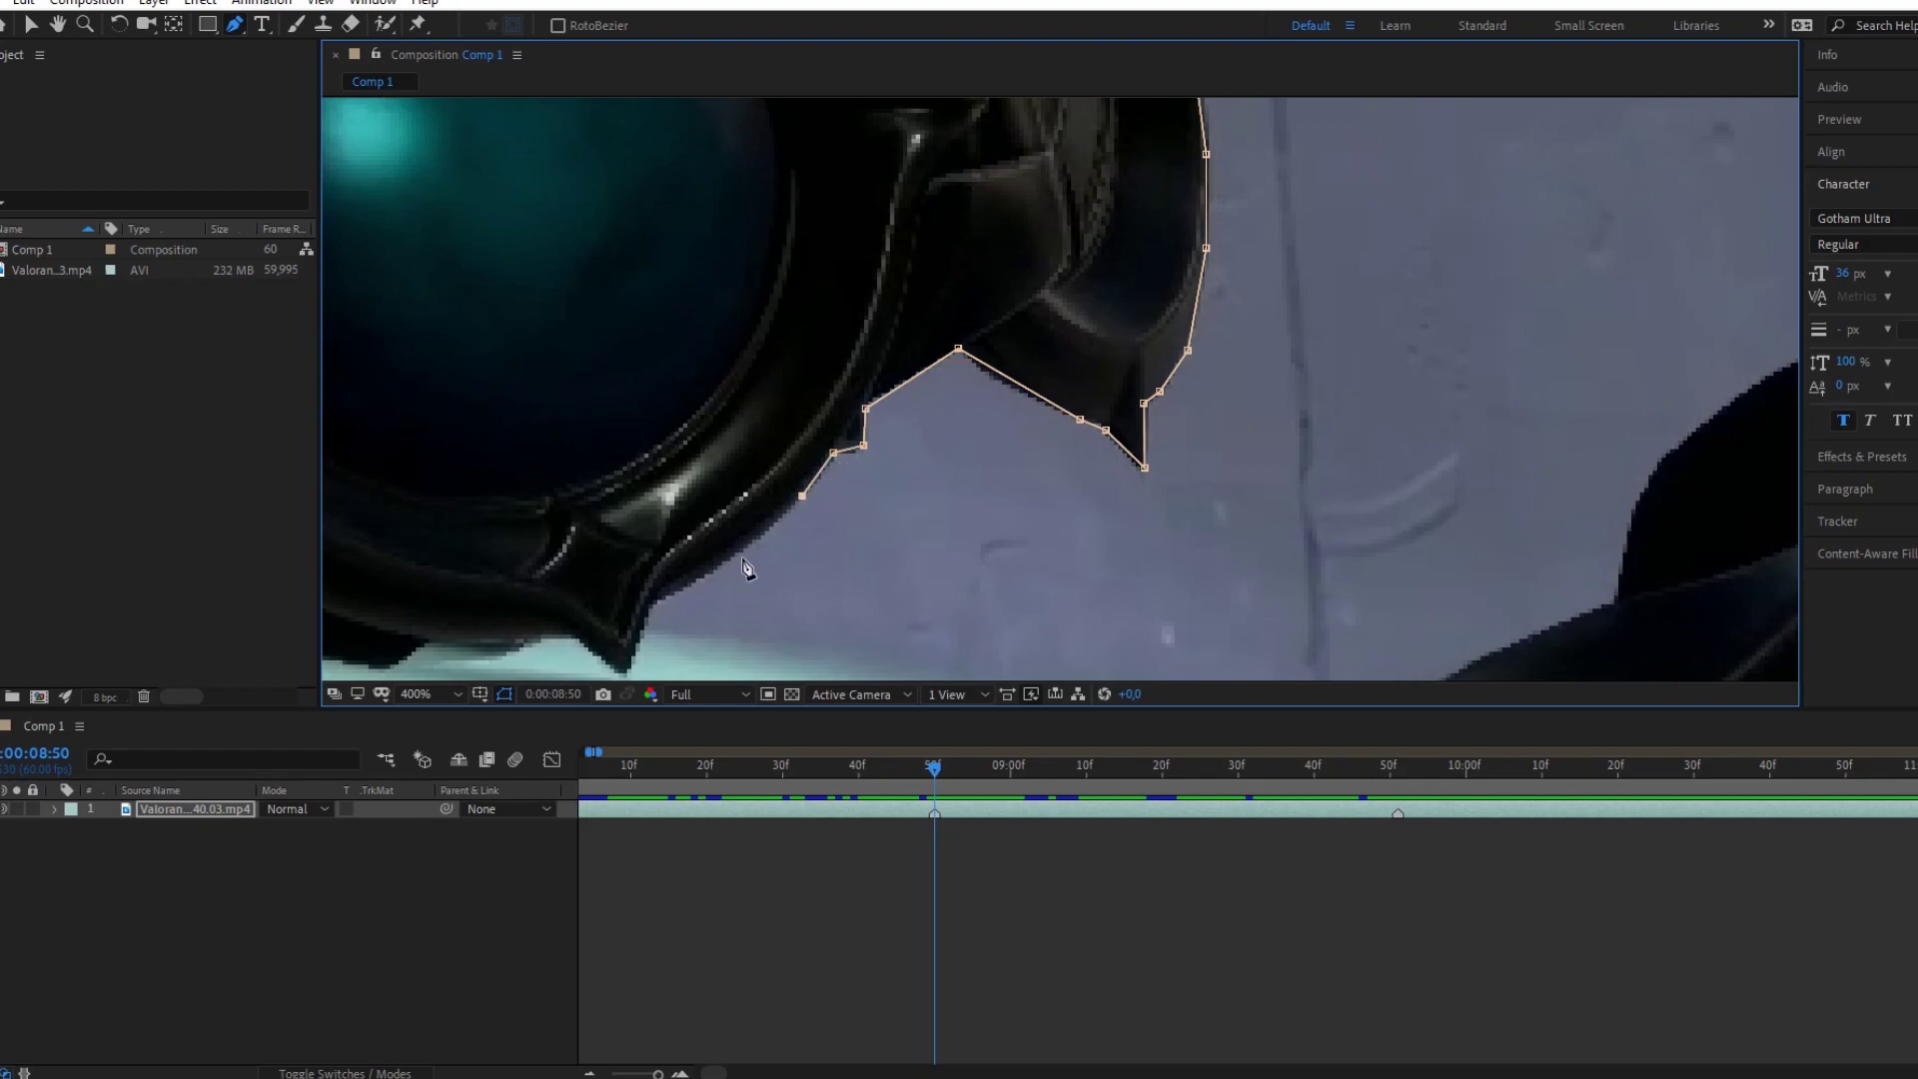
left_click(716, 564)
left_click(652, 602)
left_click(626, 669)
scroll(639, 659, "down", 5)
scroll(907, 537, "up", 3)
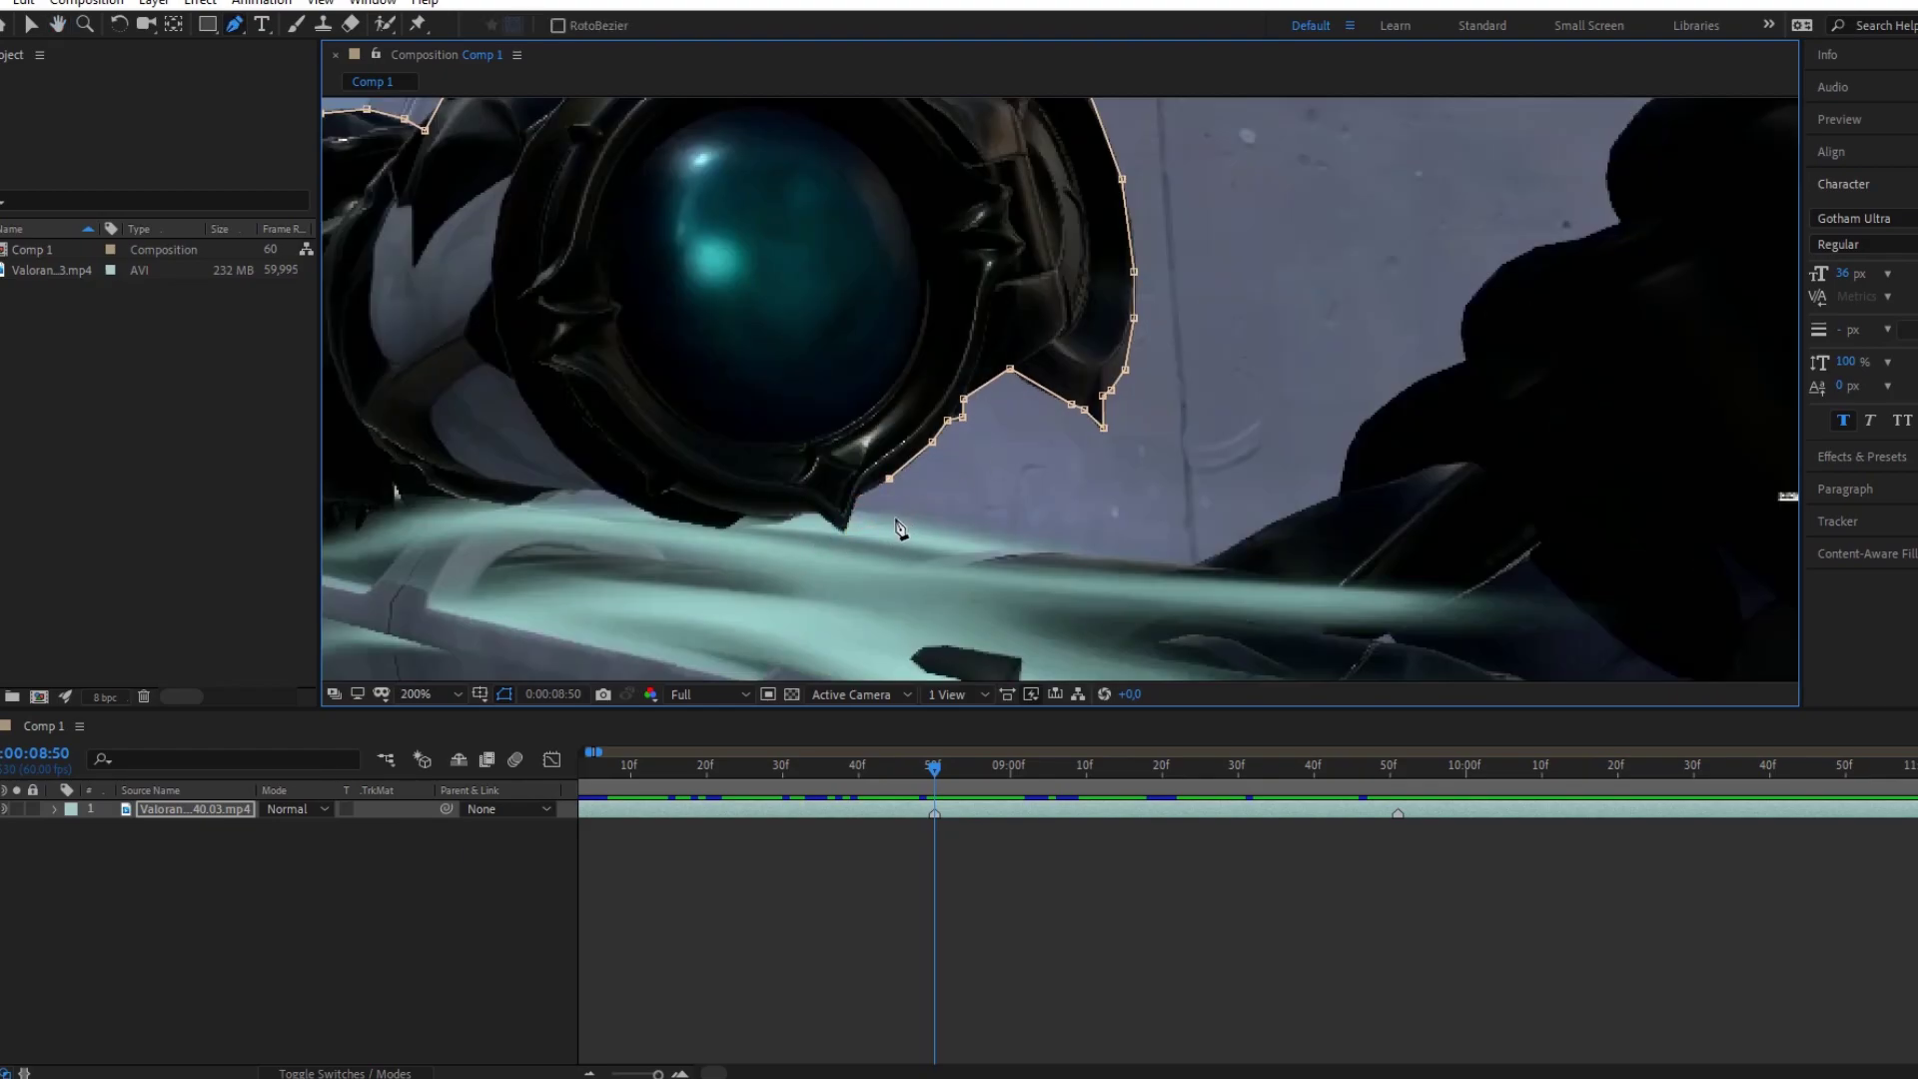
Step: Trace the mask across to the dark glove and up its edge
left_click(1188, 568)
left_click(1337, 497)
left_click(1357, 436)
left_click(1411, 385)
left_click(1464, 362)
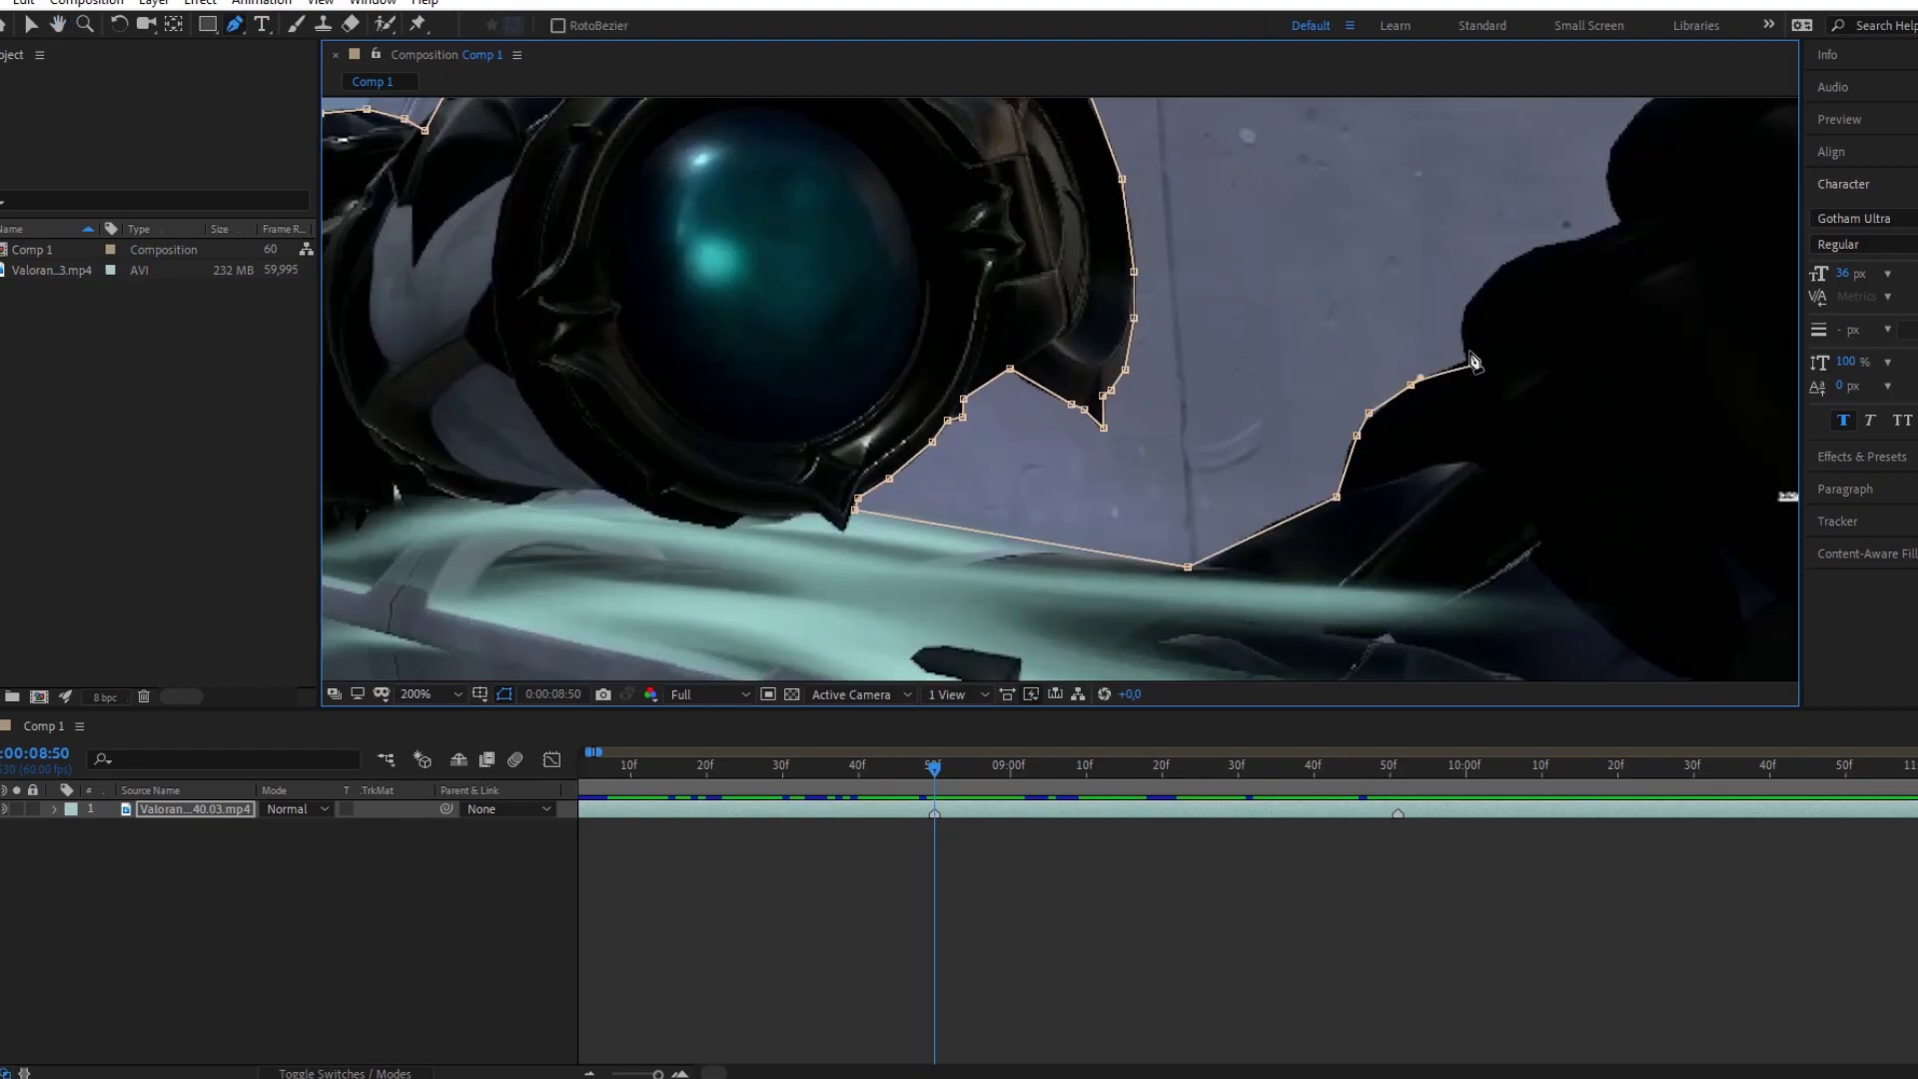
left_click(1478, 288)
scroll(1467, 369, "down", 5)
scroll(1161, 402, "up", 5)
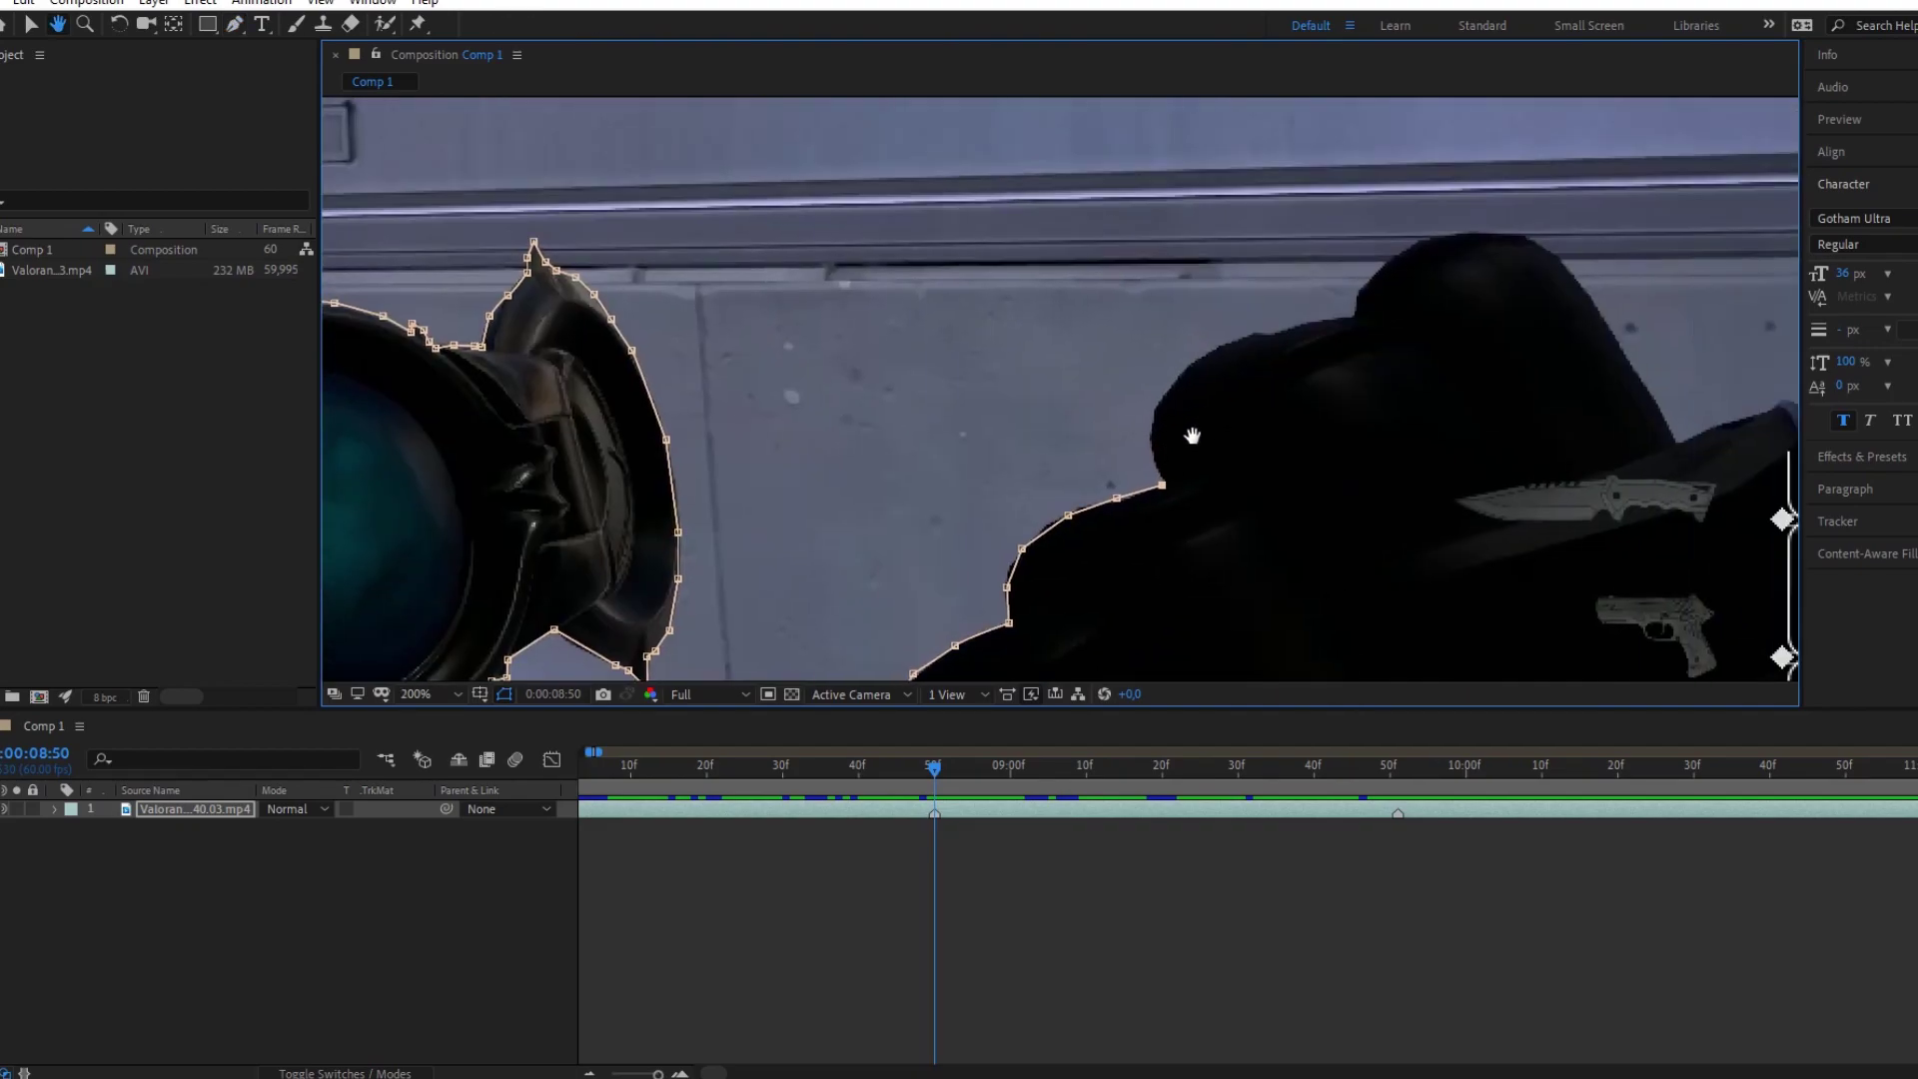
Step: Trace the mask over the glove's top edge and around its right side
left_click(1171, 382)
left_click(1238, 343)
left_click(1320, 327)
left_click(1388, 262)
left_click(1493, 235)
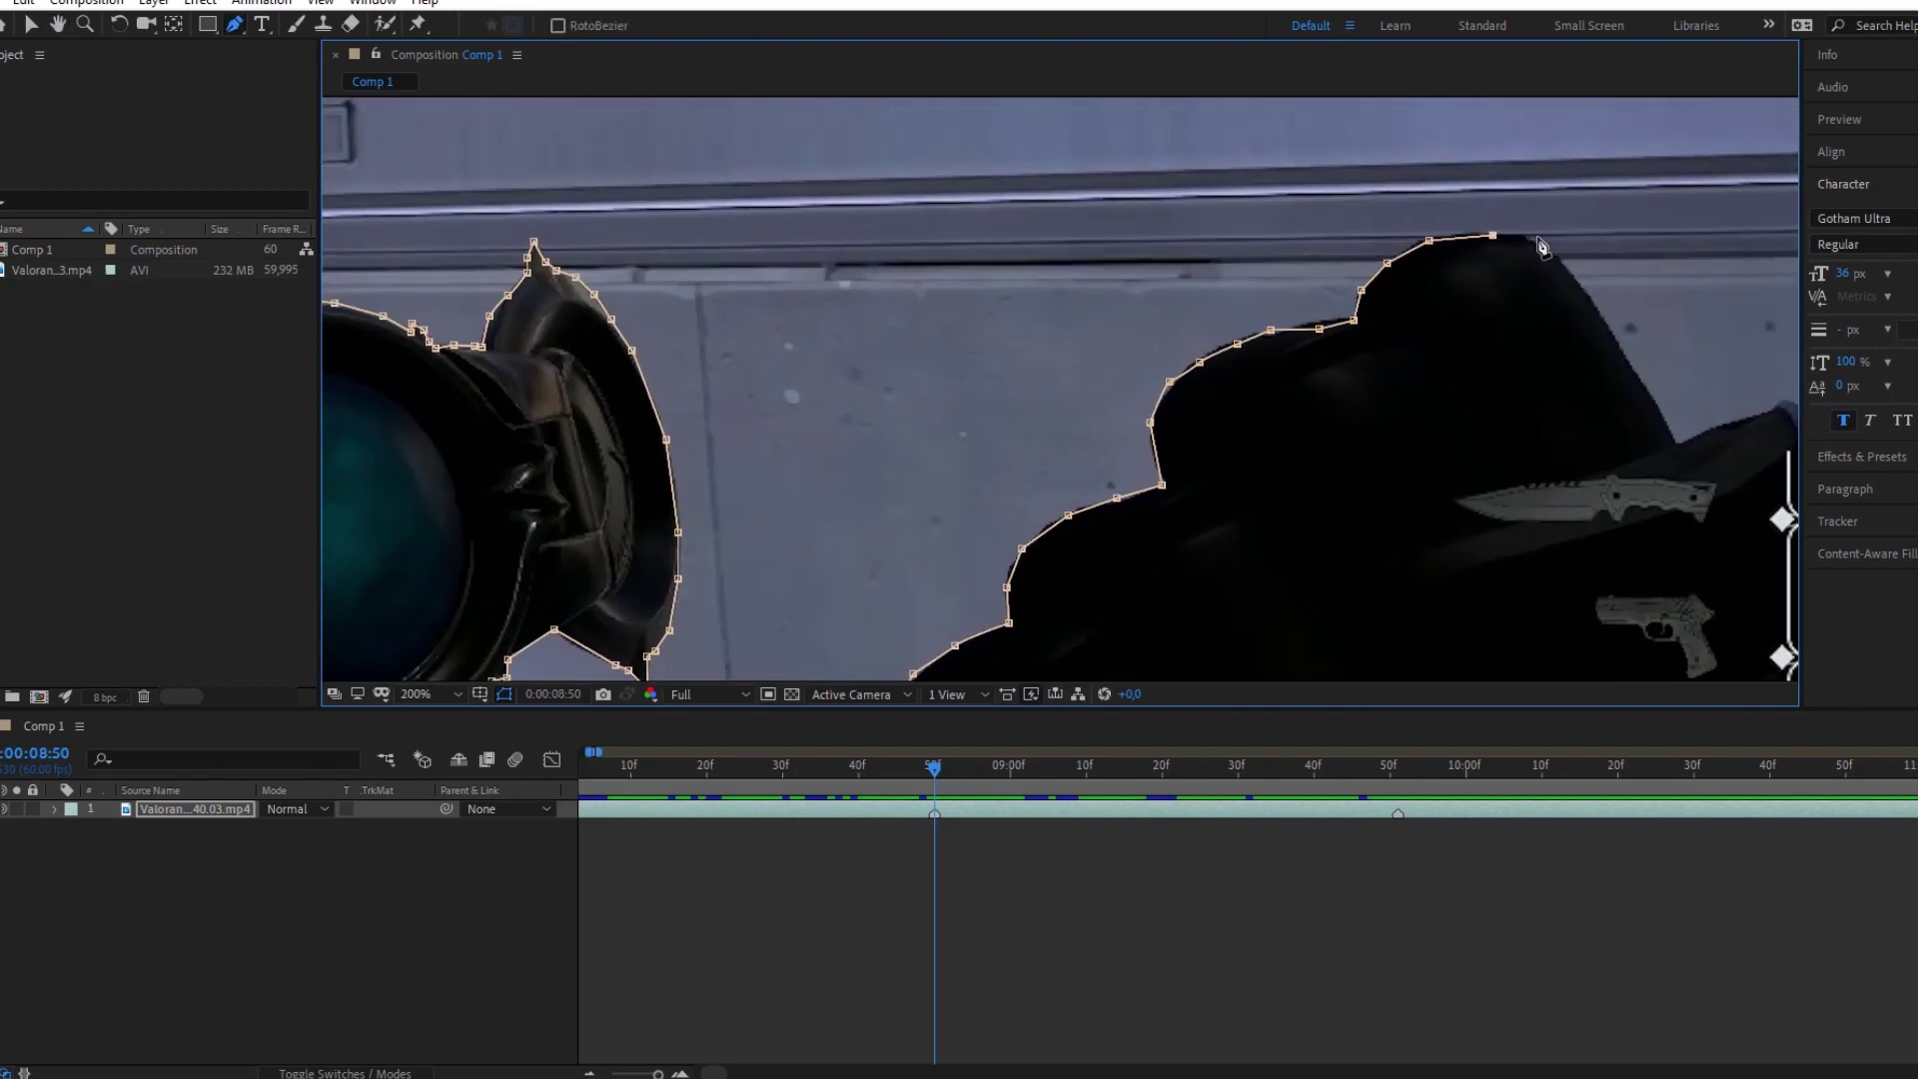
left_click(1615, 330)
left_click_drag(1682, 449, 1130, 469)
left_click(1285, 436)
left_click(1435, 514)
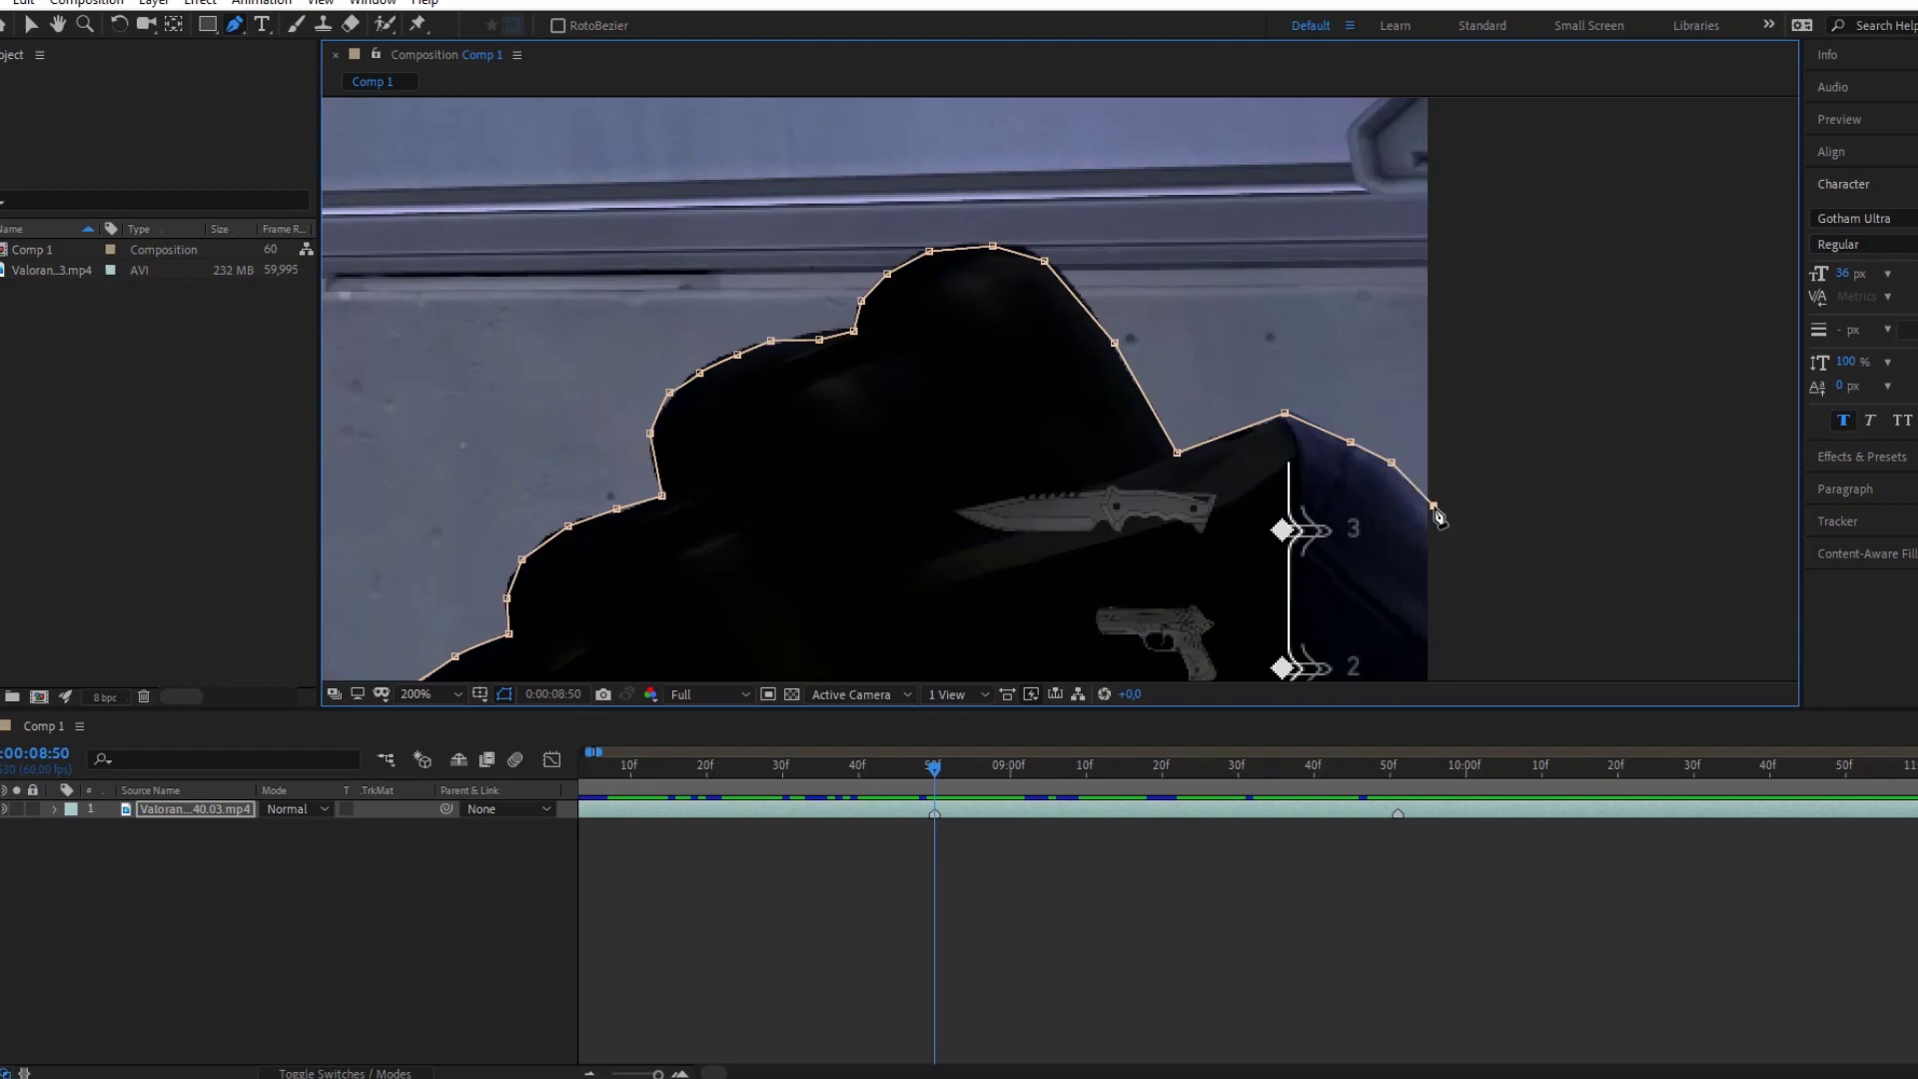
Step: Finish the mask with the Selection tool and duplicate the masked Valorant layer
scroll(1434, 513, "down", 4)
key("v")
key("ctrl+d")
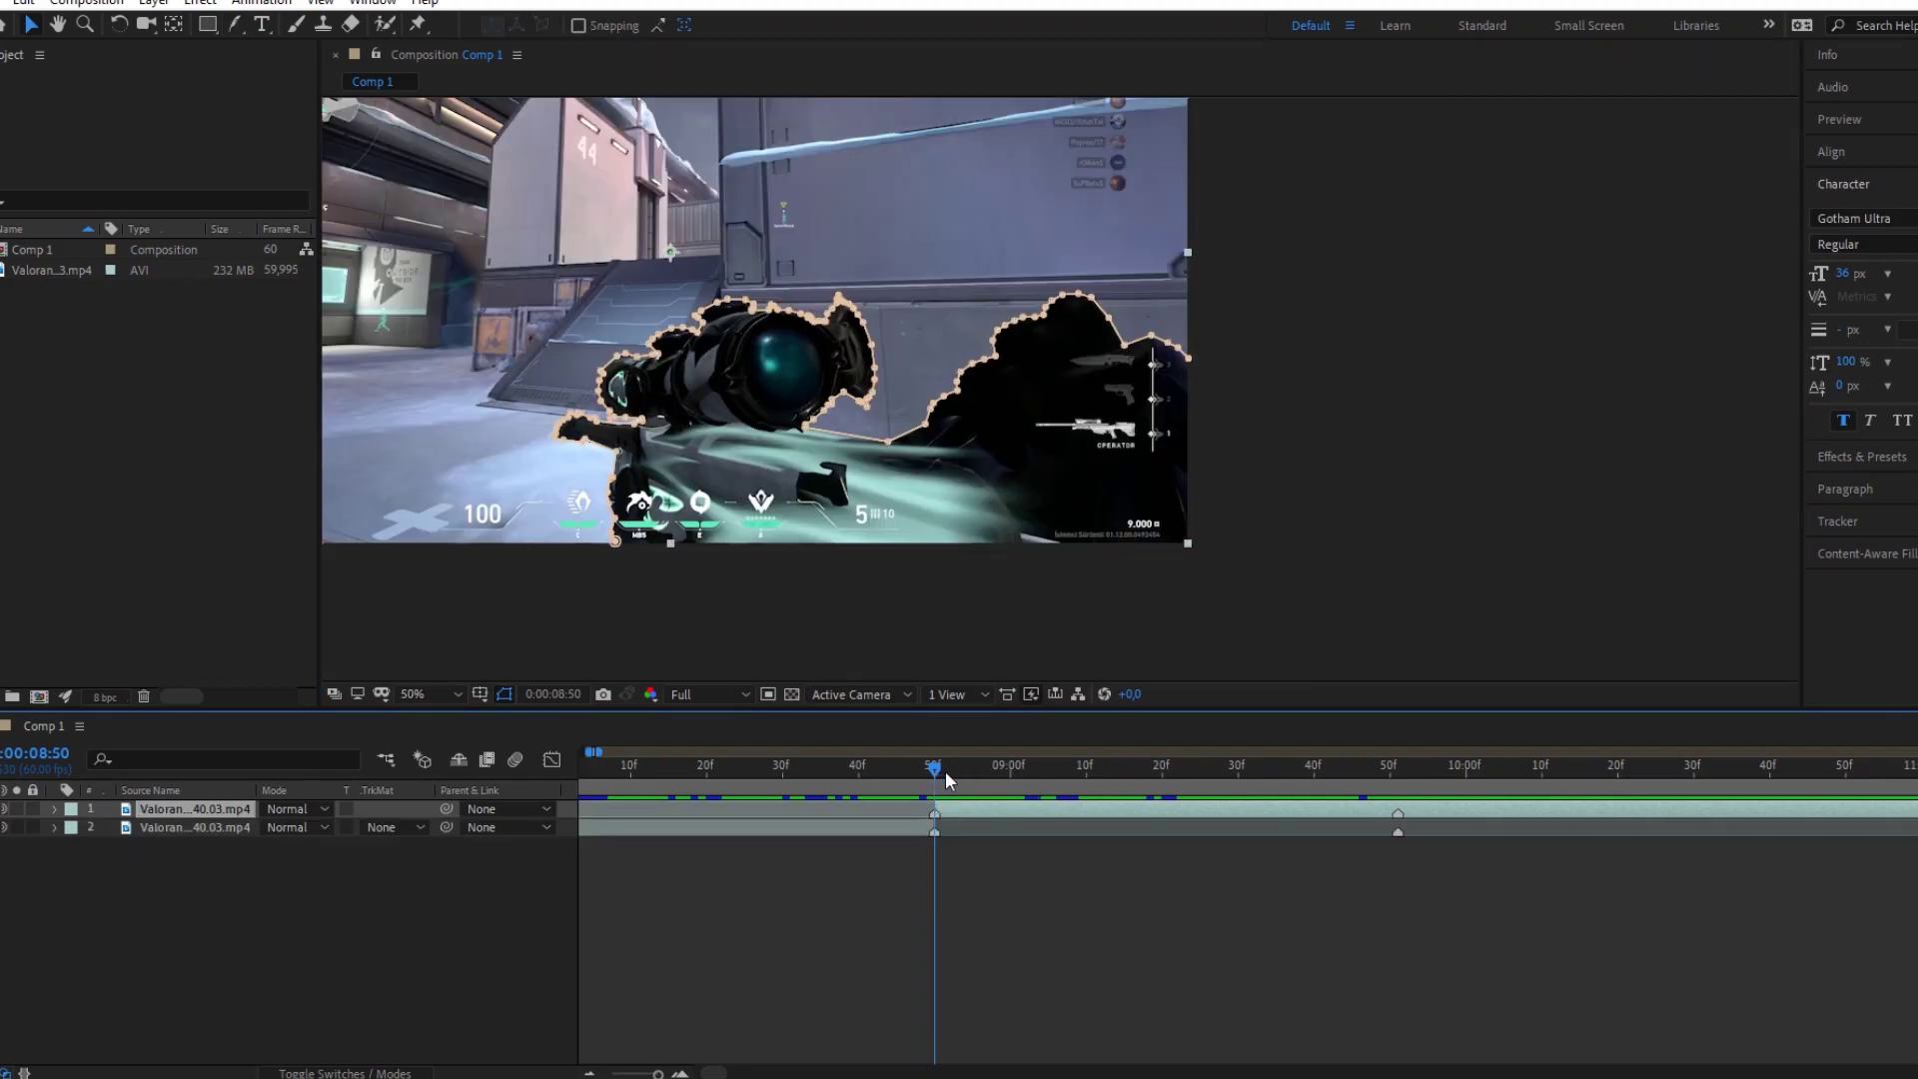
Step: Open the Tracker panel and track Mask 1 forward frame by frame from 0:00:08:50
left_click_drag(945, 771, 1398, 767)
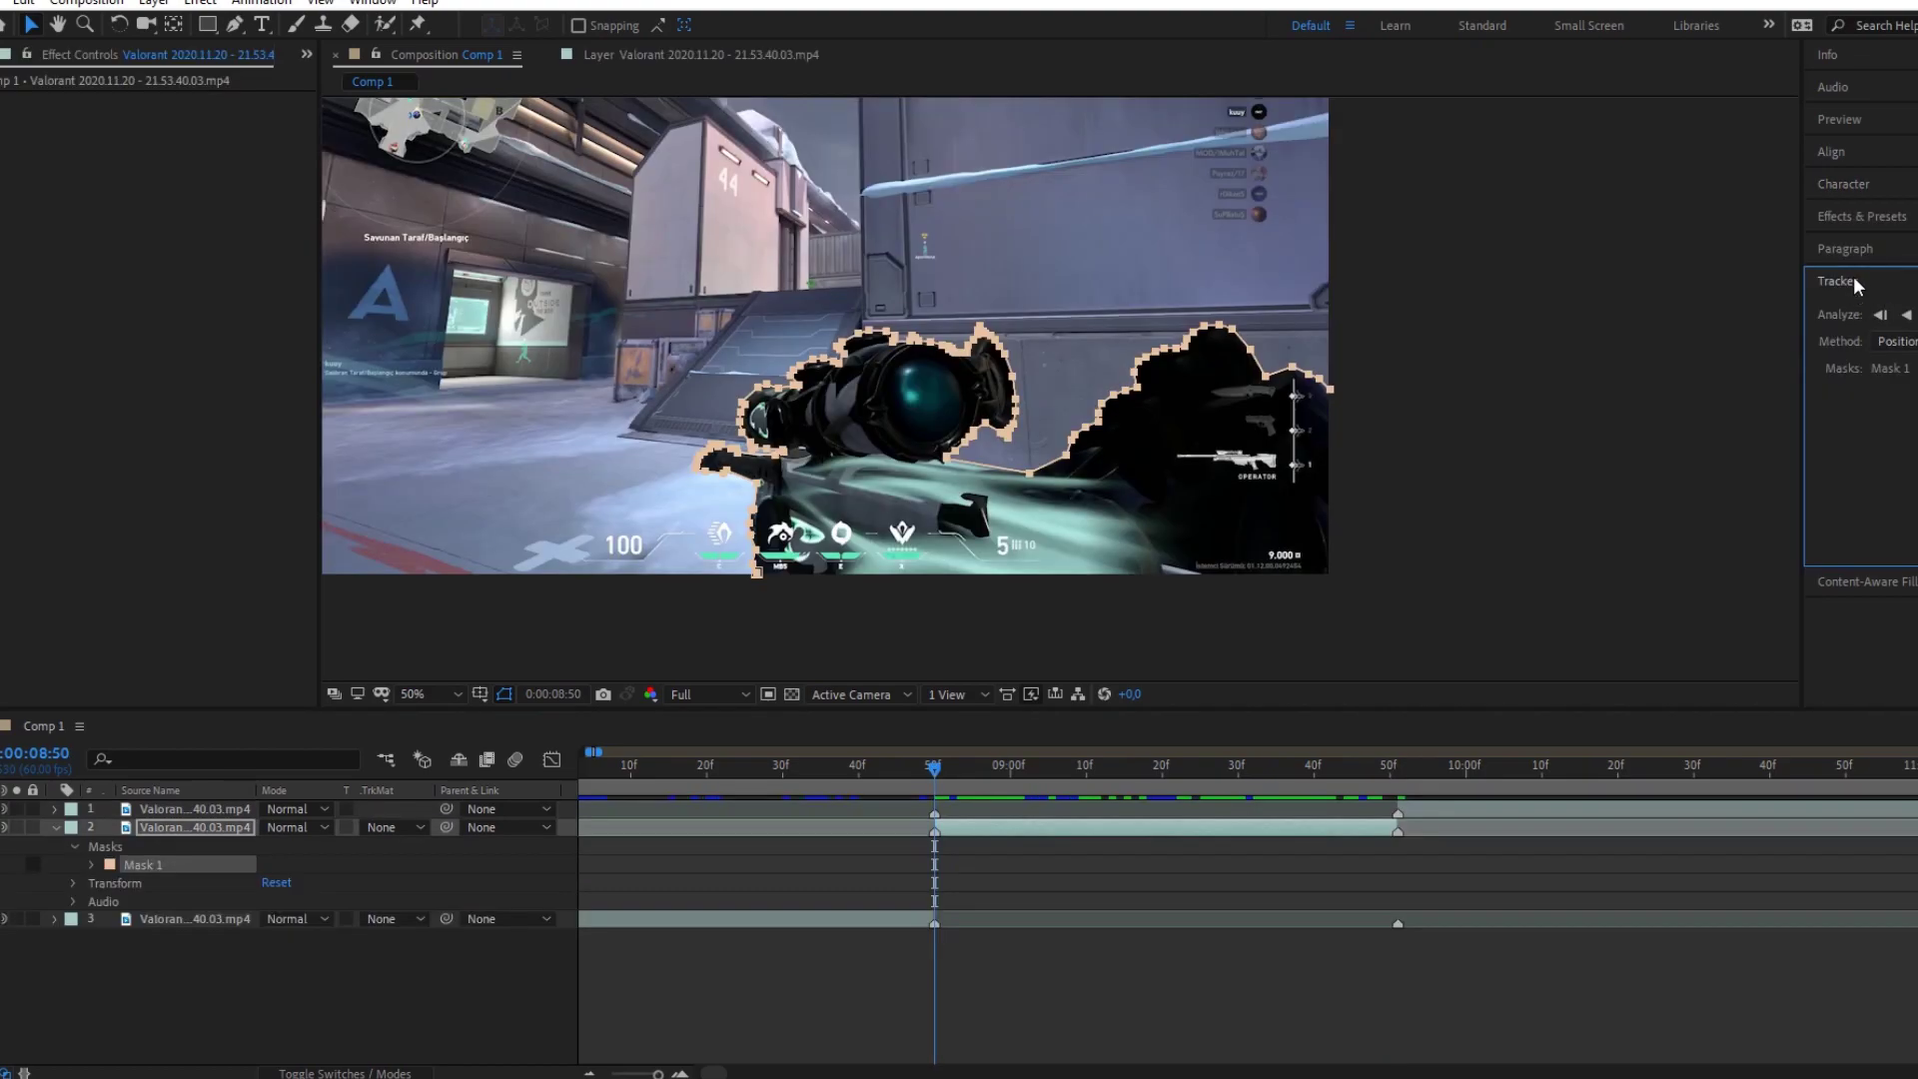
left_click(359, 3)
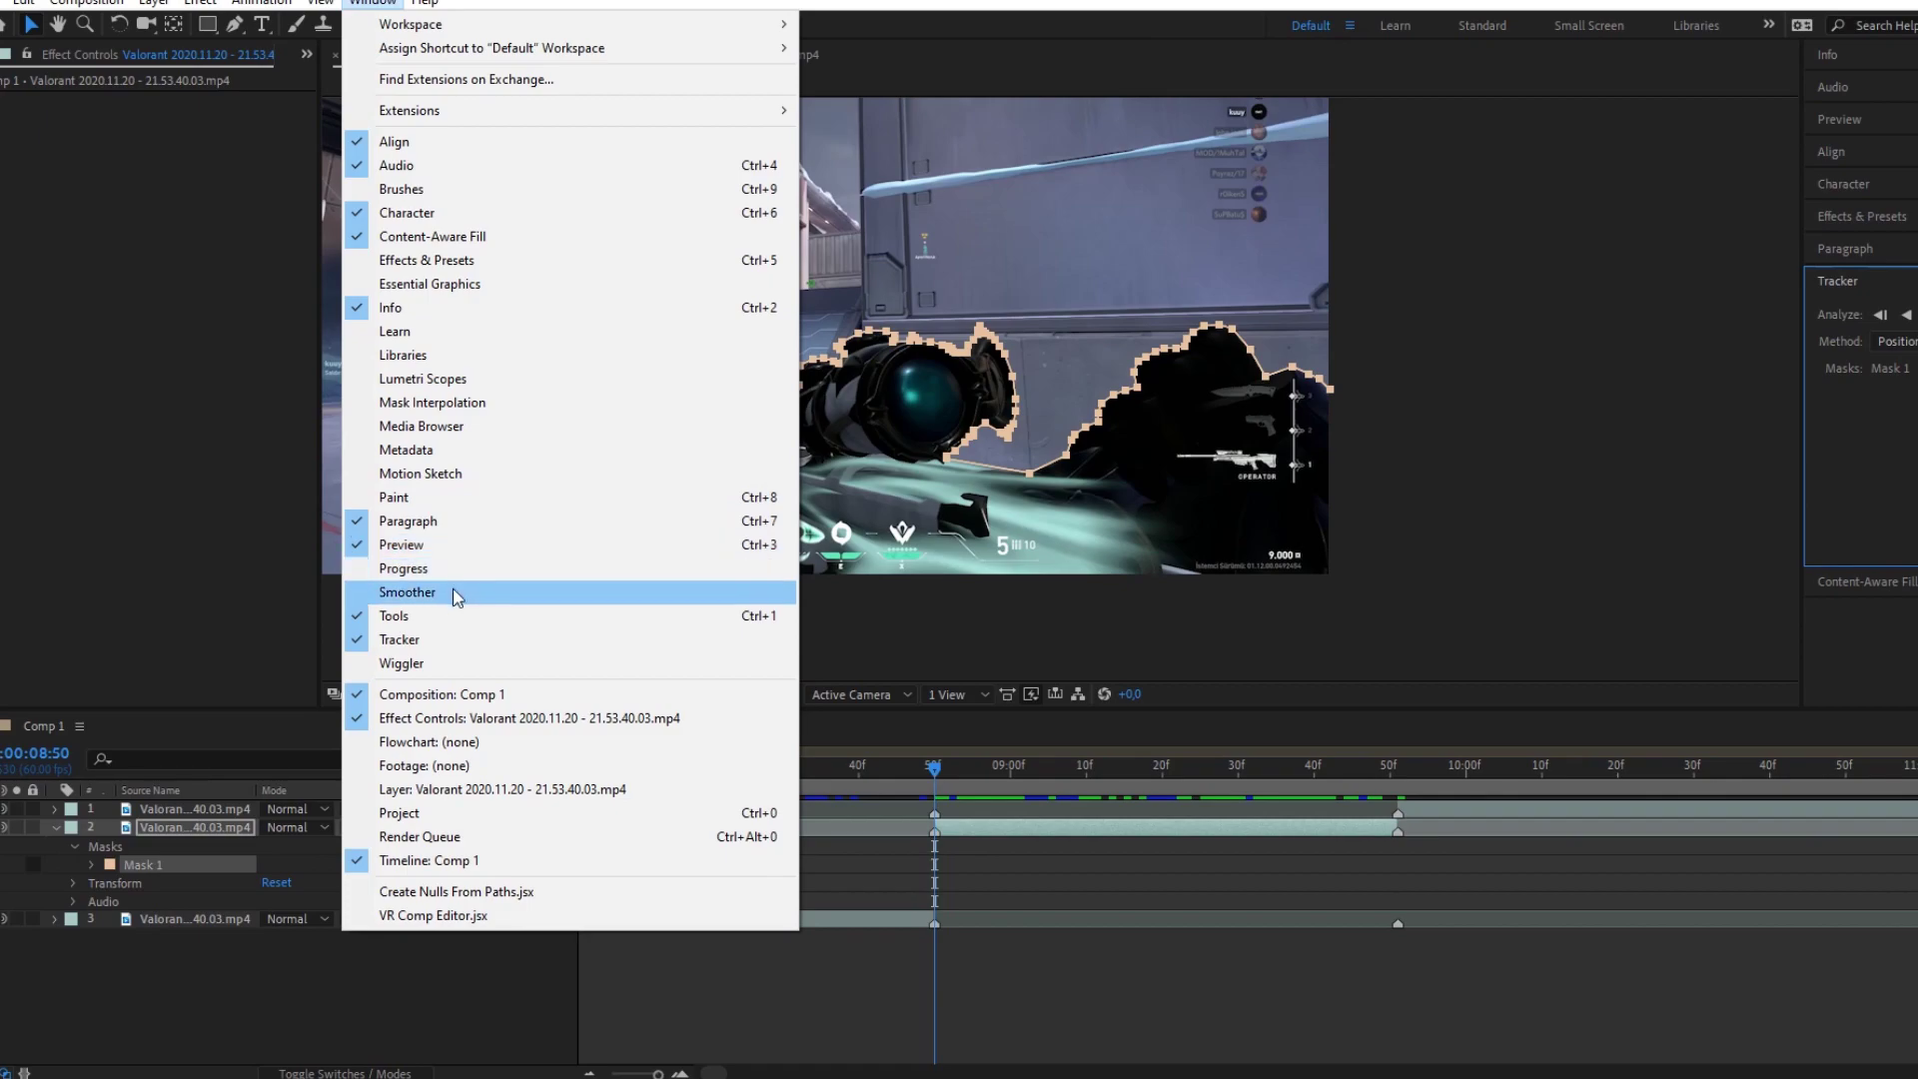
left_click(401, 640)
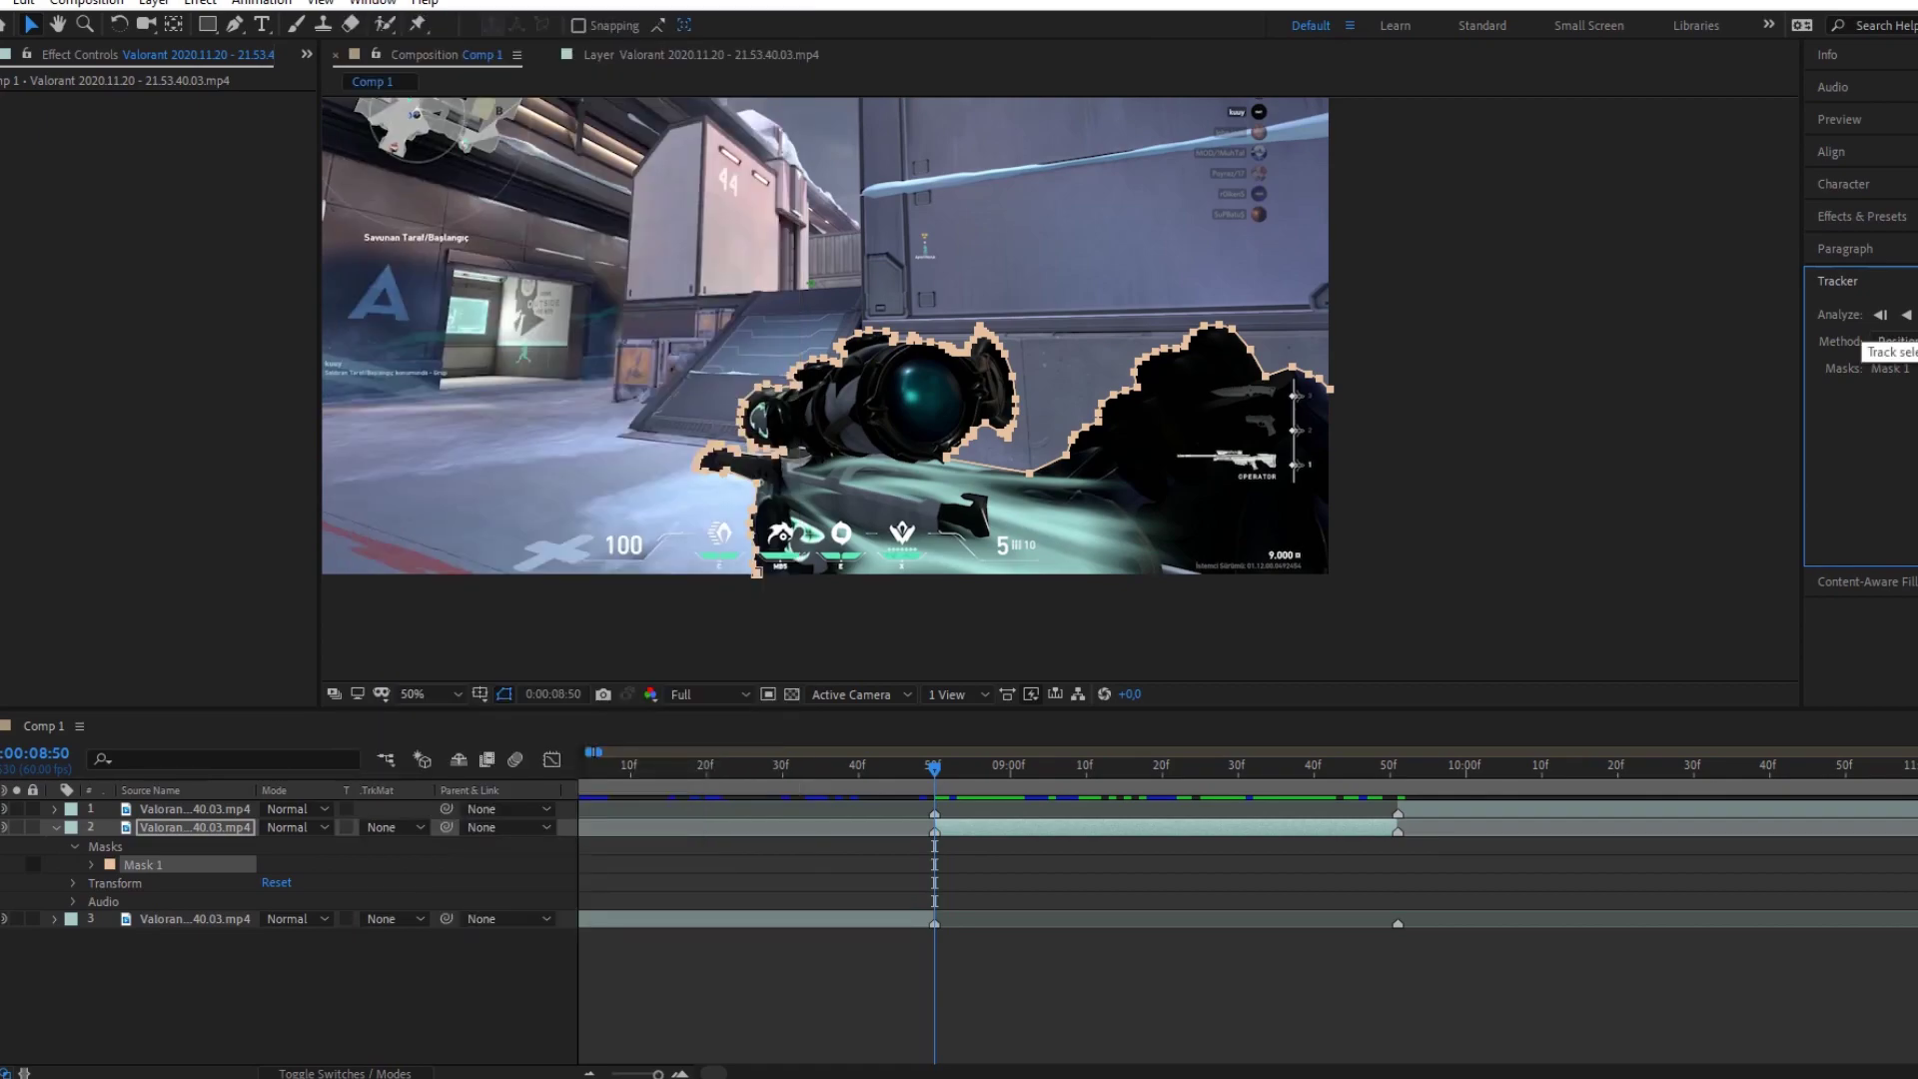
left_click(1909, 316)
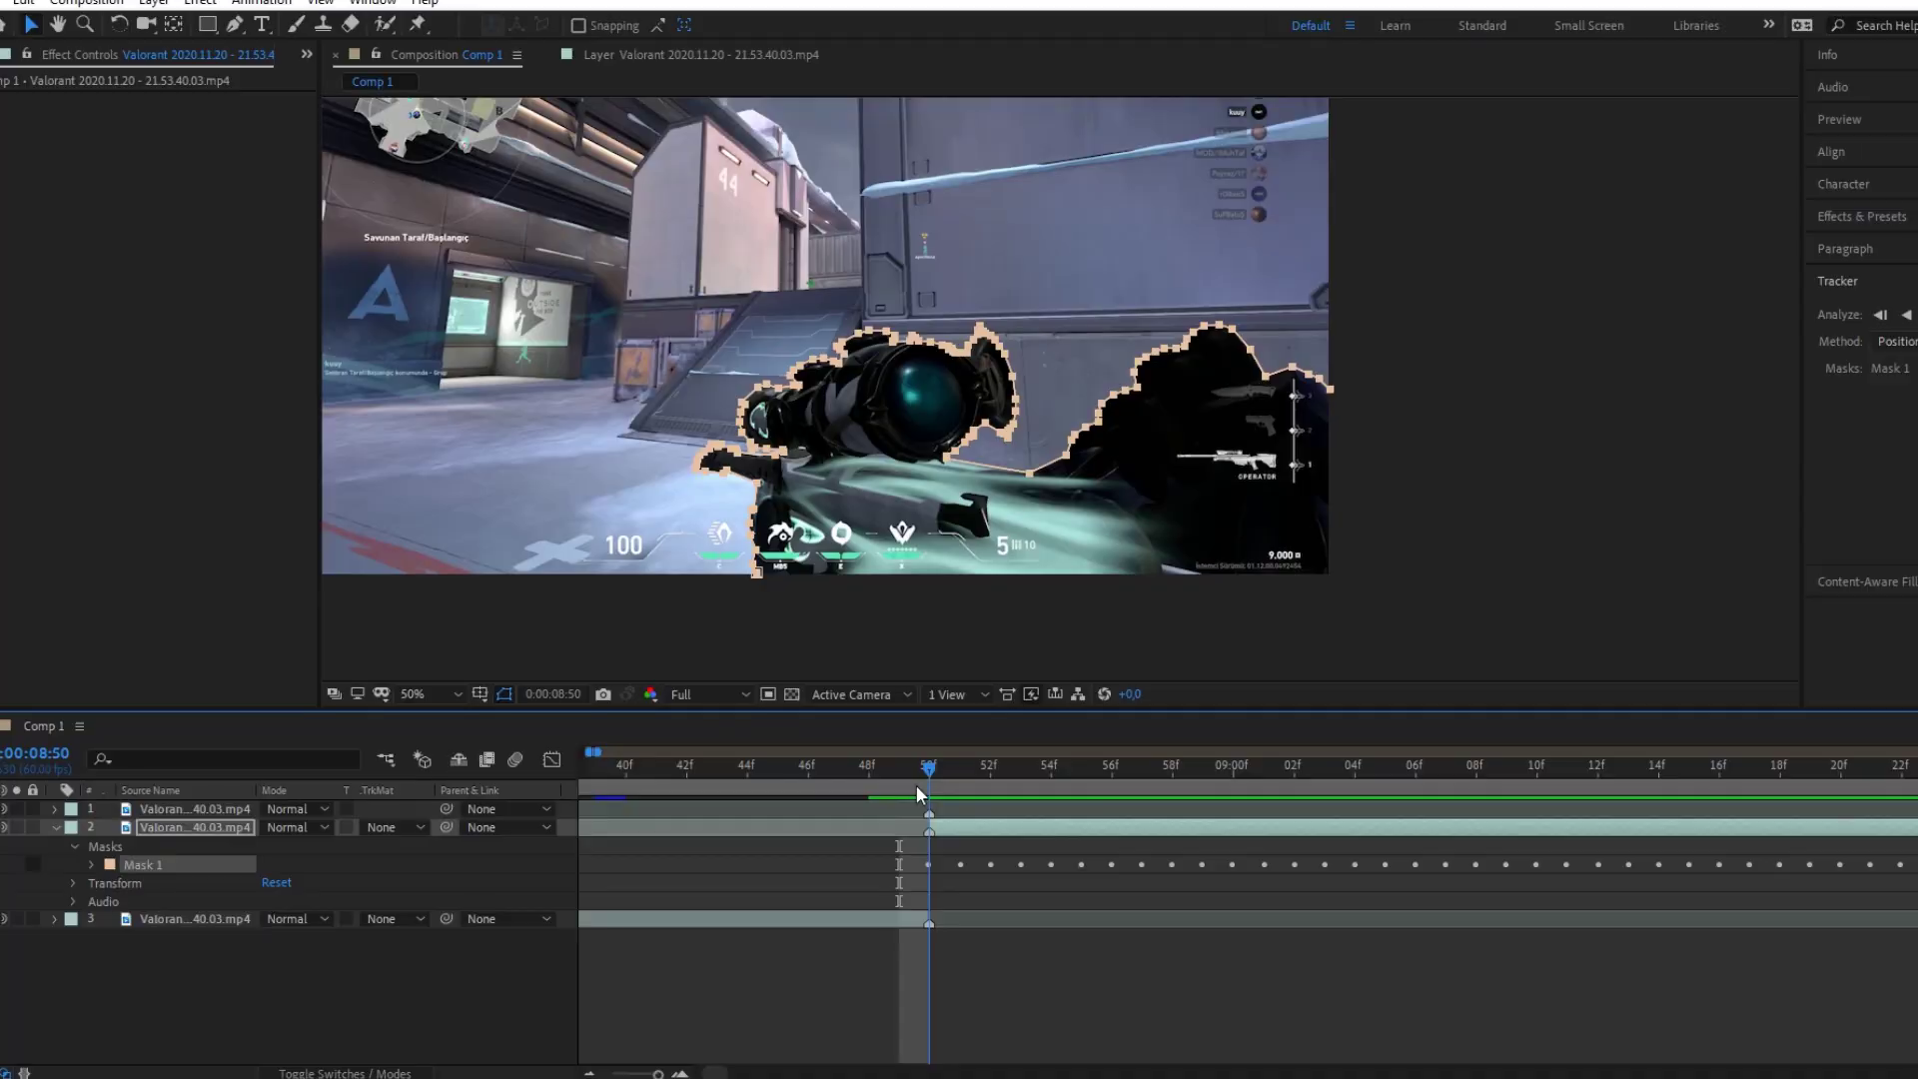
Step: At frame 57, reveal Mask Path, zoom to 100%, and pull a drifting point onto the scope
left_click_drag(941, 796, 1039, 796)
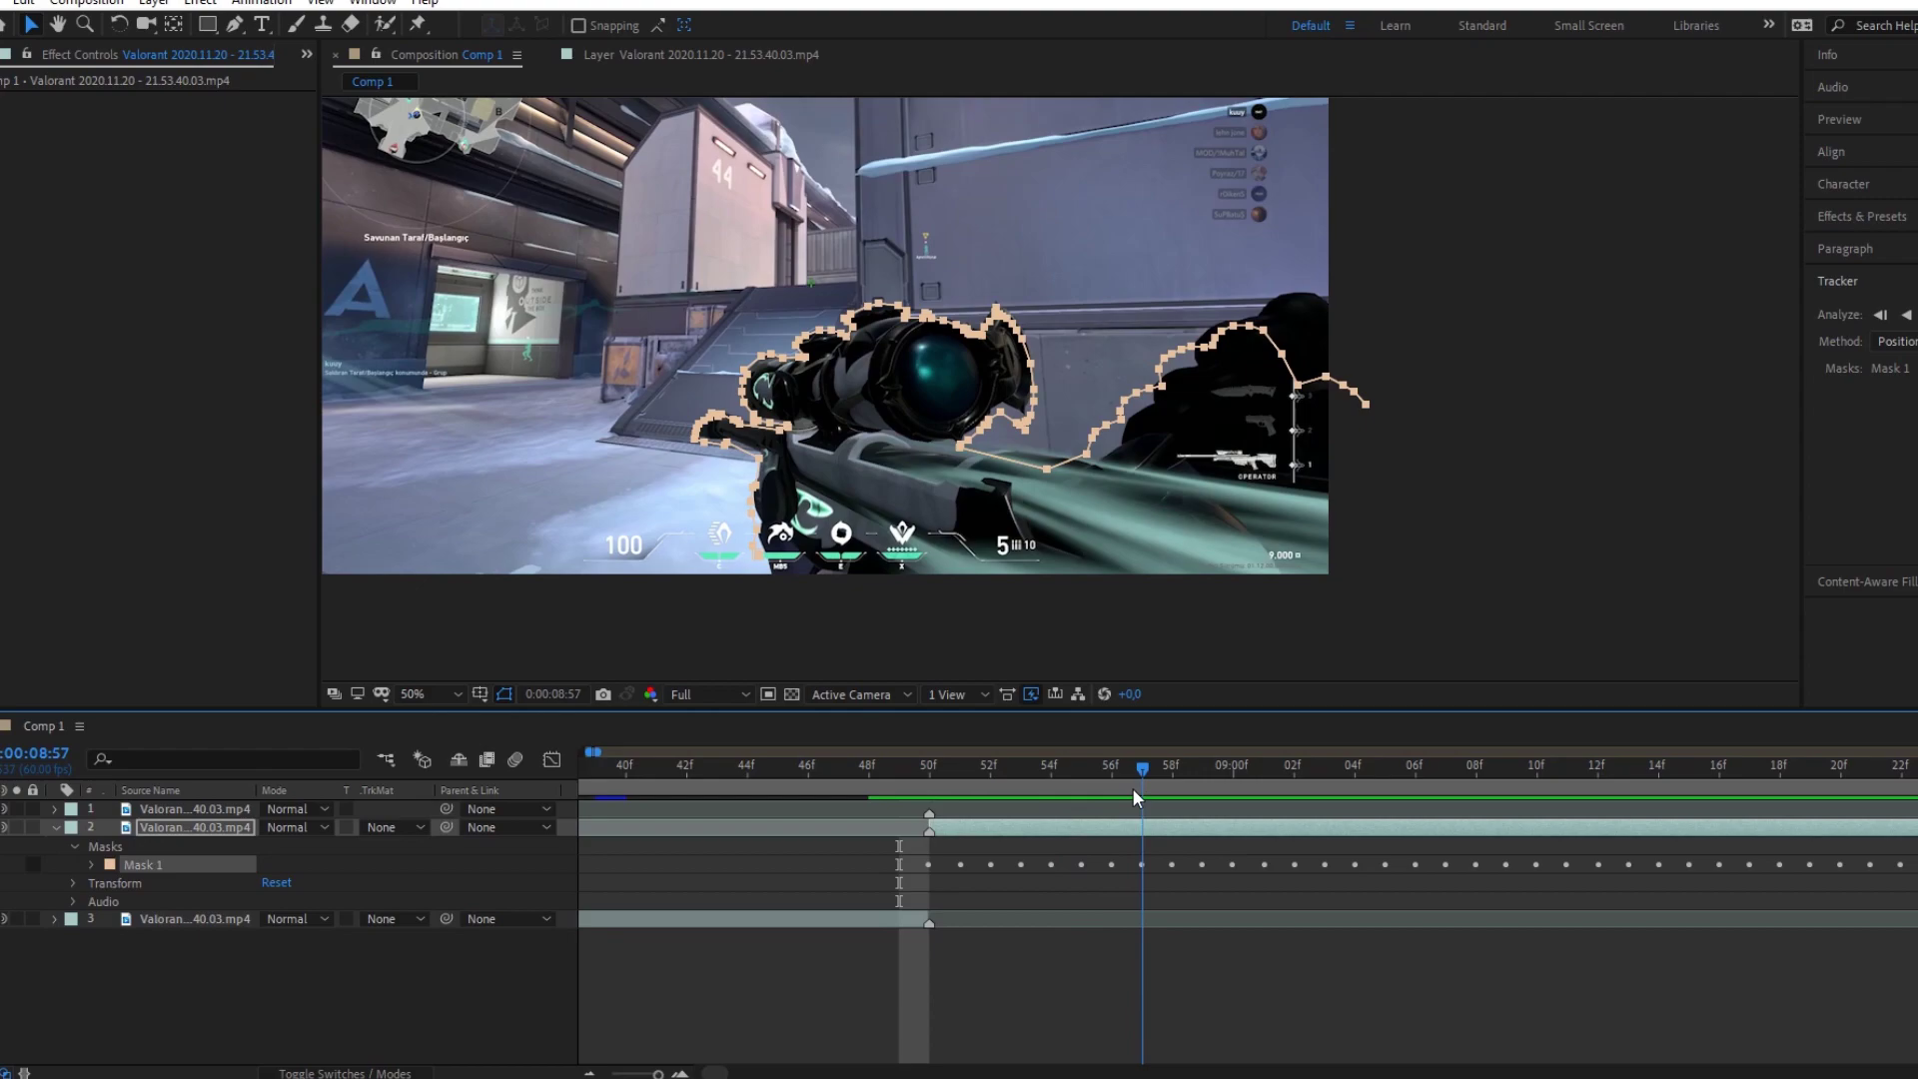
left_click_drag(1039, 790, 1151, 793)
left_click_drag(1153, 802, 1079, 740)
key("m")
key("m")
key("equal")
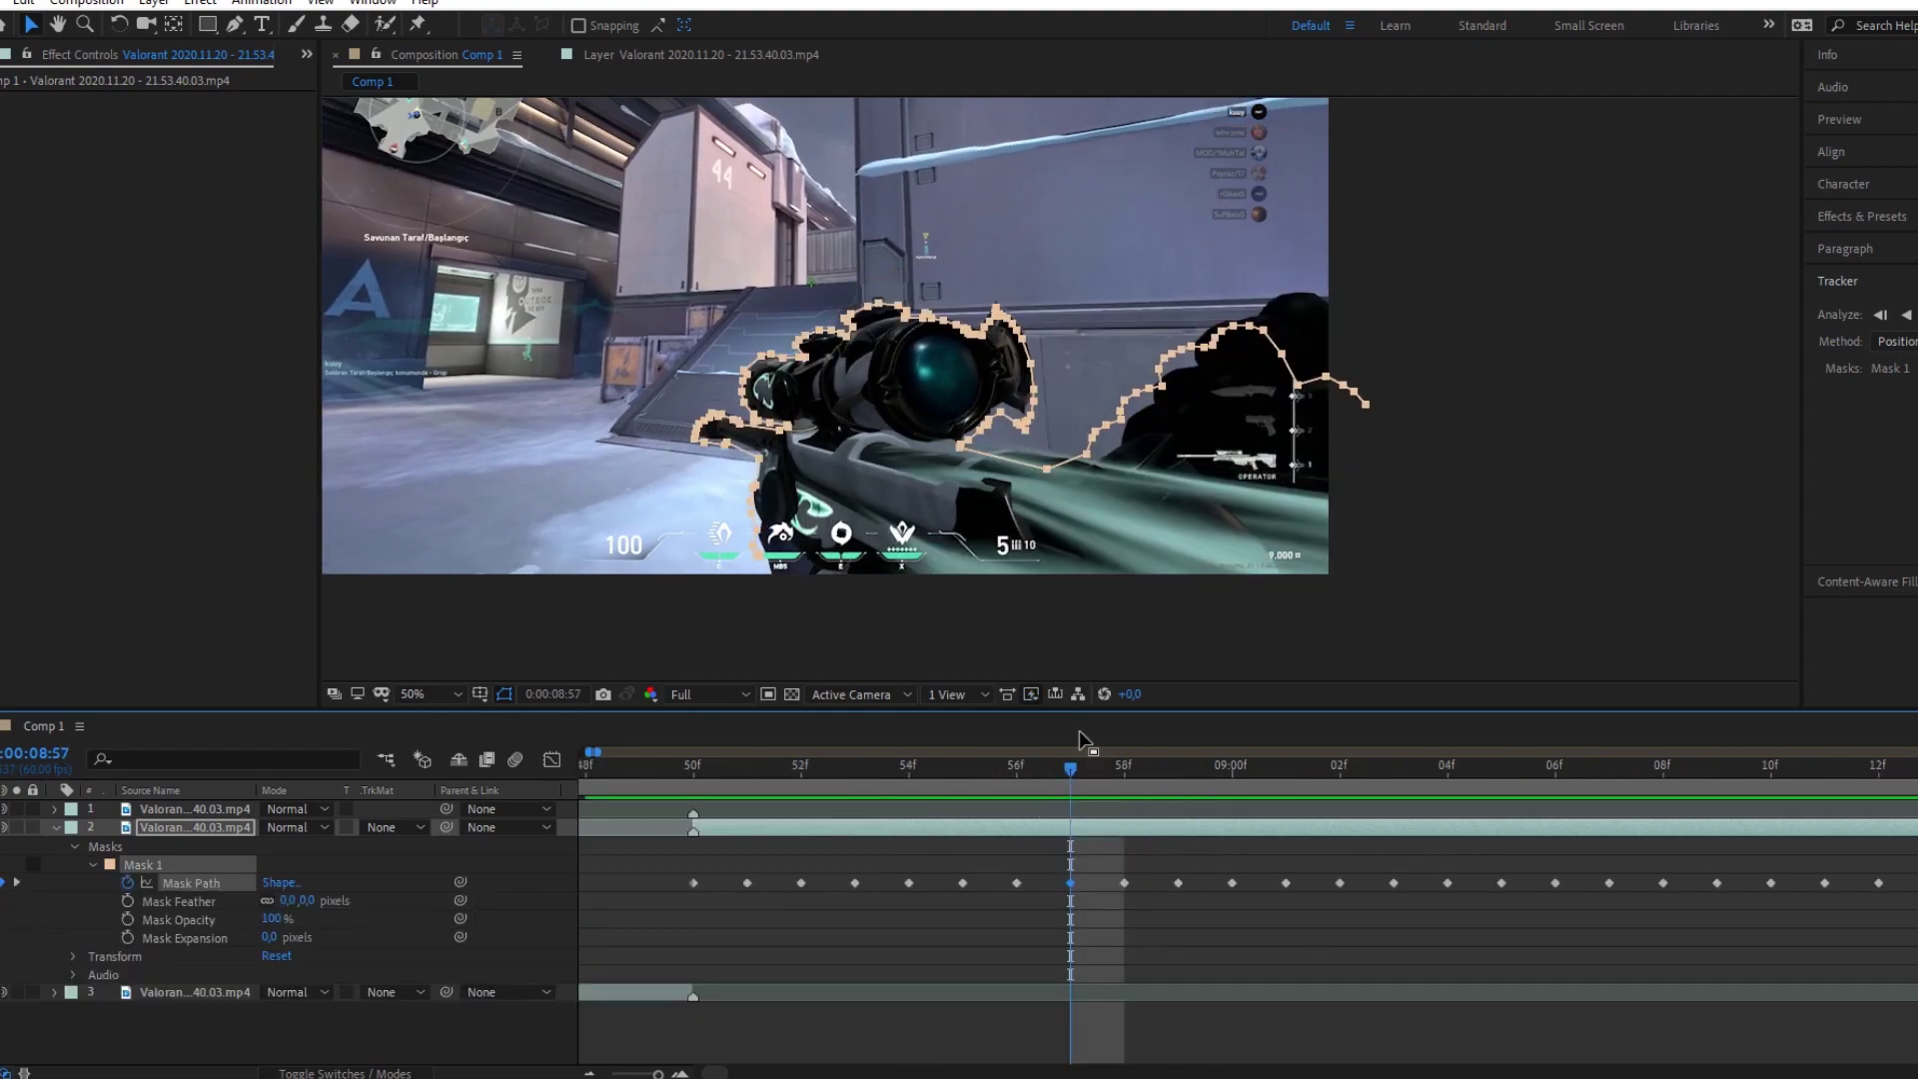
key("period")
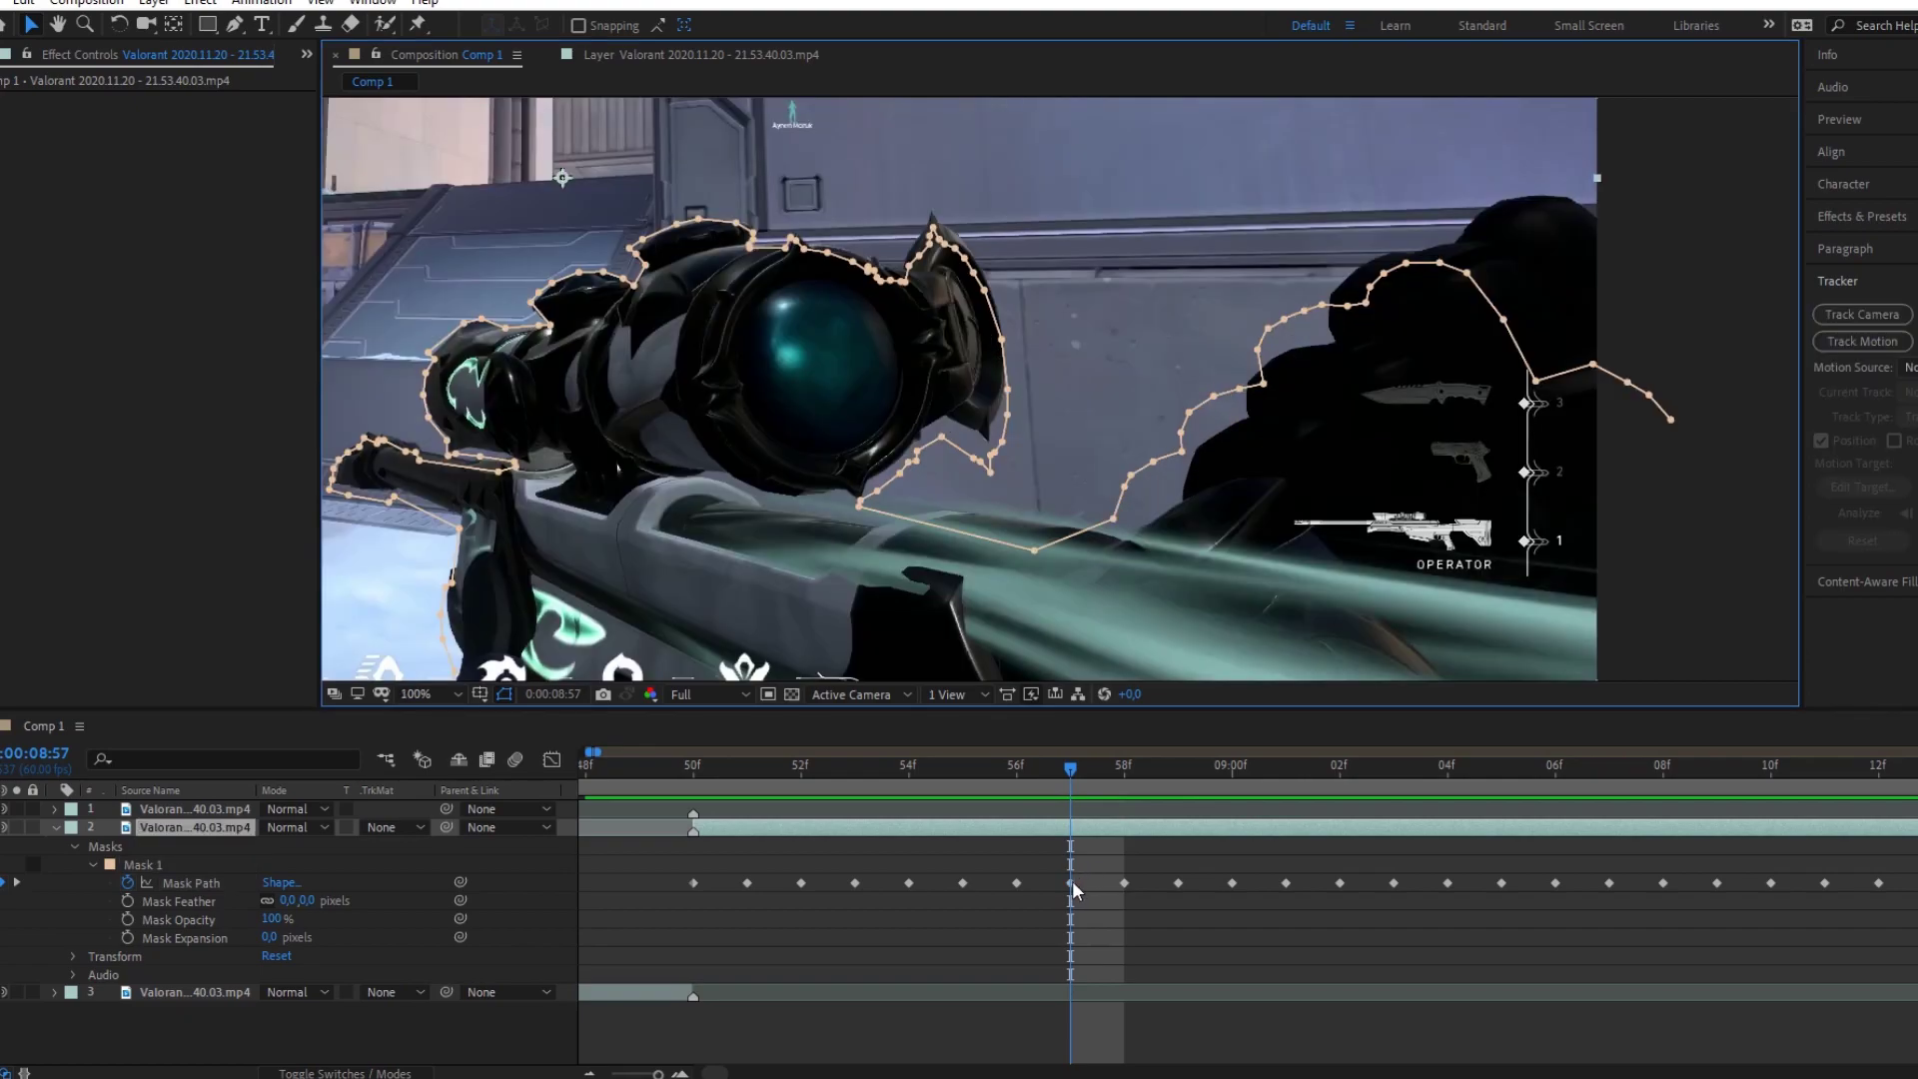
left_click(1085, 494)
mouse_move(1031, 551)
left_mouse_down()
mouse_move(1019, 512)
mouse_move(1136, 533)
mouse_move(1168, 504)
mouse_move(1165, 463)
mouse_move(1213, 462)
mouse_move(1246, 408)
left_mouse_up()
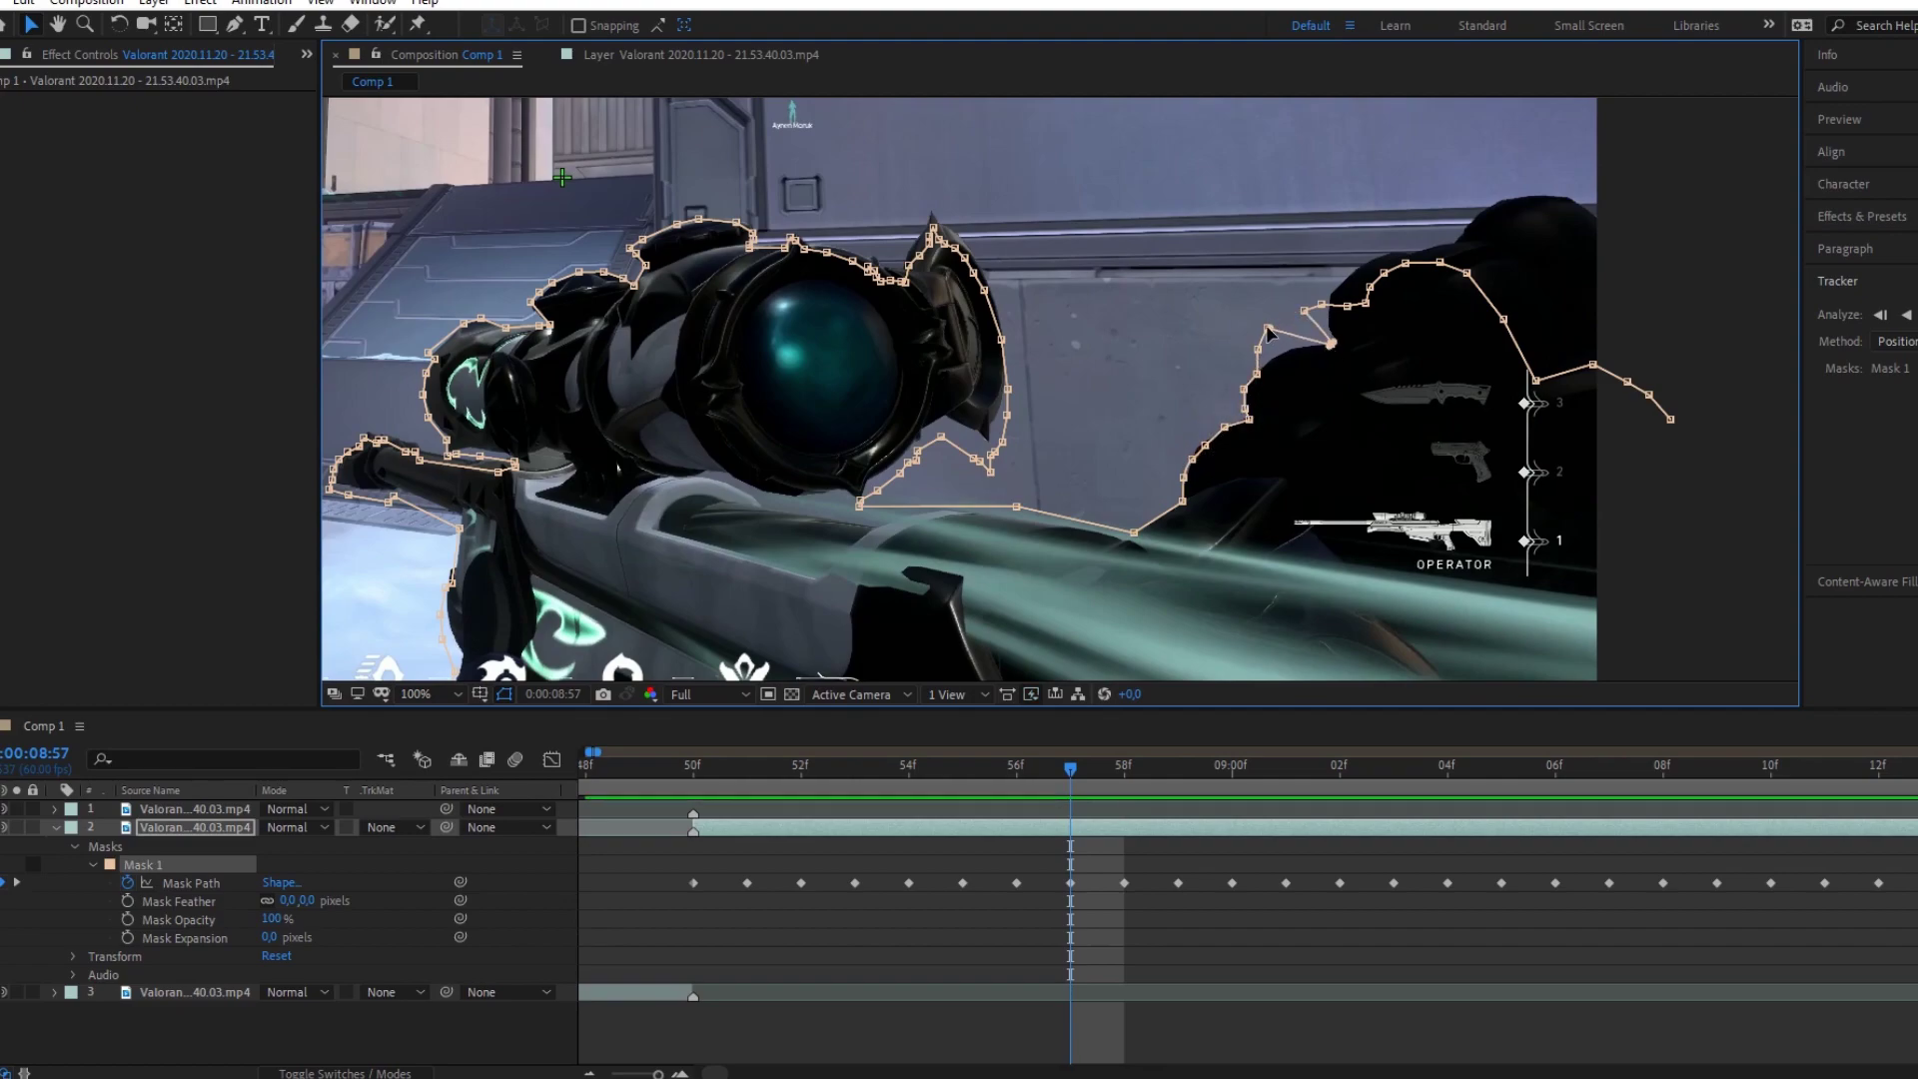
Step: Reshape Mask 1 on frame 57 to fit the rifle and trim its stray tail
left_click_drag(1305, 310, 1325, 316)
left_click_drag(1536, 381, 1538, 338)
left_click_drag(1679, 430, 1337, 216)
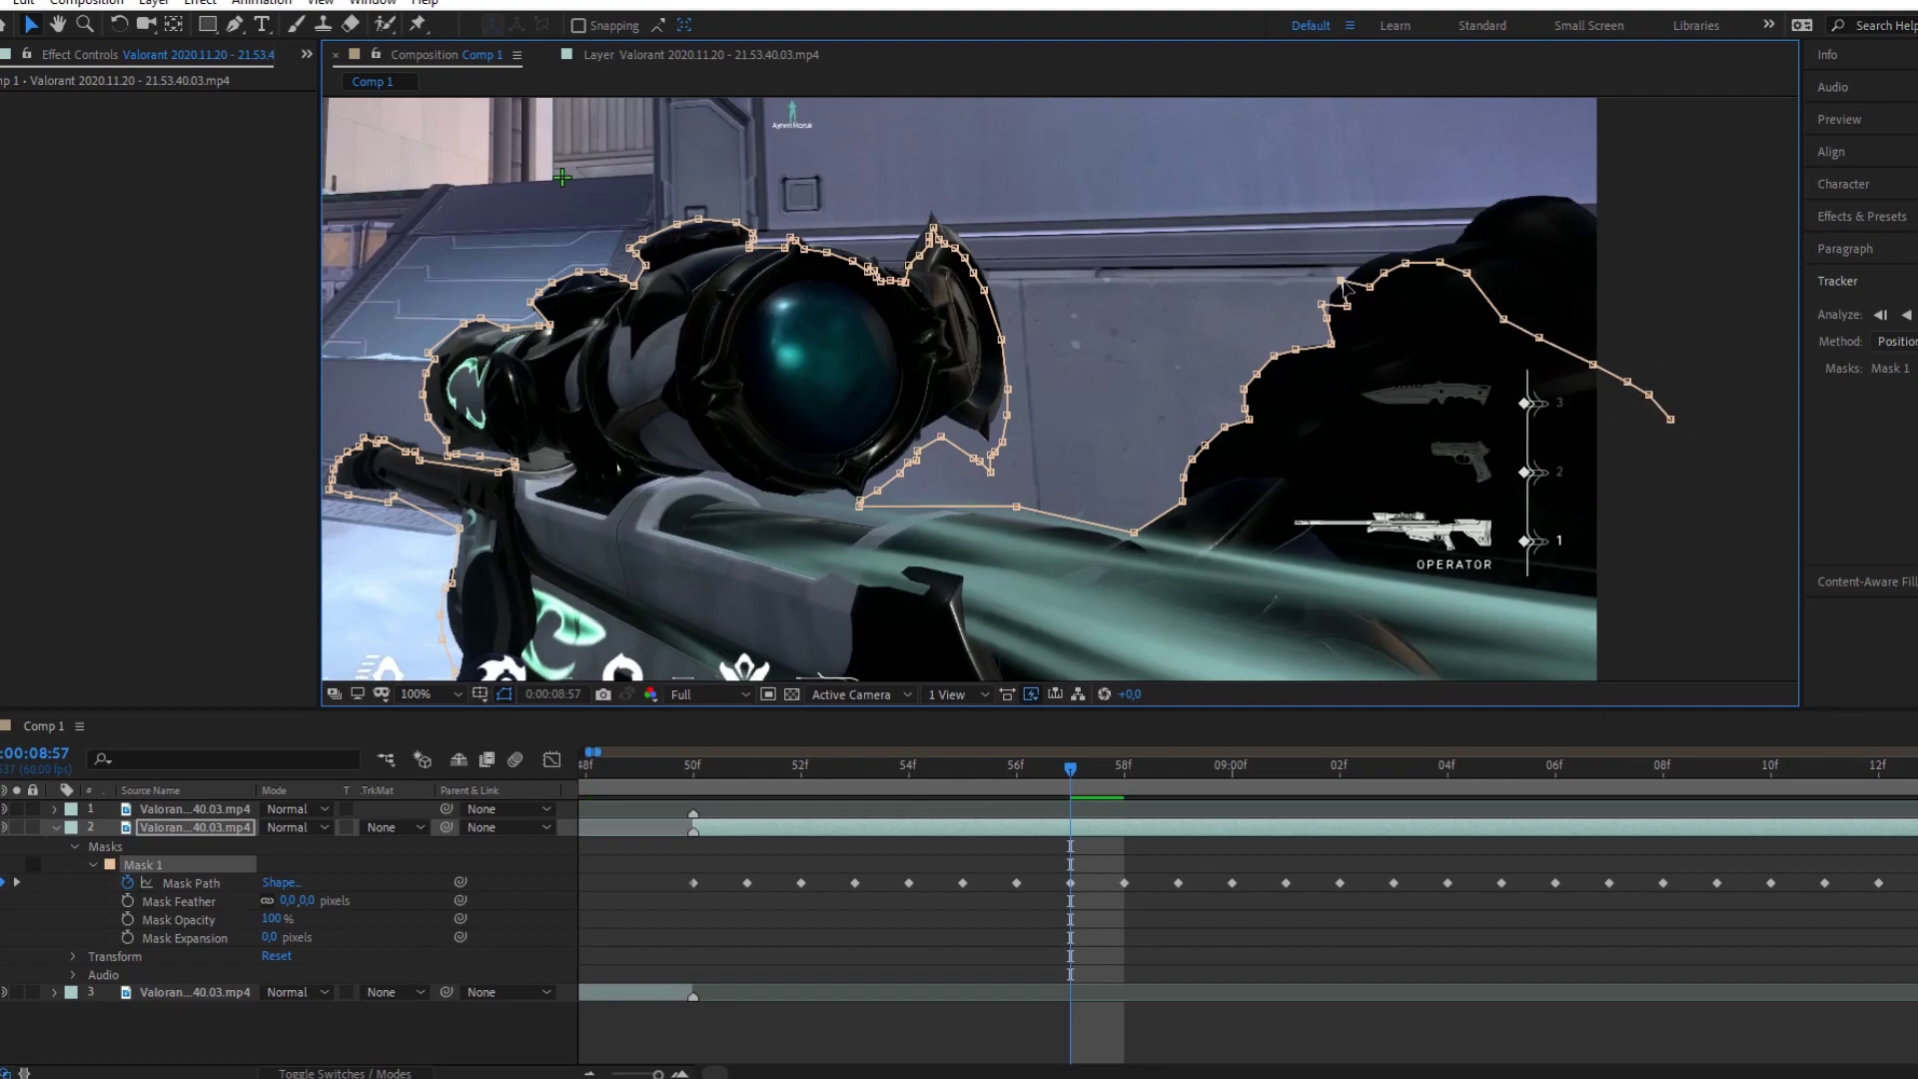
left_click_drag(1440, 264, 1457, 150)
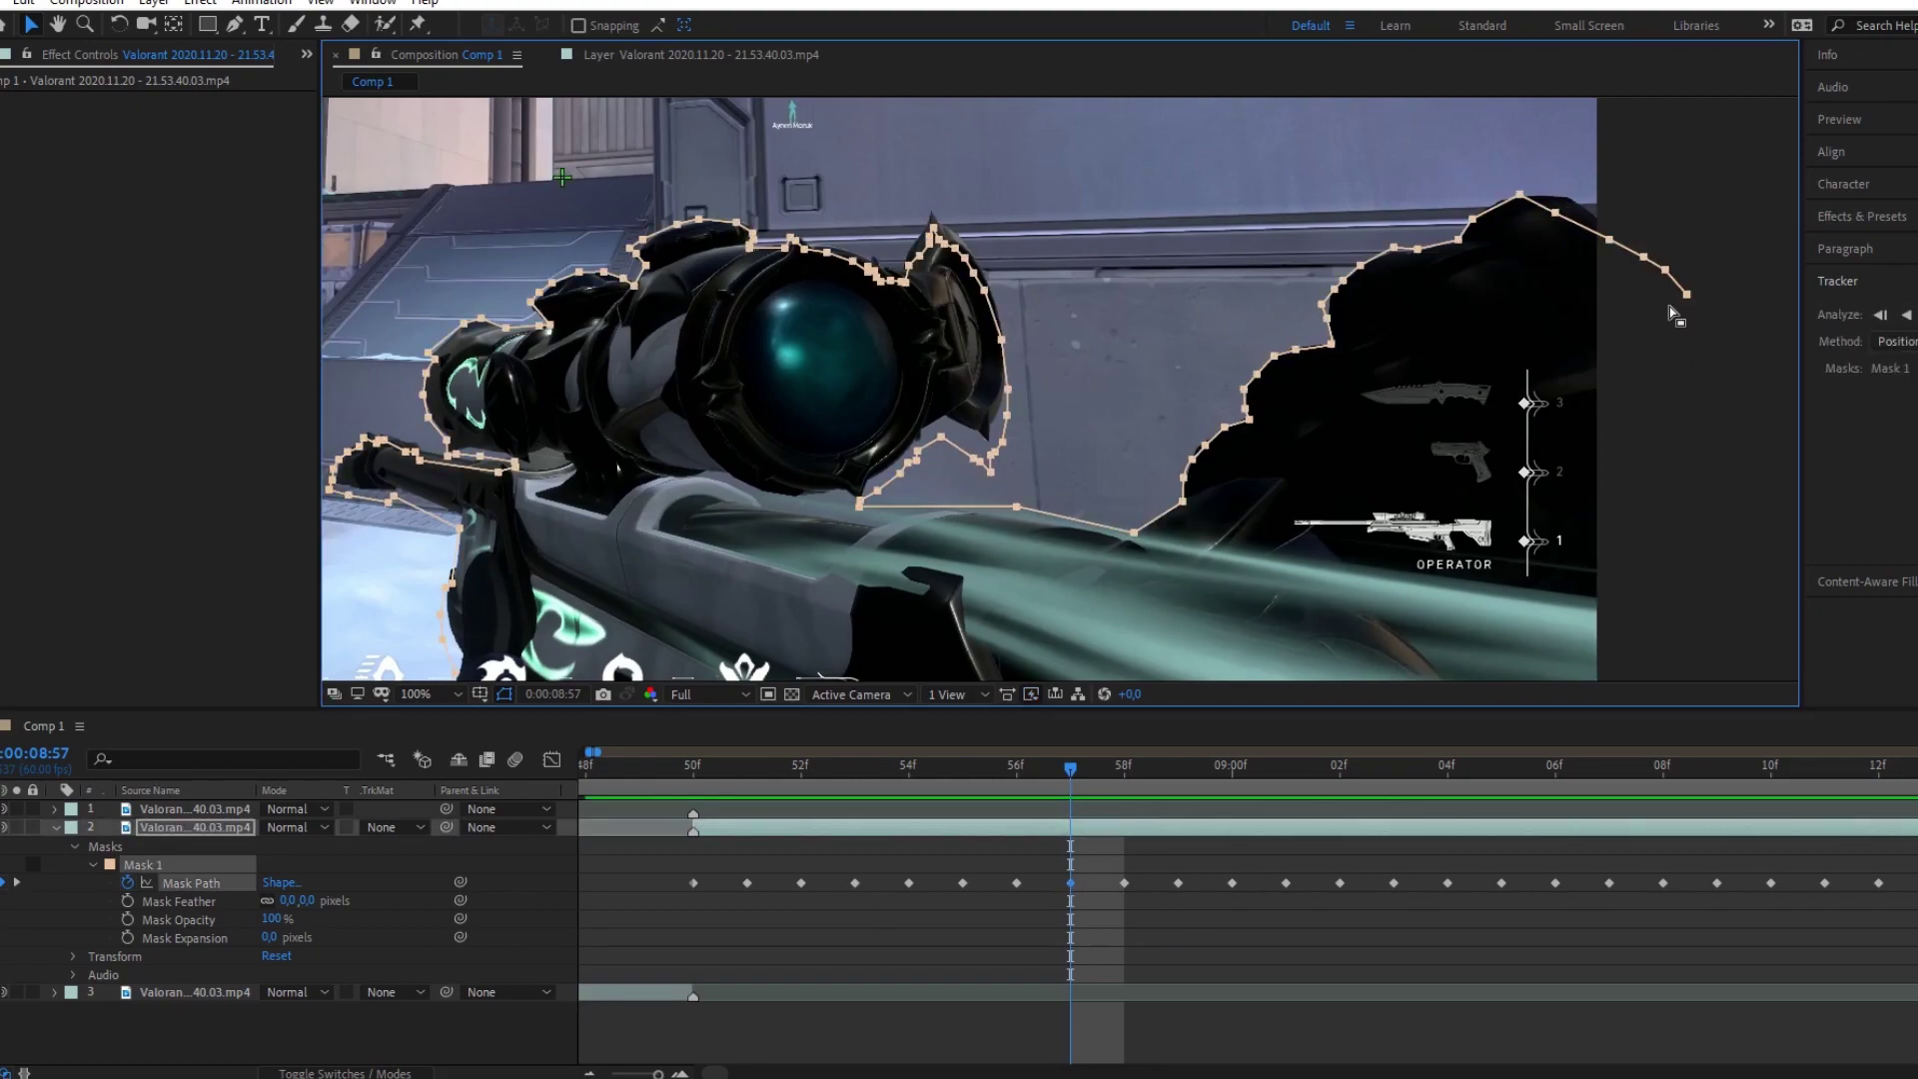
left_click_drag(1686, 295, 1602, 226)
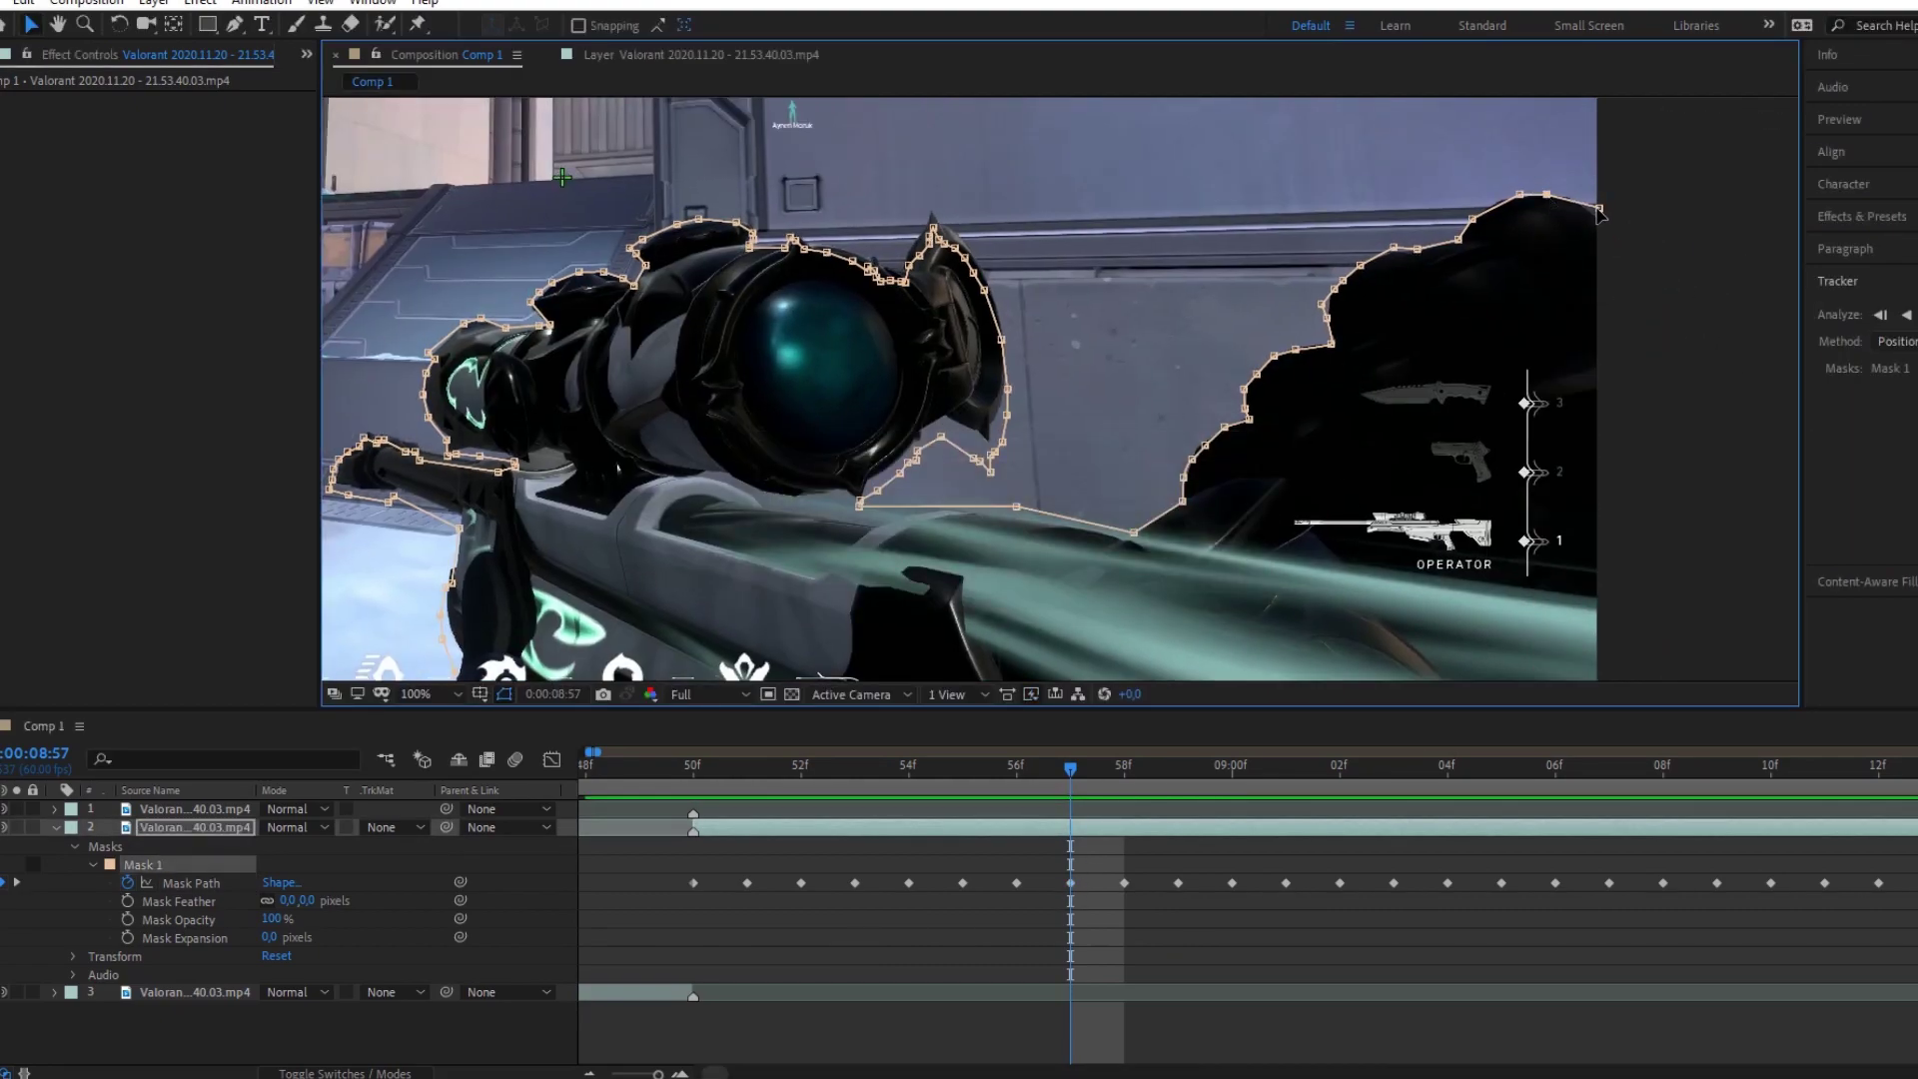
left_click_drag(460, 530, 458, 512)
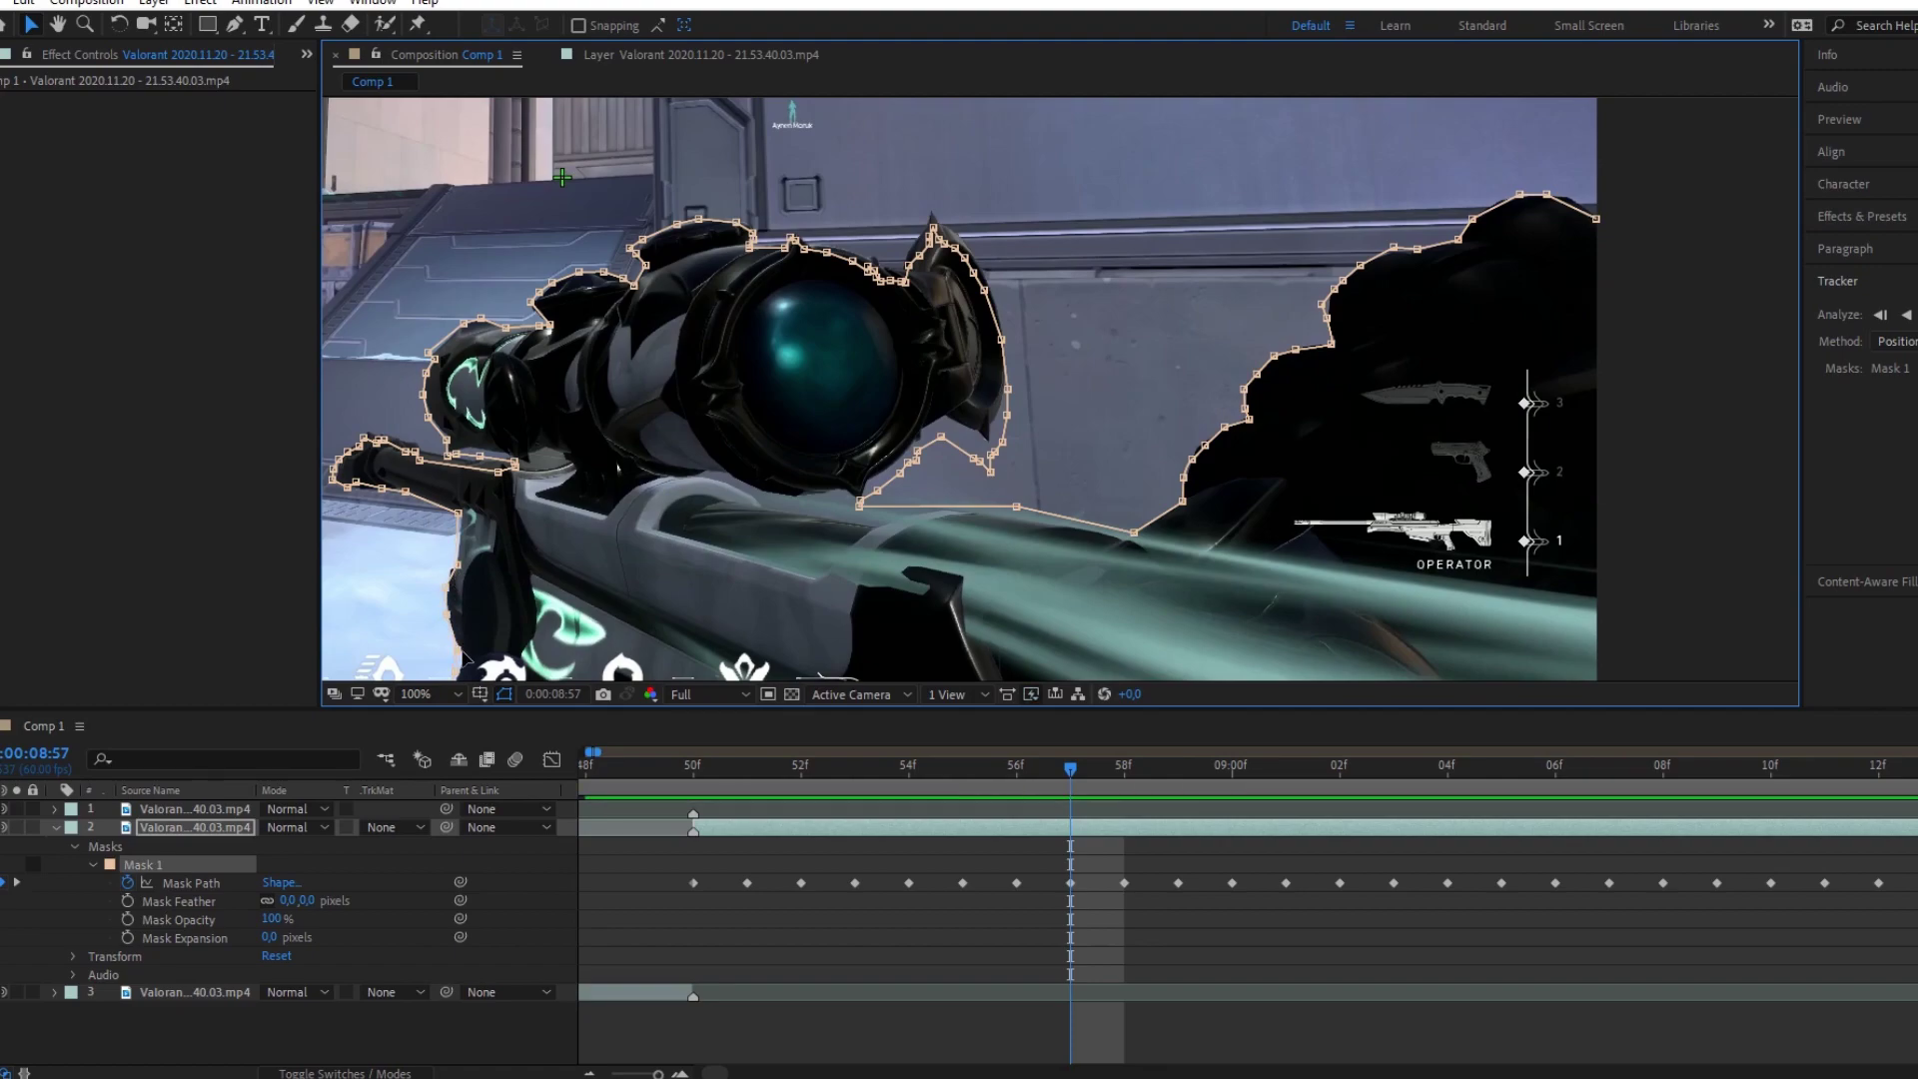
scroll(451, 583, "down", 1)
scroll(451, 582, "down", 1)
Step: Paste the corrected outline onto frame 58 and adjust its right-side points
left_click(1075, 879)
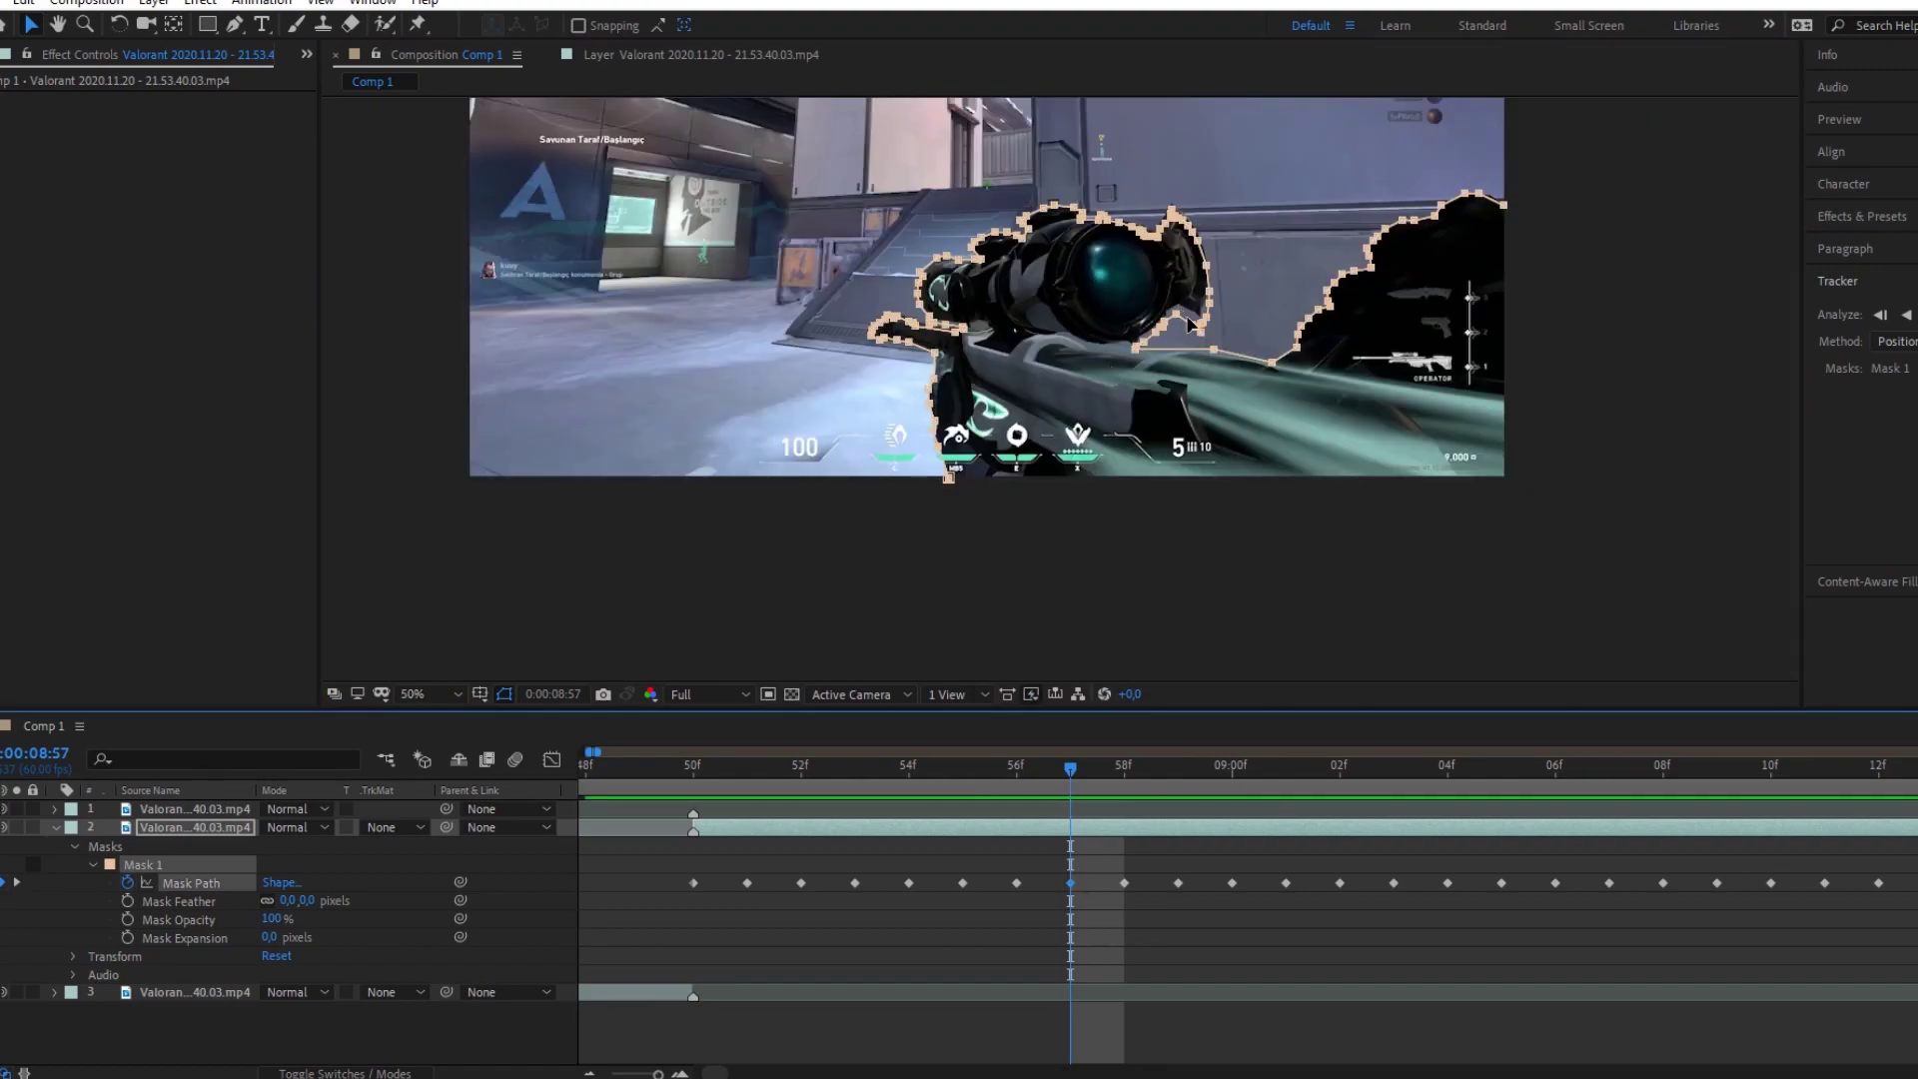
key("Page_Down")
key("ctrl+v")
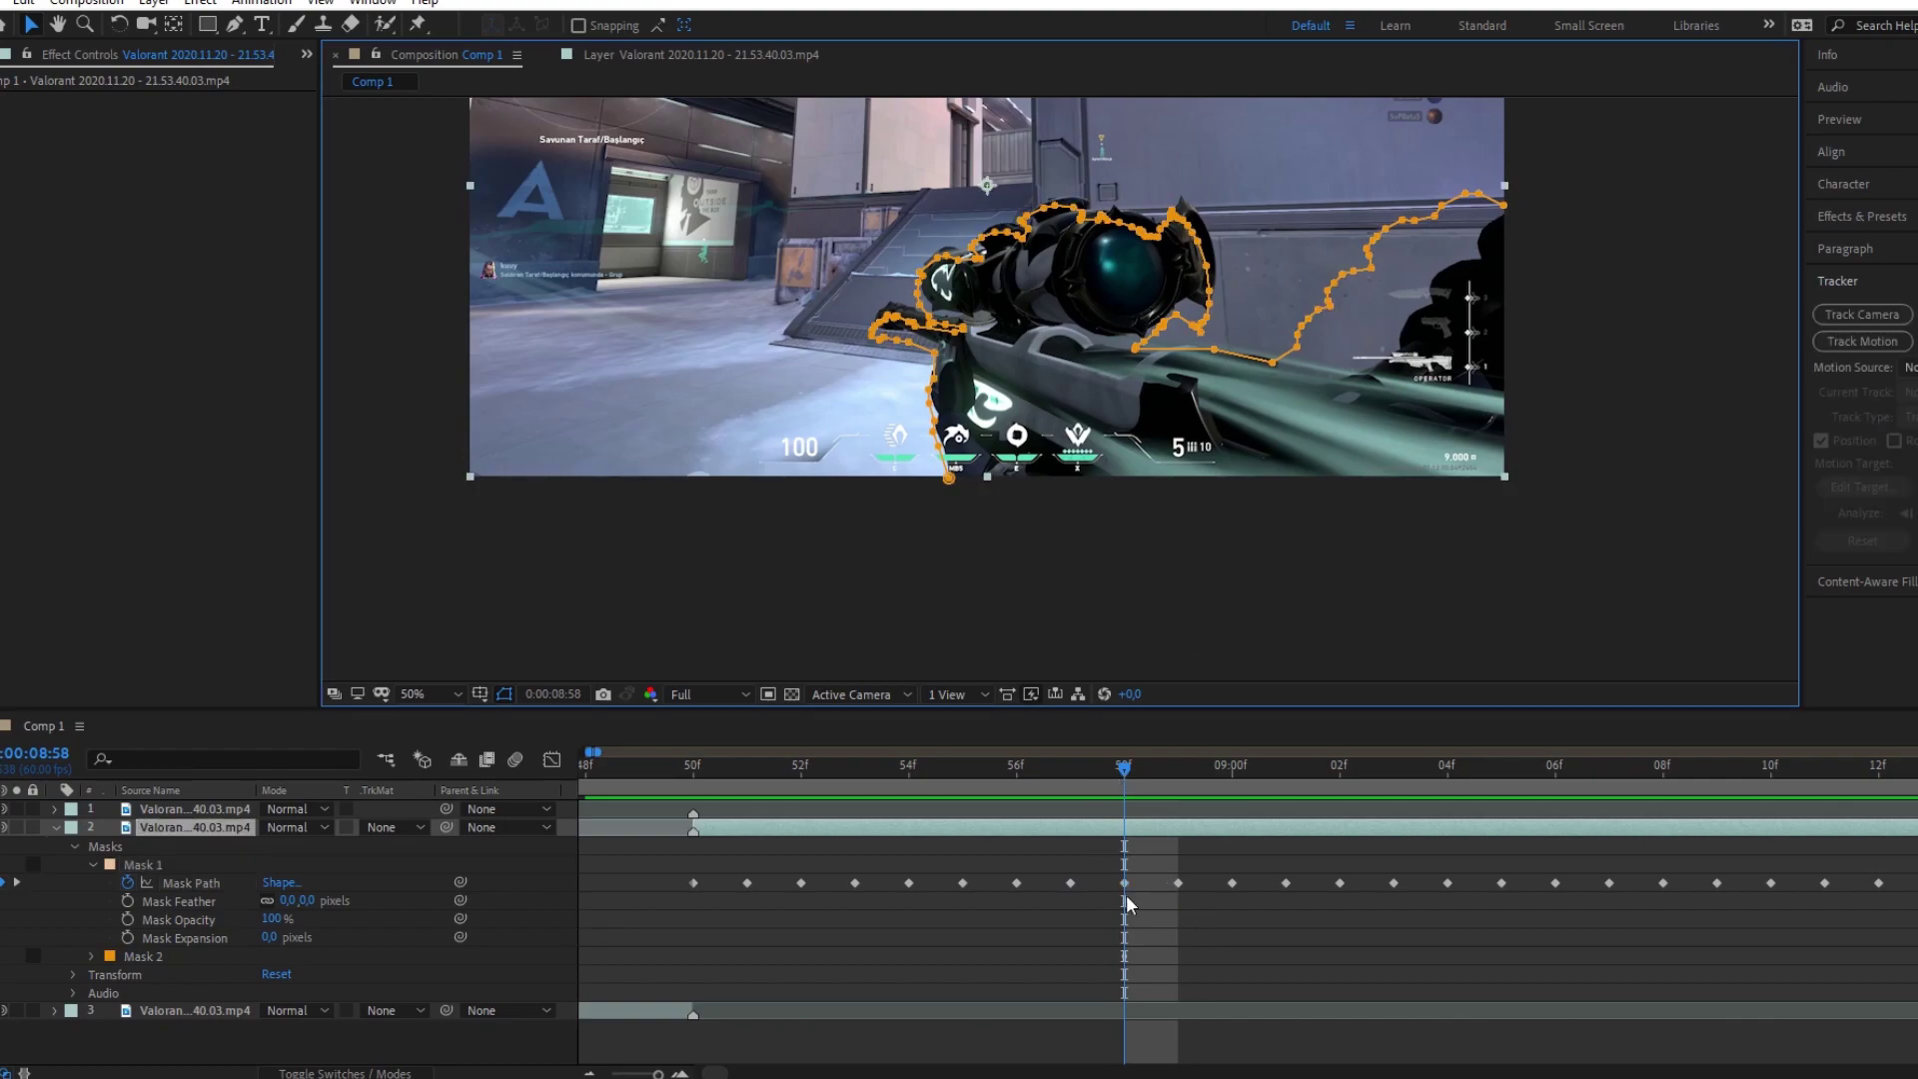
left_click_drag(1289, 344, 1361, 378)
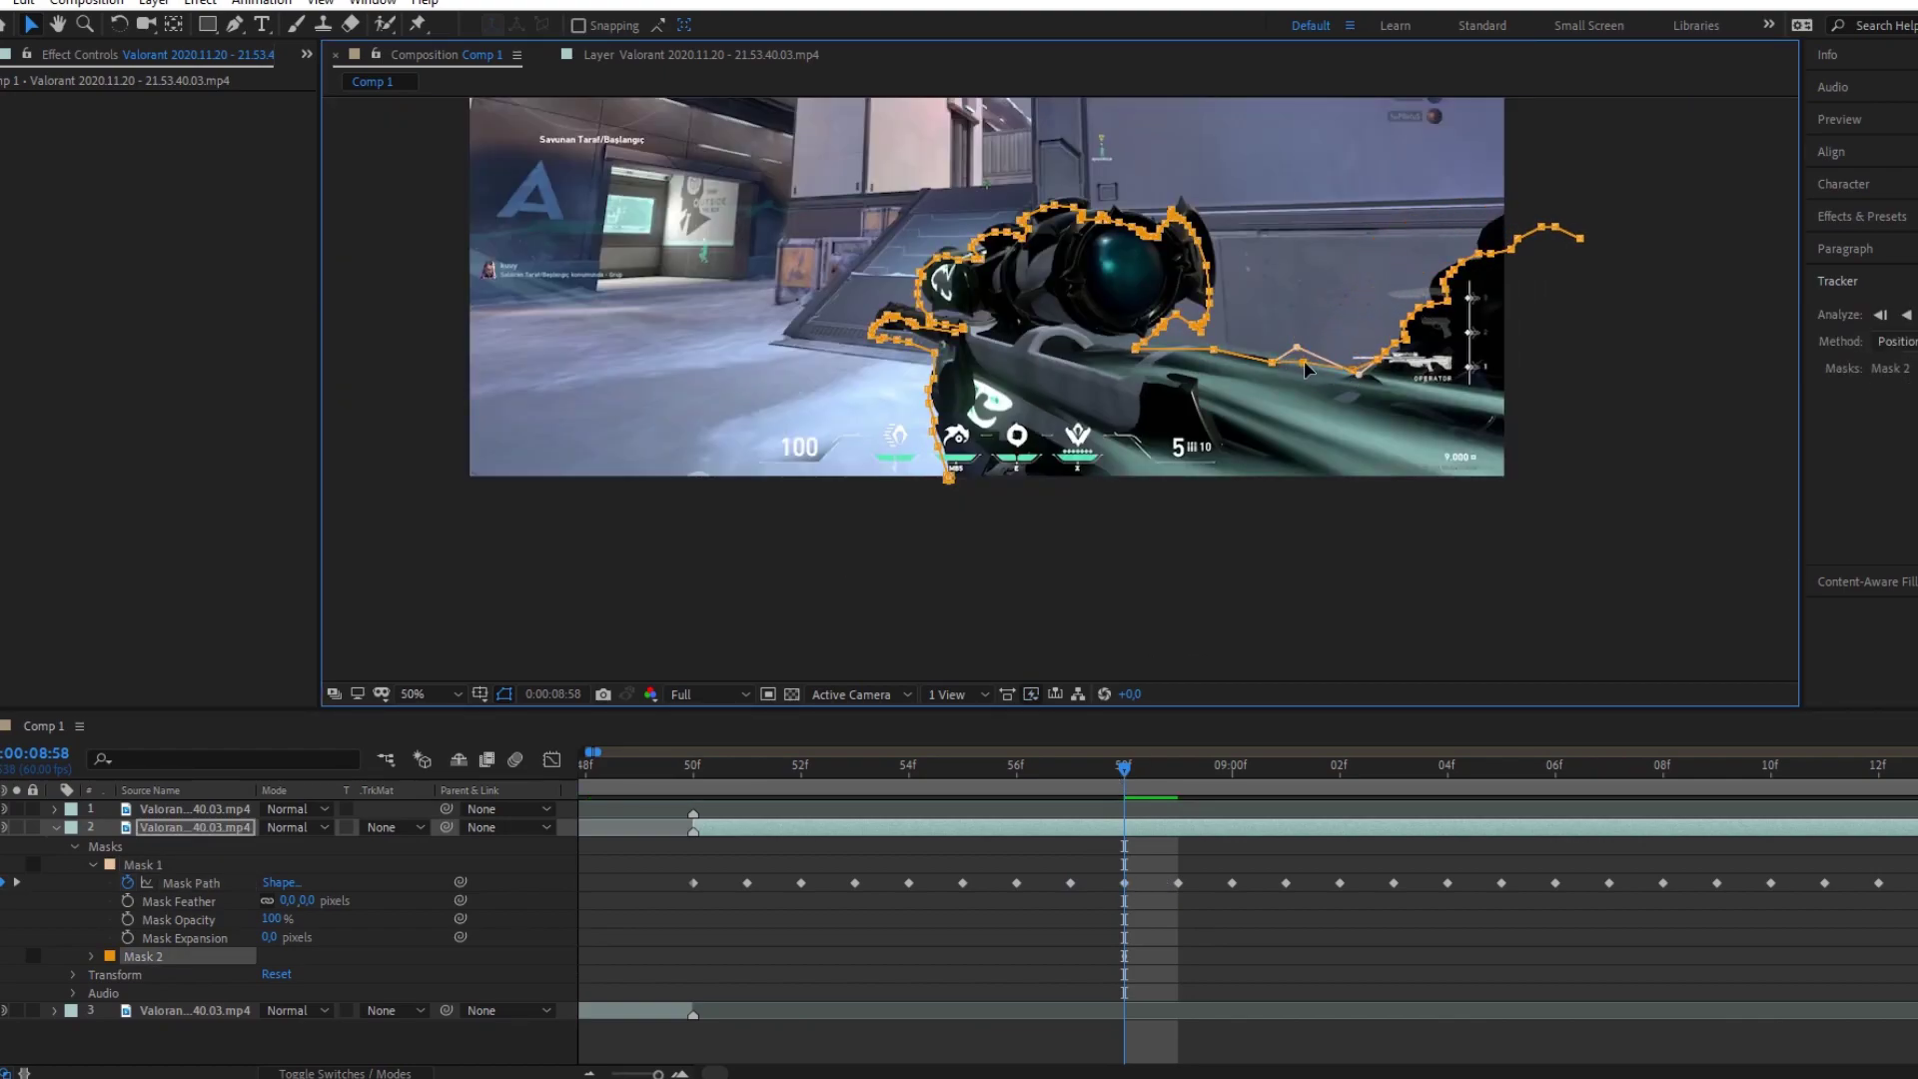
left_click_drag(1514, 240, 1495, 218)
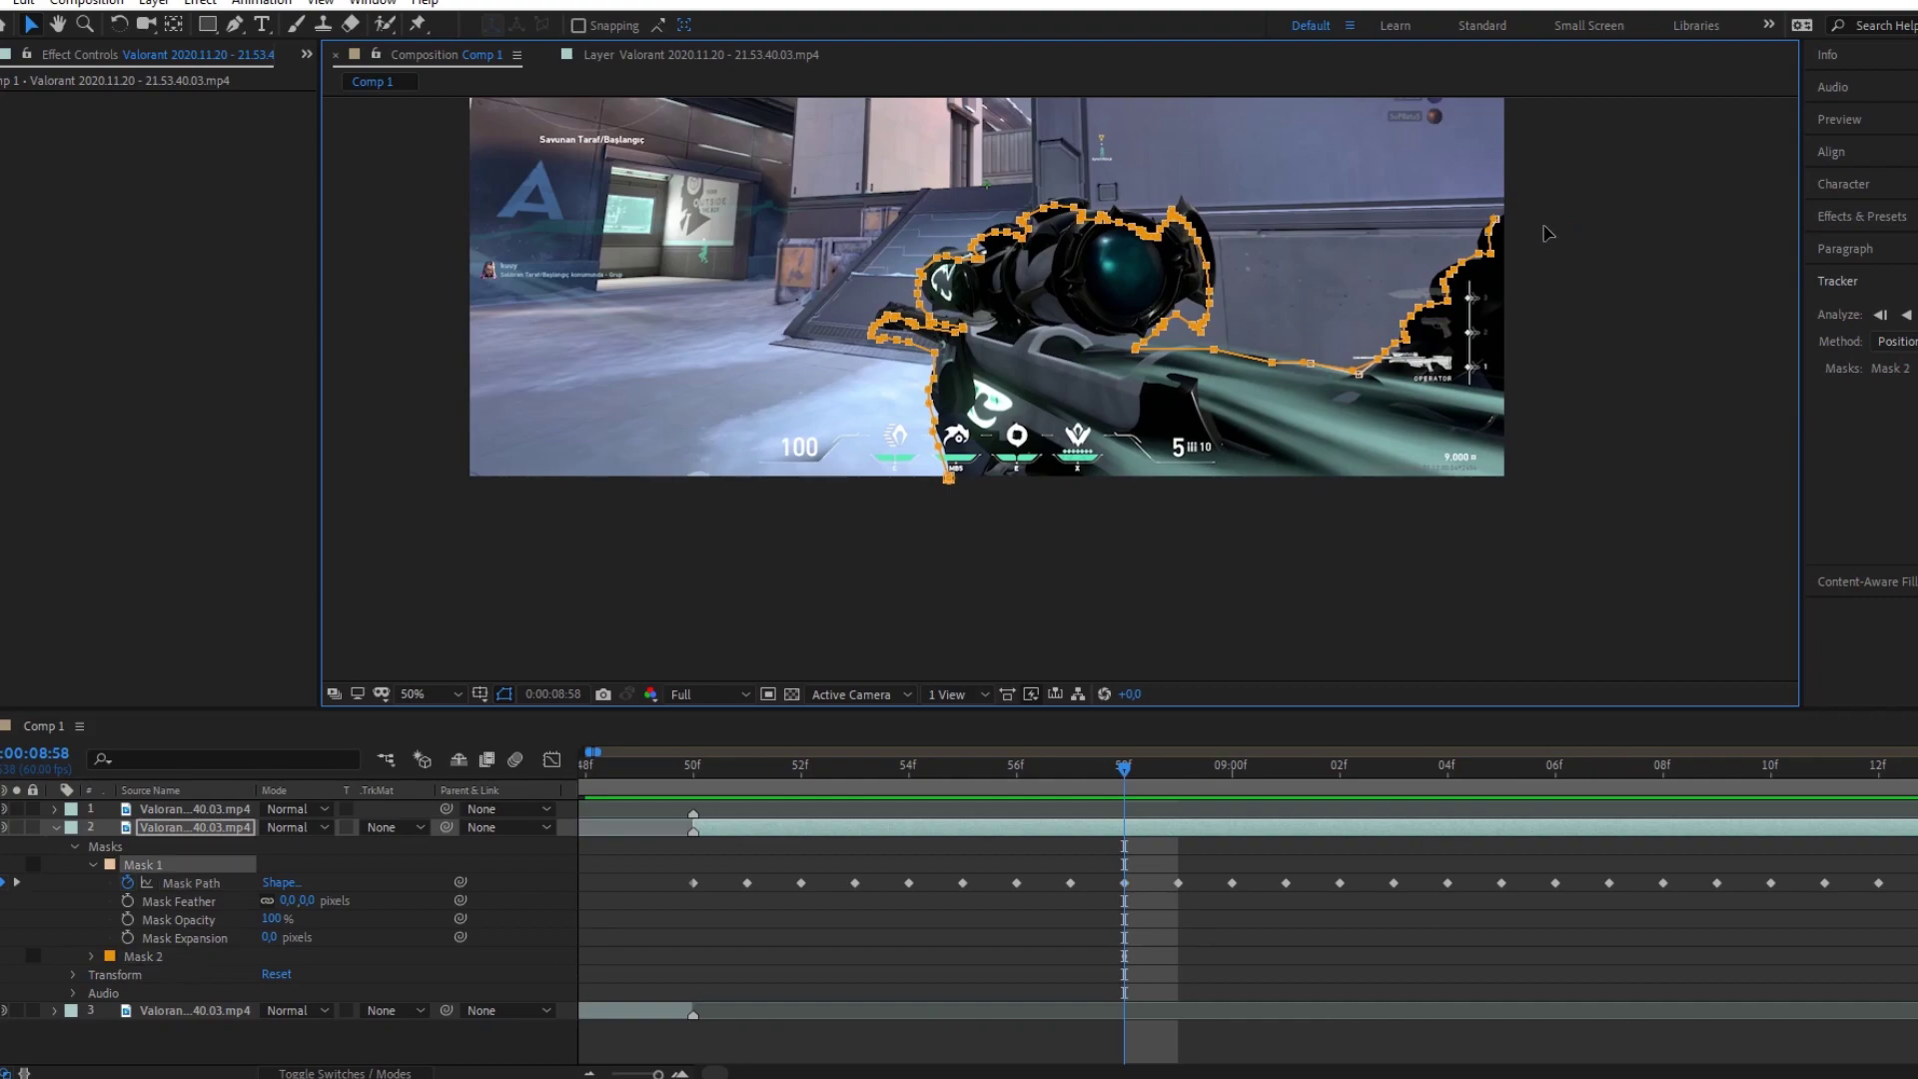
Step: Select the accidental Mask 2 and delete it
key("slash")
left_click(844, 265, "shift")
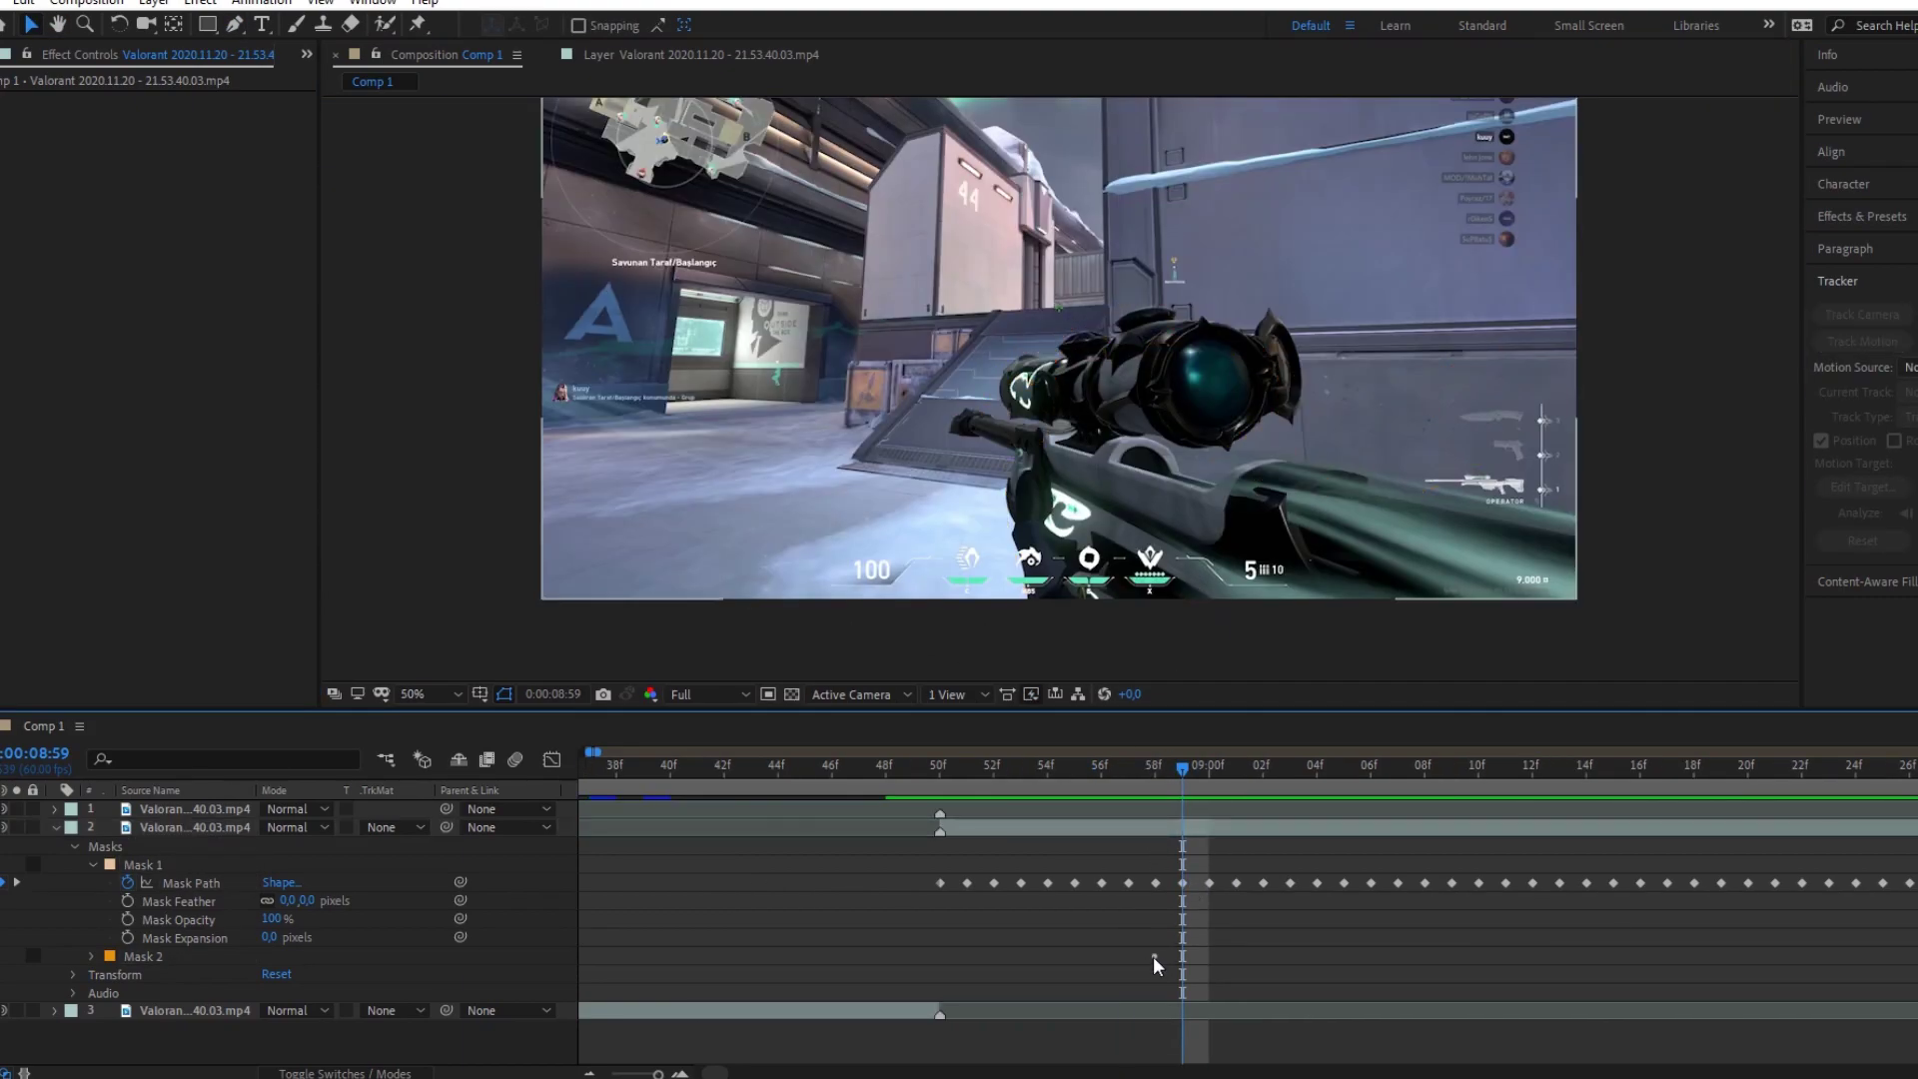
left_click(143, 956)
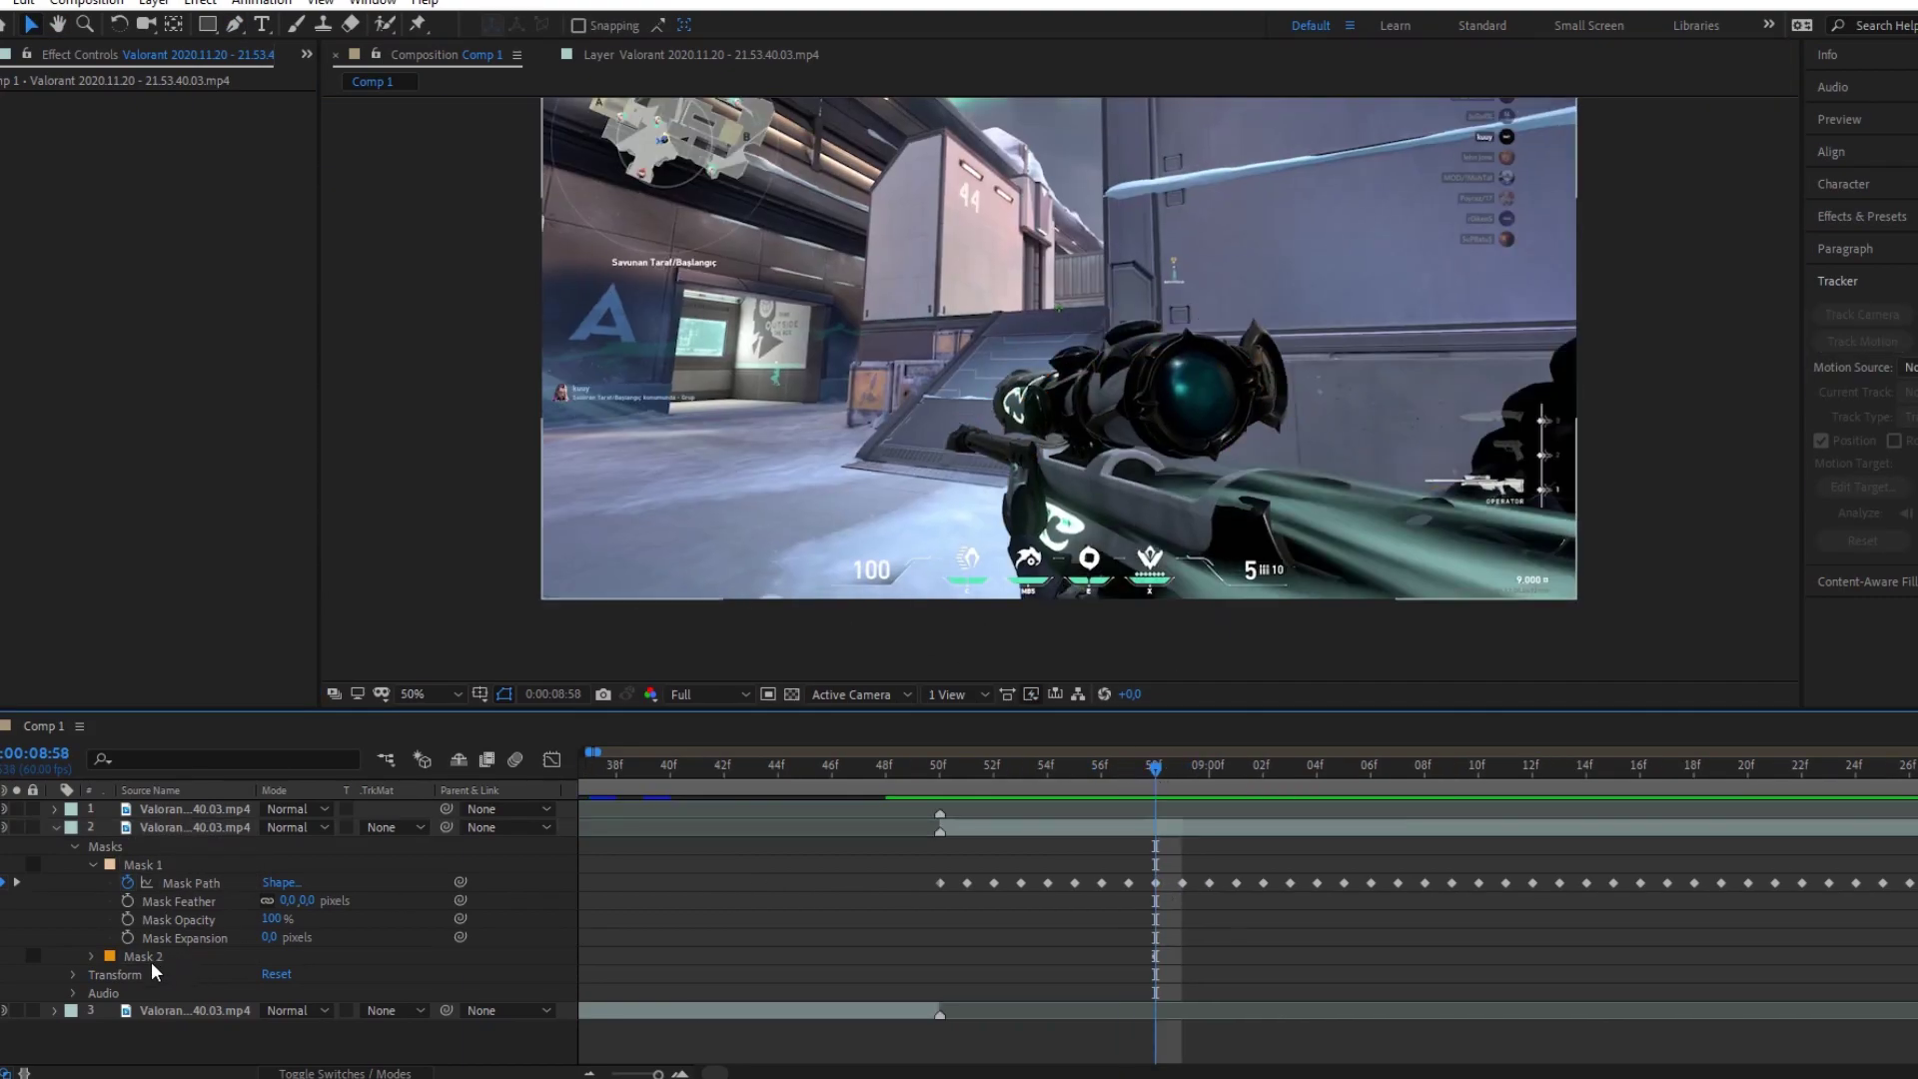
key("Delete")
left_click(143, 864)
Step: Refit Mask 1's right-side points around the scope and its lower edge, then review
mouse_move(1592, 284)
left_mouse_down()
mouse_move(1447, 500)
mouse_move(1601, 560)
left_mouse_up()
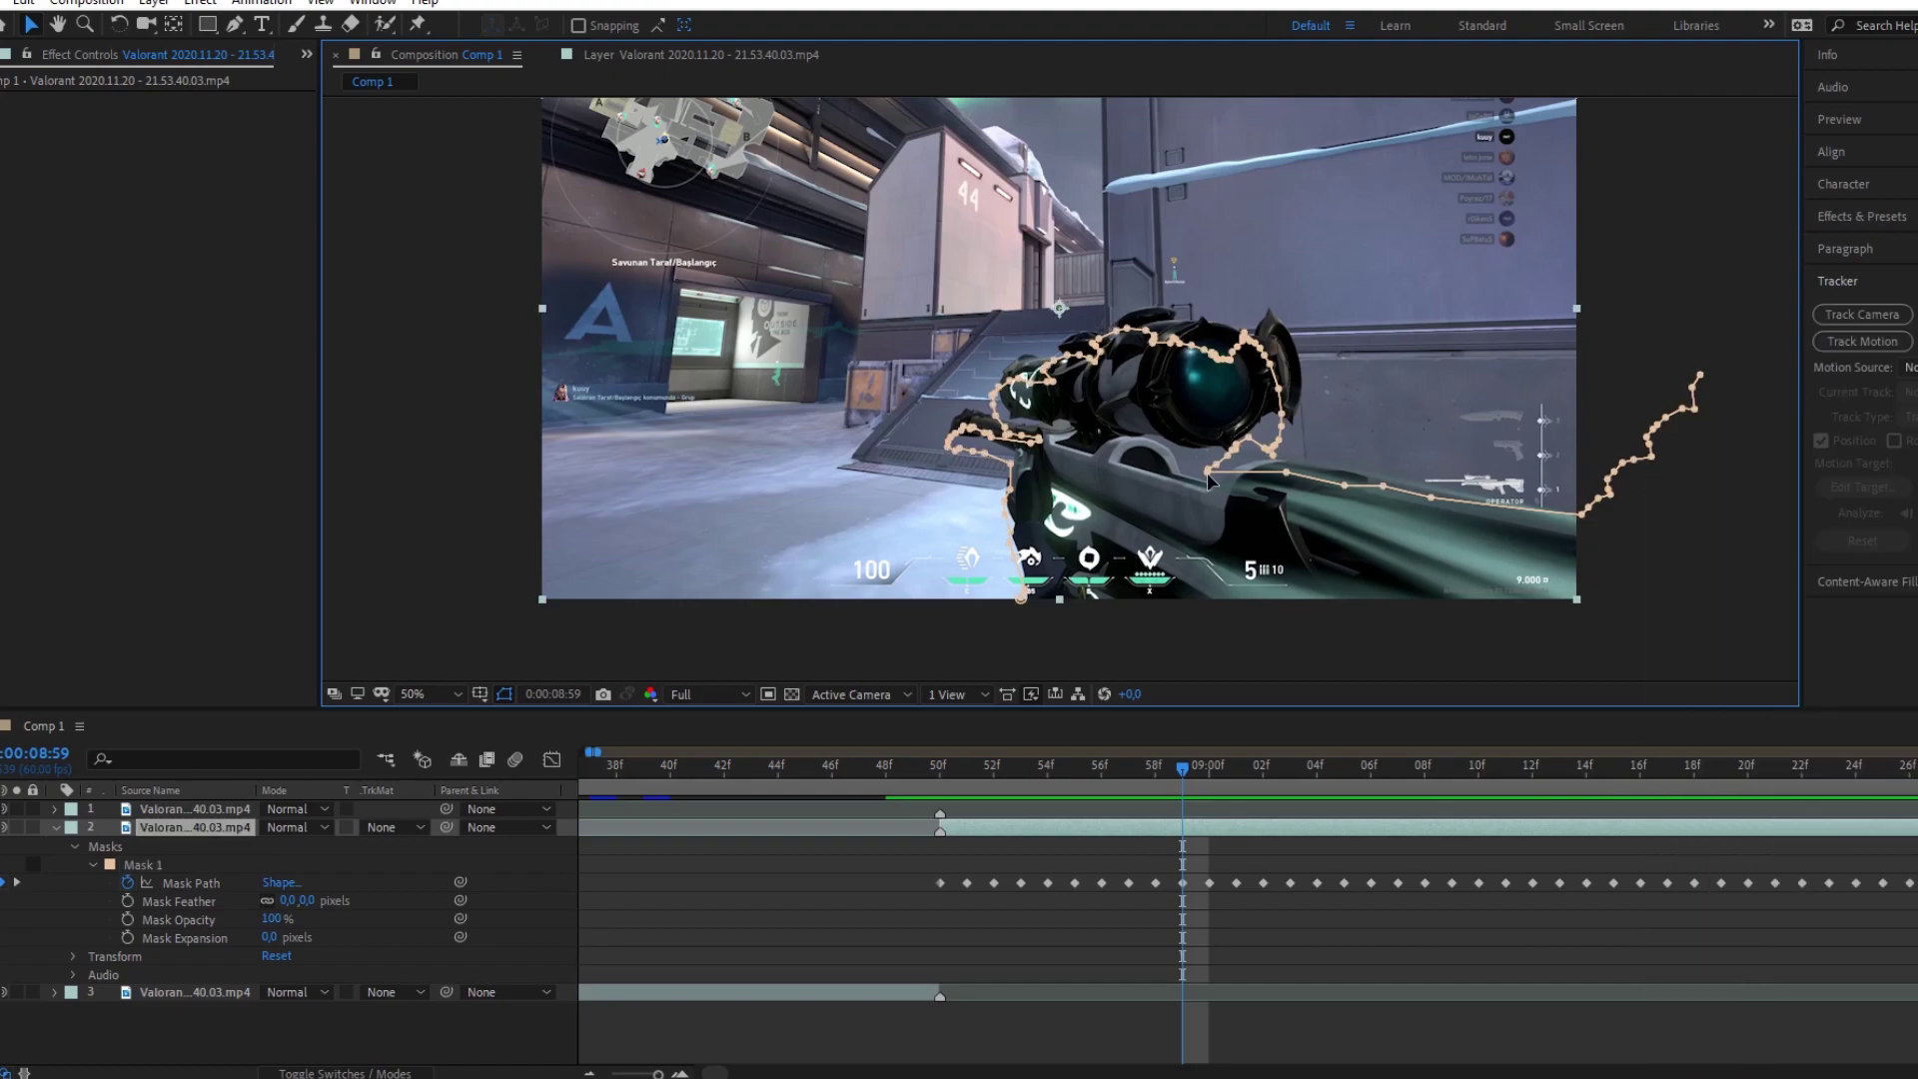
left_click_drag(1207, 472, 1179, 470)
scroll(1261, 430, "up", 2)
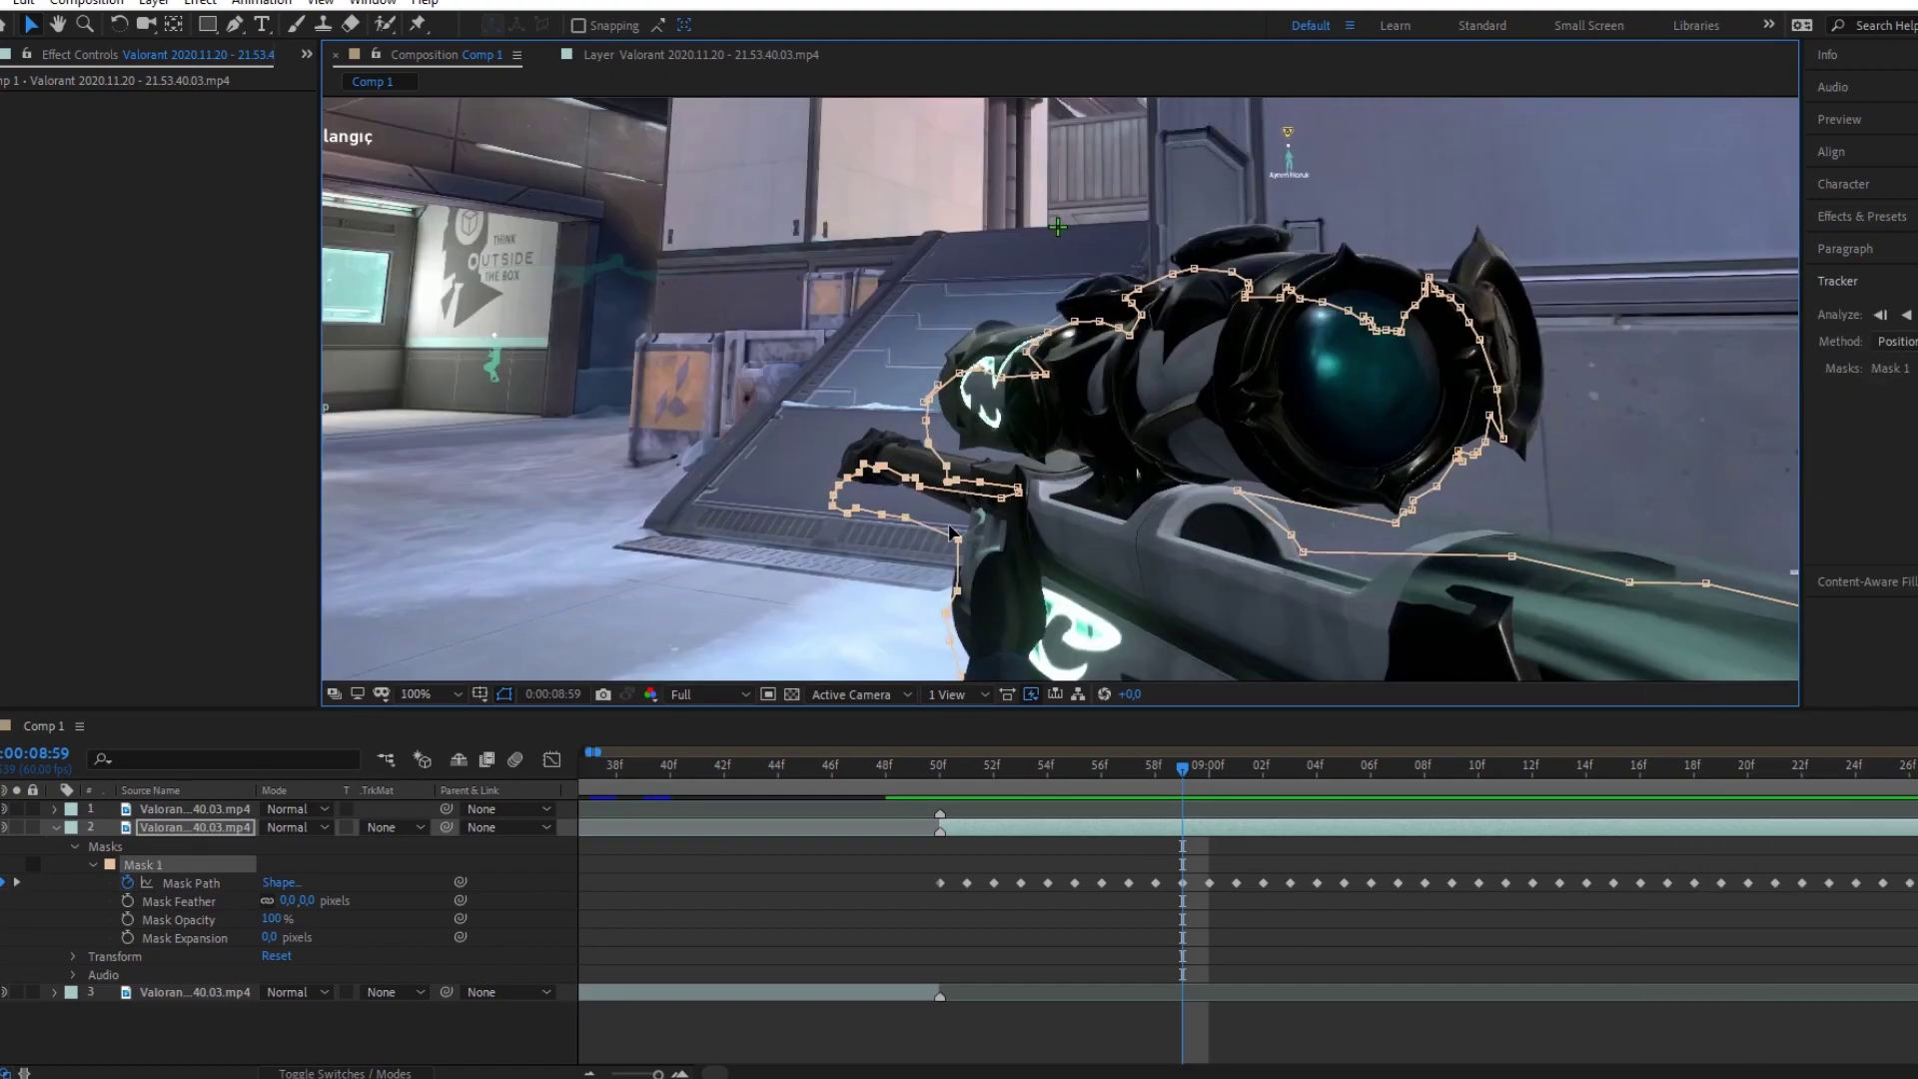
scroll(1423, 400, "down", 2)
scroll(1365, 468, "up", 2)
left_click_drag(1384, 414, 1417, 375)
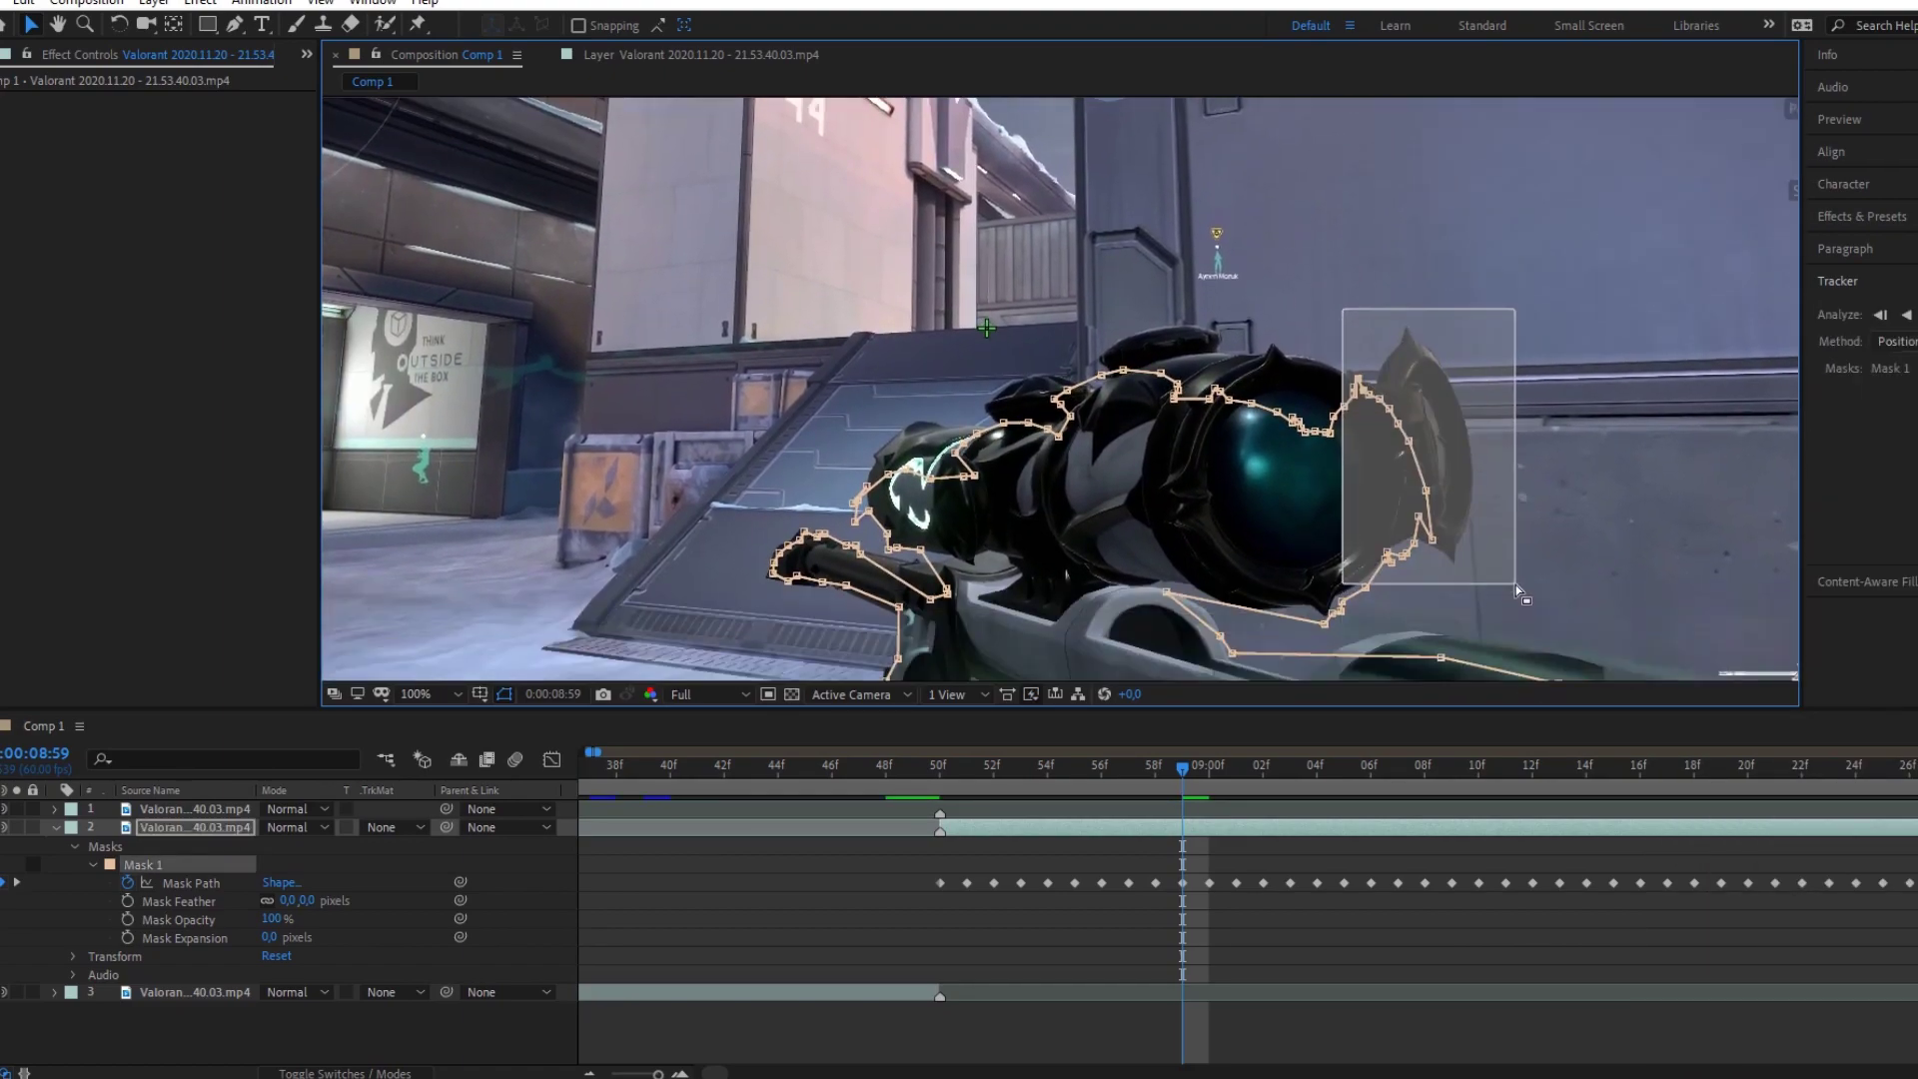
left_click_drag(1519, 308, 1344, 584)
mouse_move(1399, 400)
left_mouse_down()
mouse_move(1359, 474)
mouse_move(1199, 414)
left_mouse_up()
left_click(780, 412)
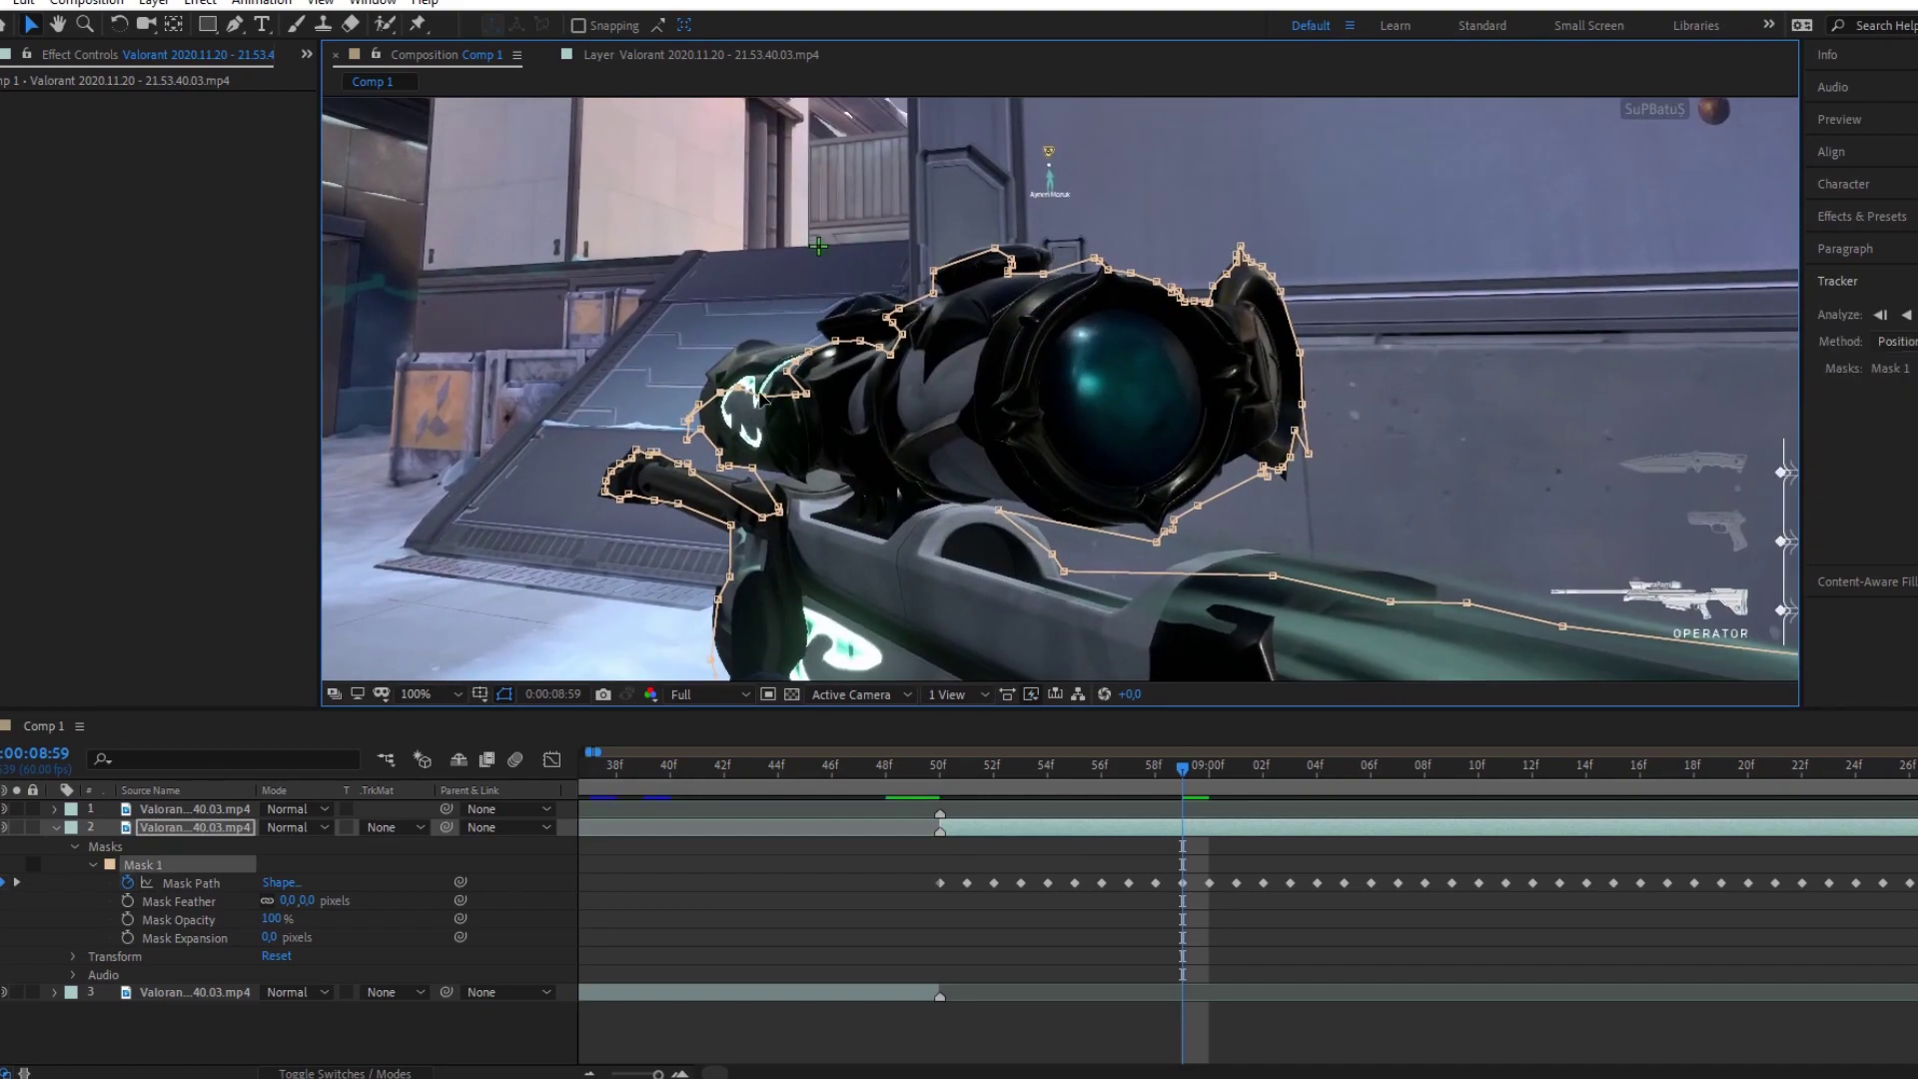
scroll(727, 478, "down", 2)
scroll(739, 470, "down", 2)
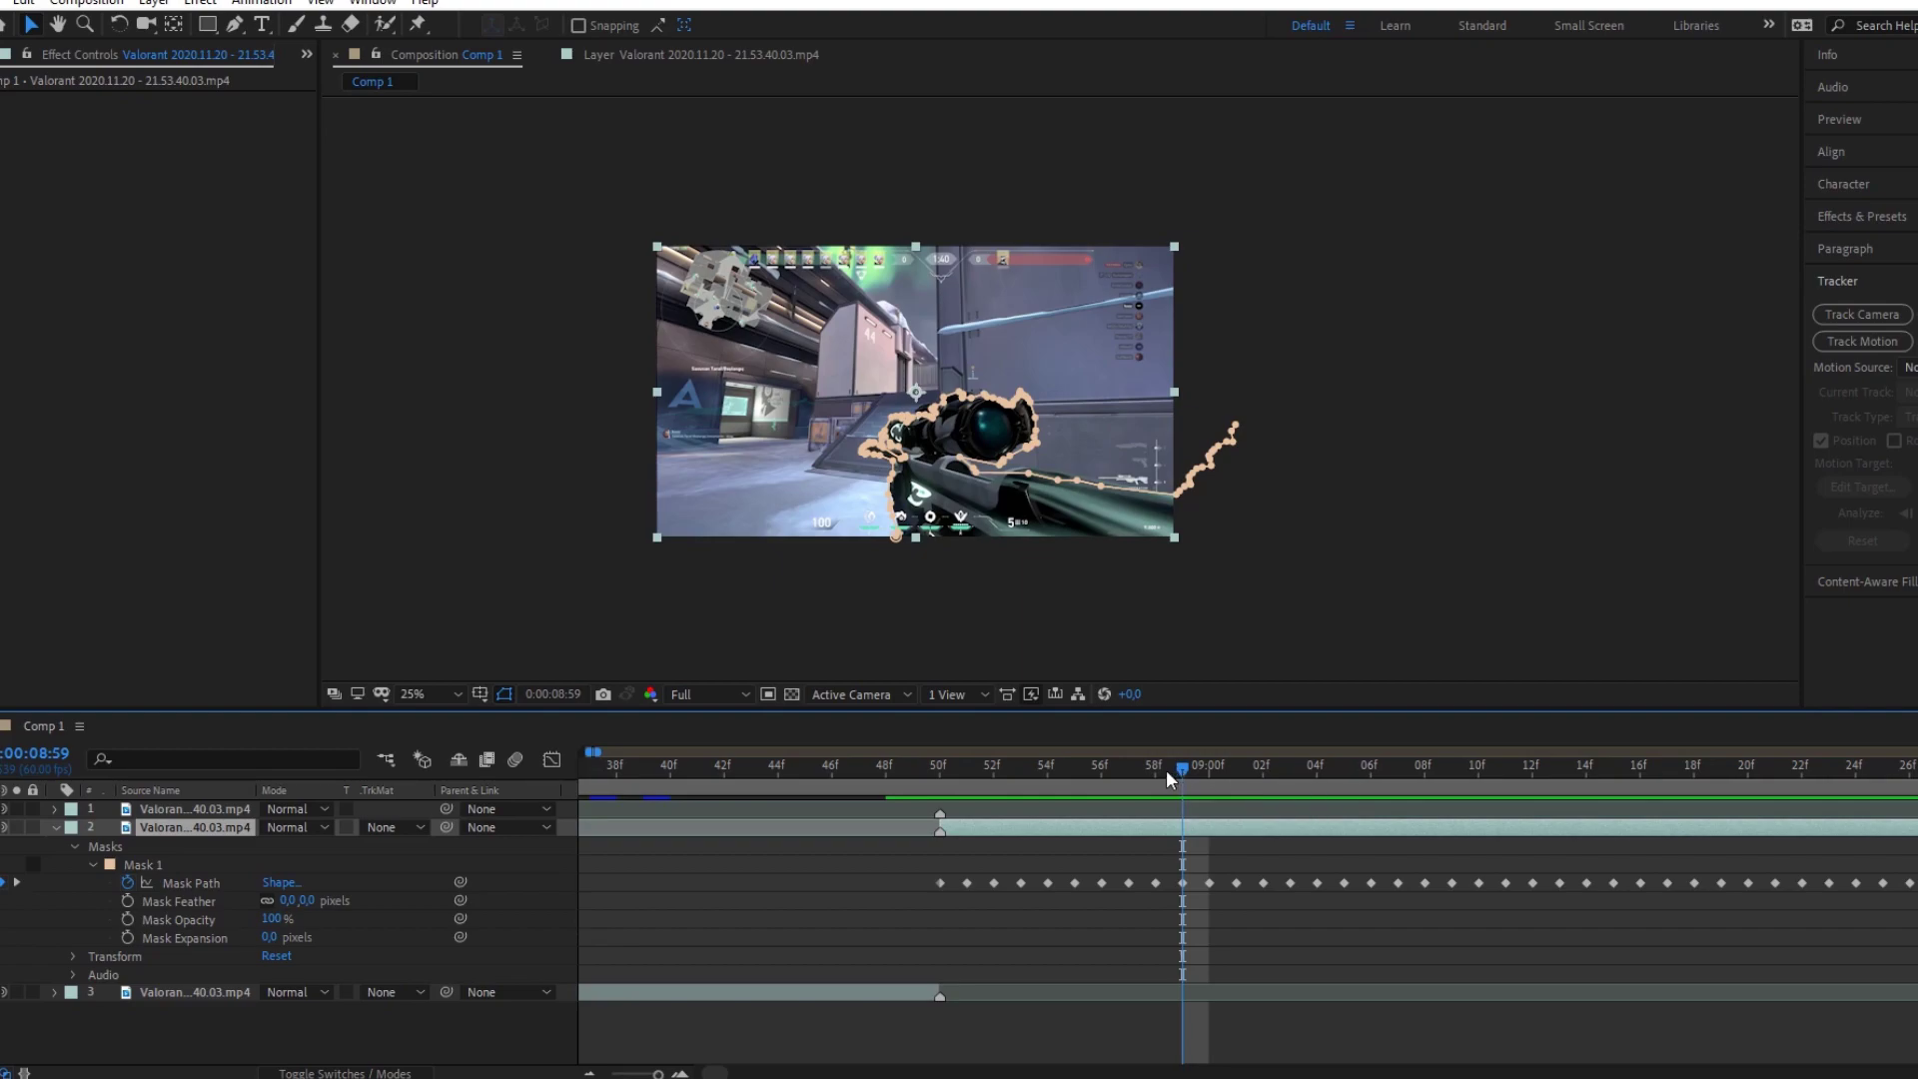
Step: Delete every Mask 1 Path keyframe after frame 59, then scrub back over the corrected frames
scroll(1177, 878, "down", 2)
left_click(1181, 903)
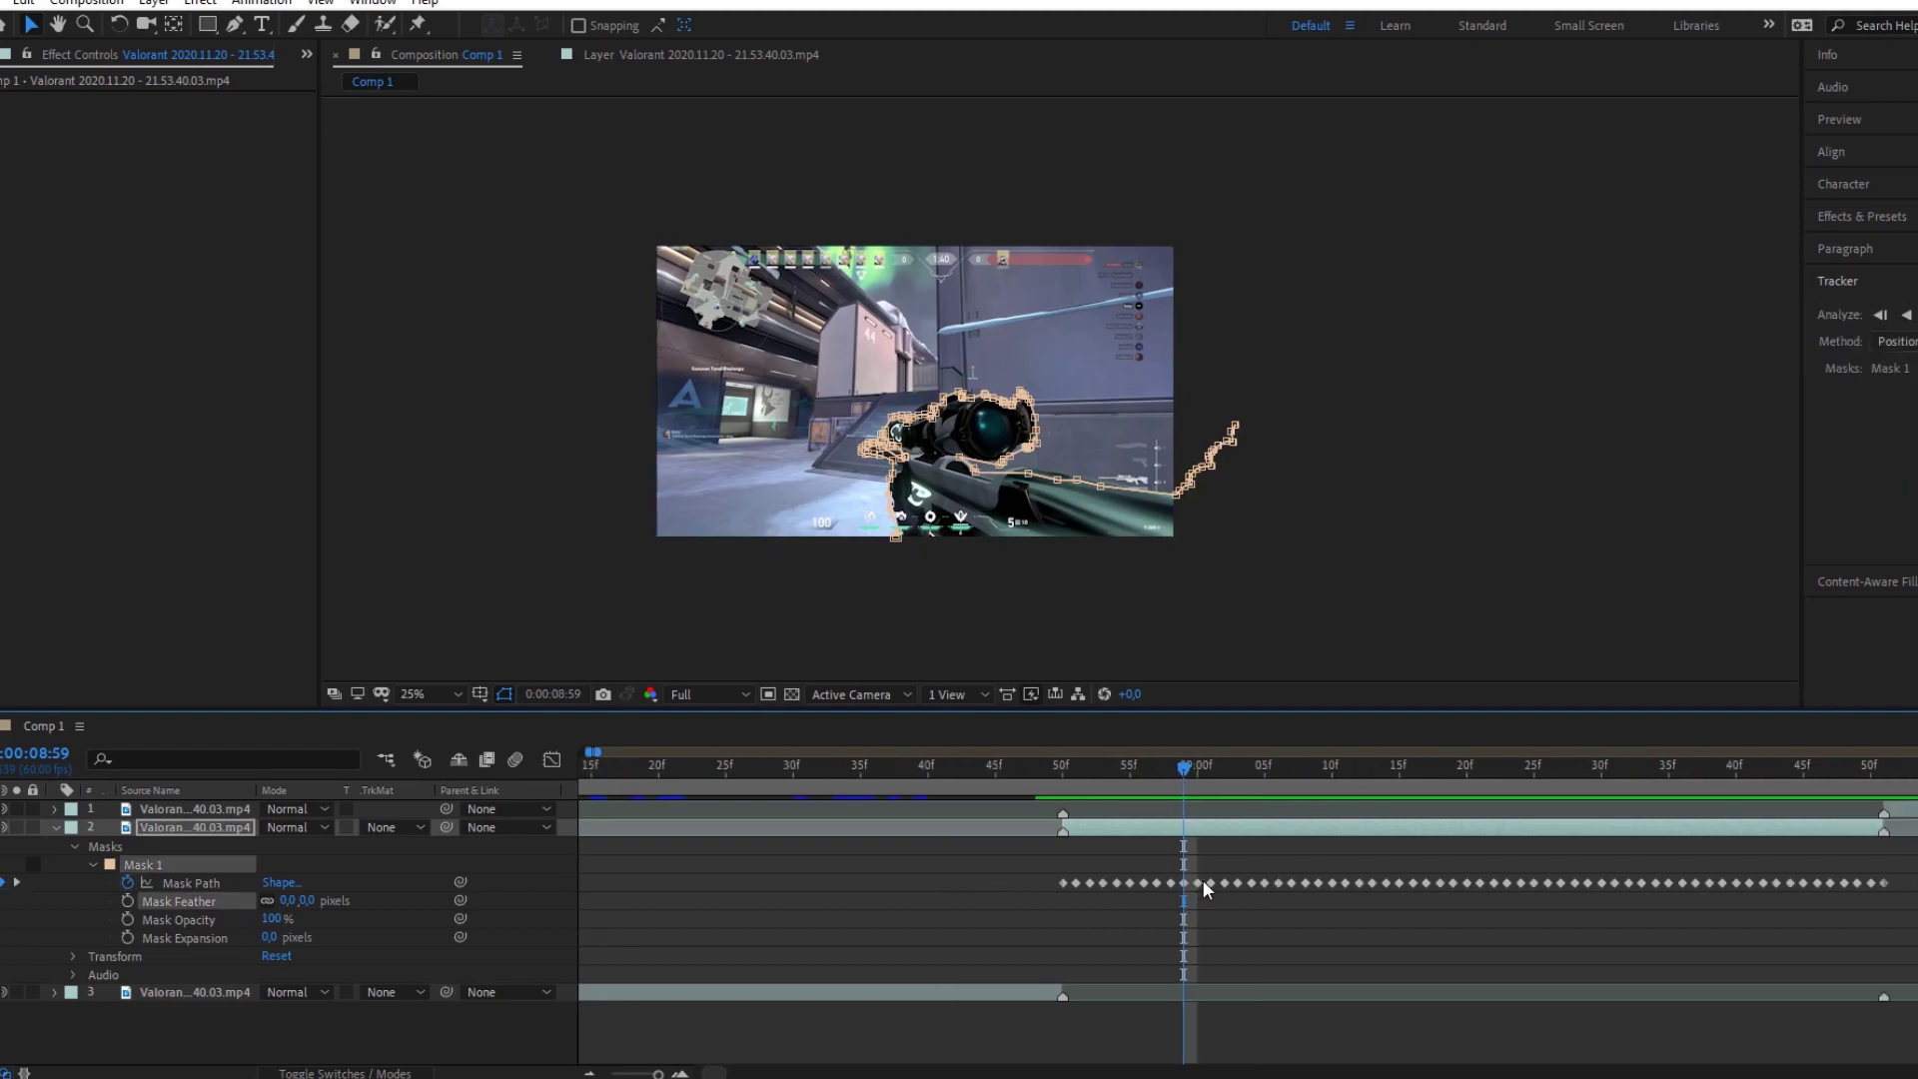
left_click_drag(1178, 859, 1901, 903)
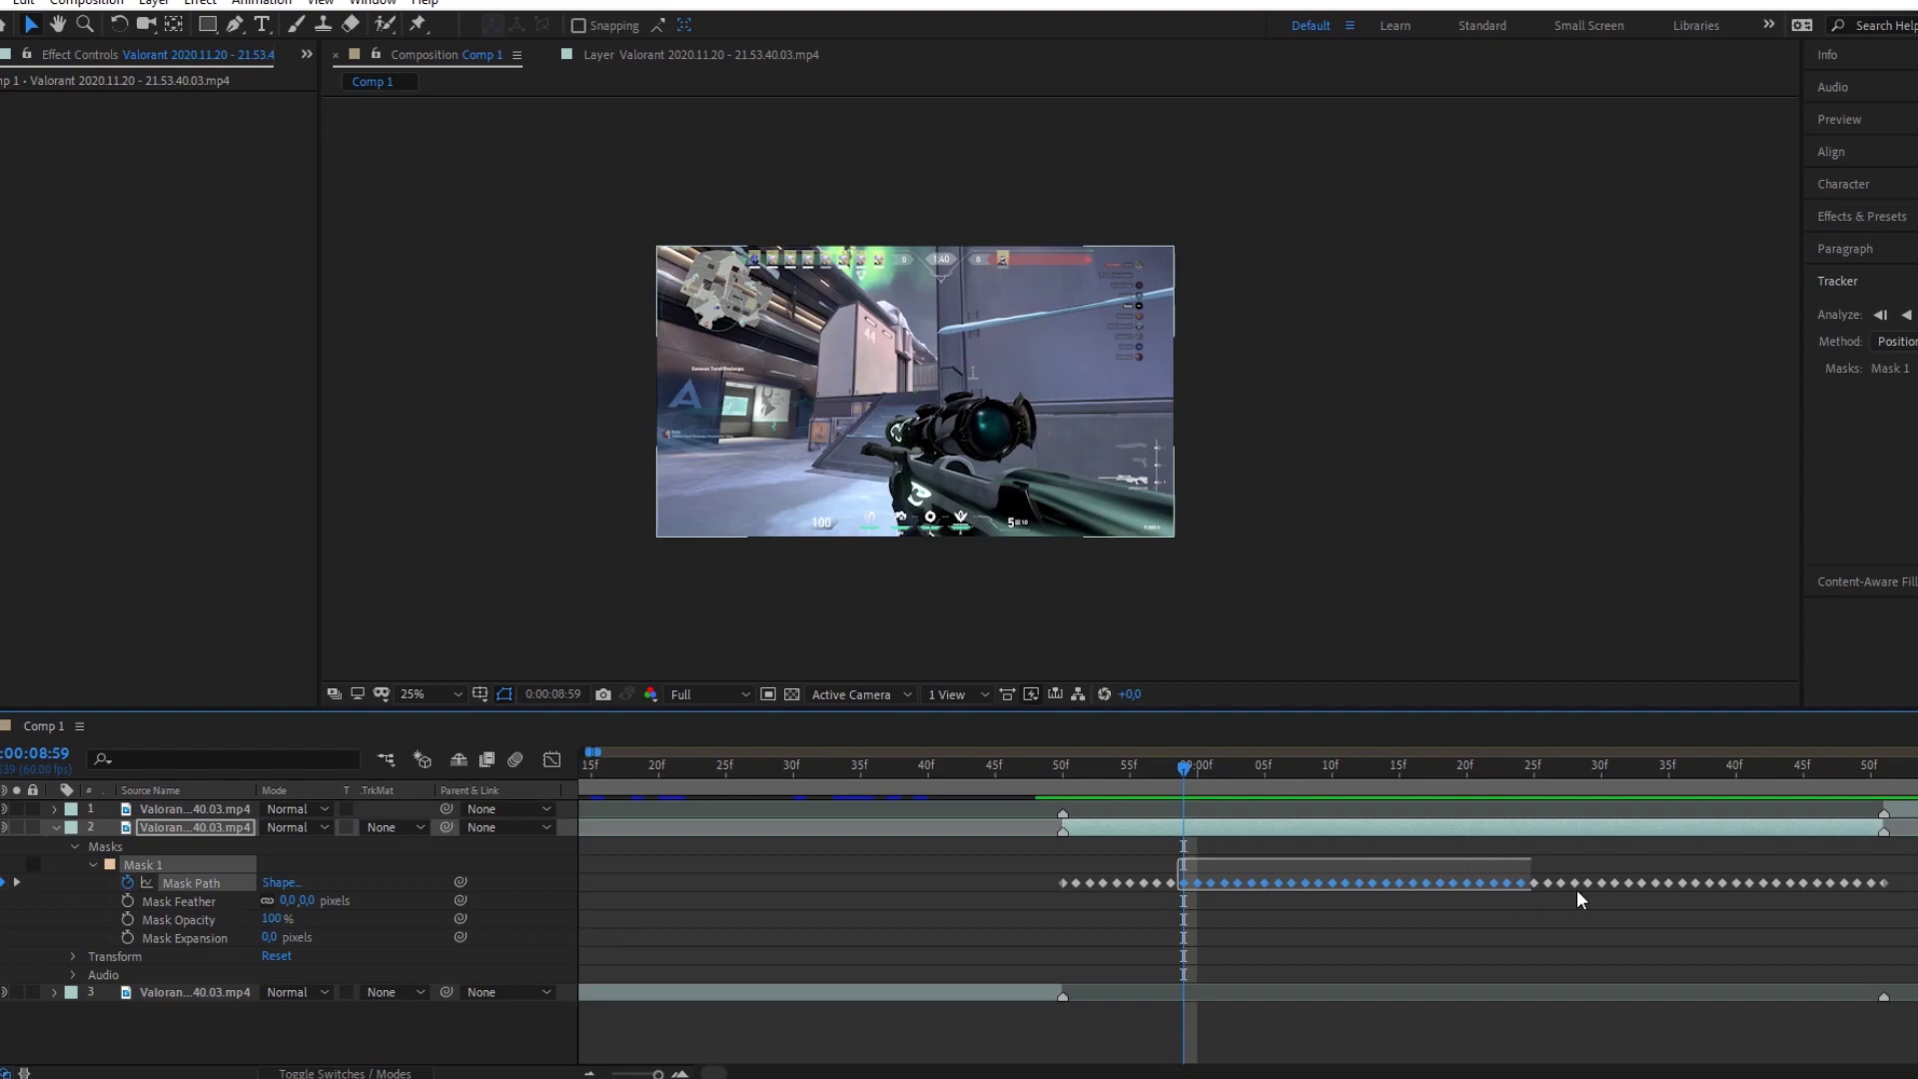
key("Delete")
key("Return")
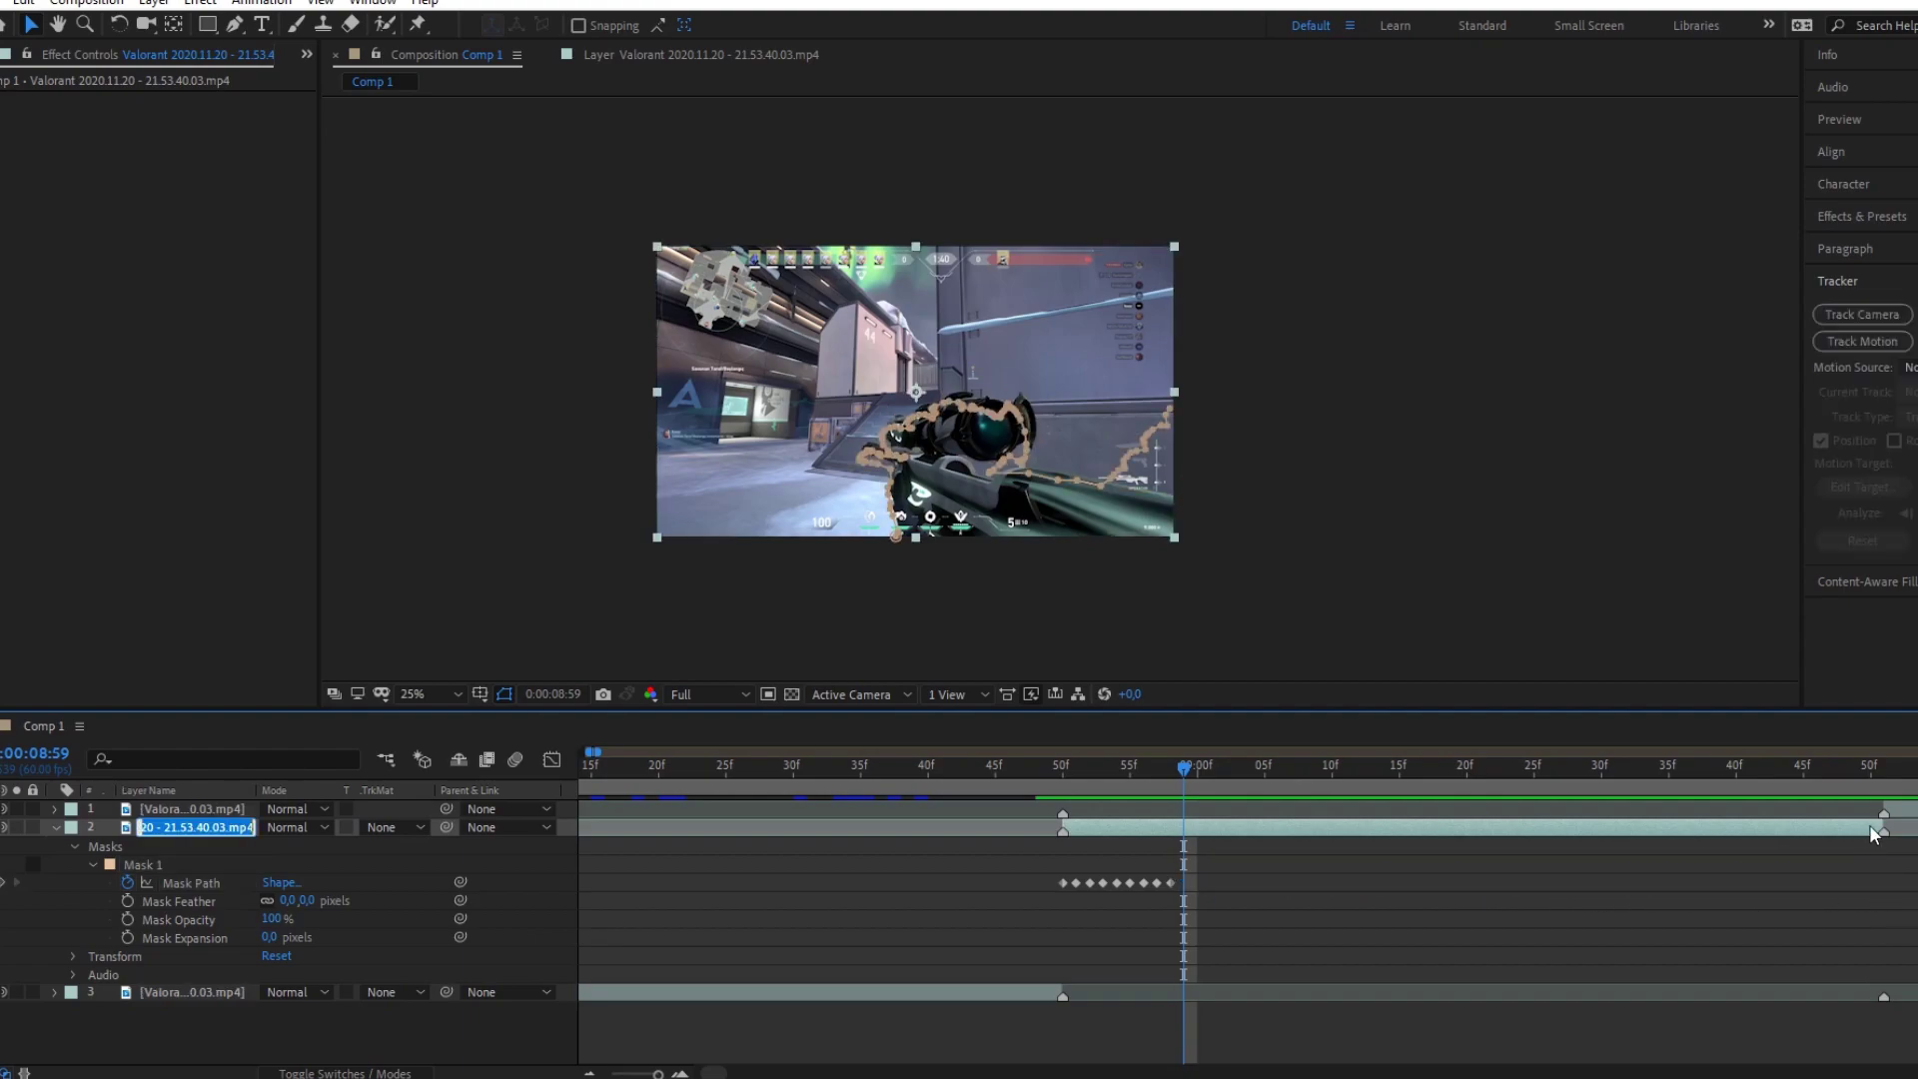
mouse_move(1158, 771)
left_mouse_down()
mouse_move(1149, 795)
mouse_move(1277, 807)
mouse_move(1151, 812)
left_mouse_up()
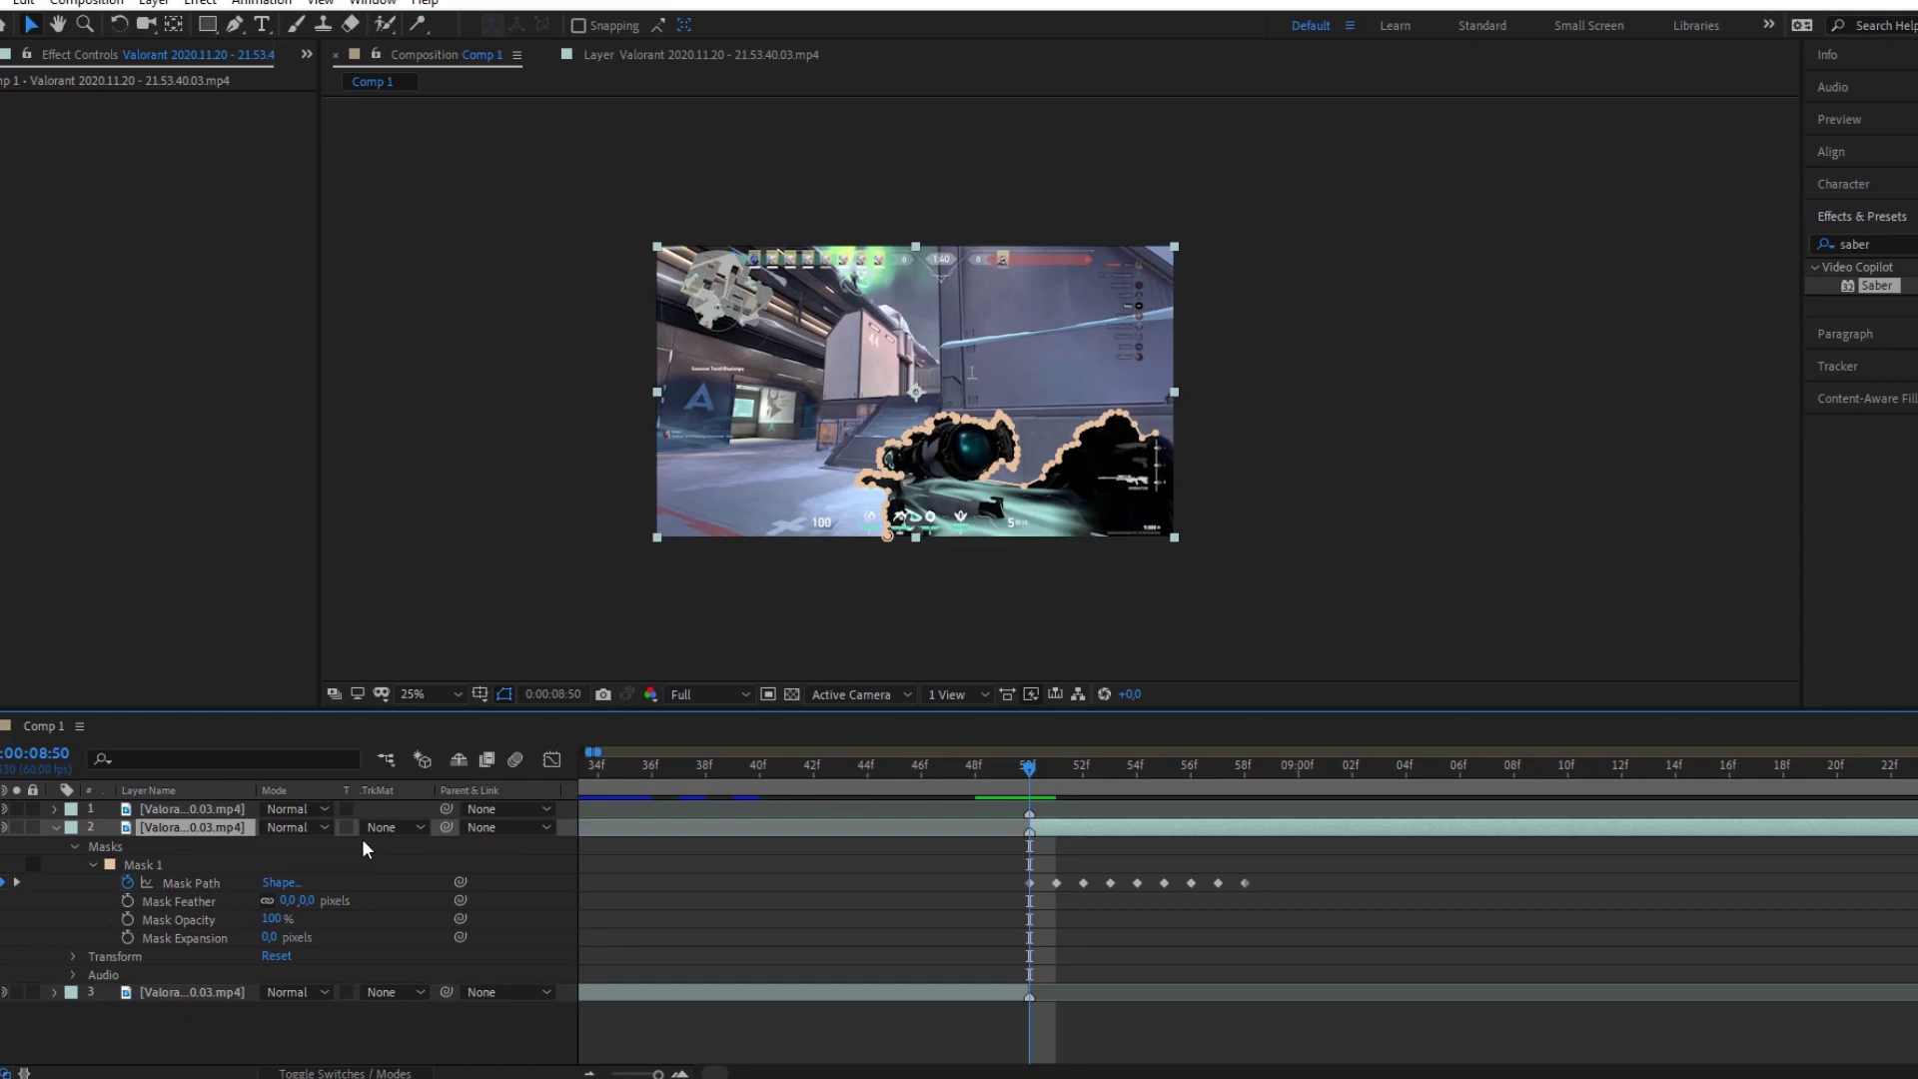
Step: Duplicate the masked footage layer and delete the old mask from the new layer 2
key("ctrl+d")
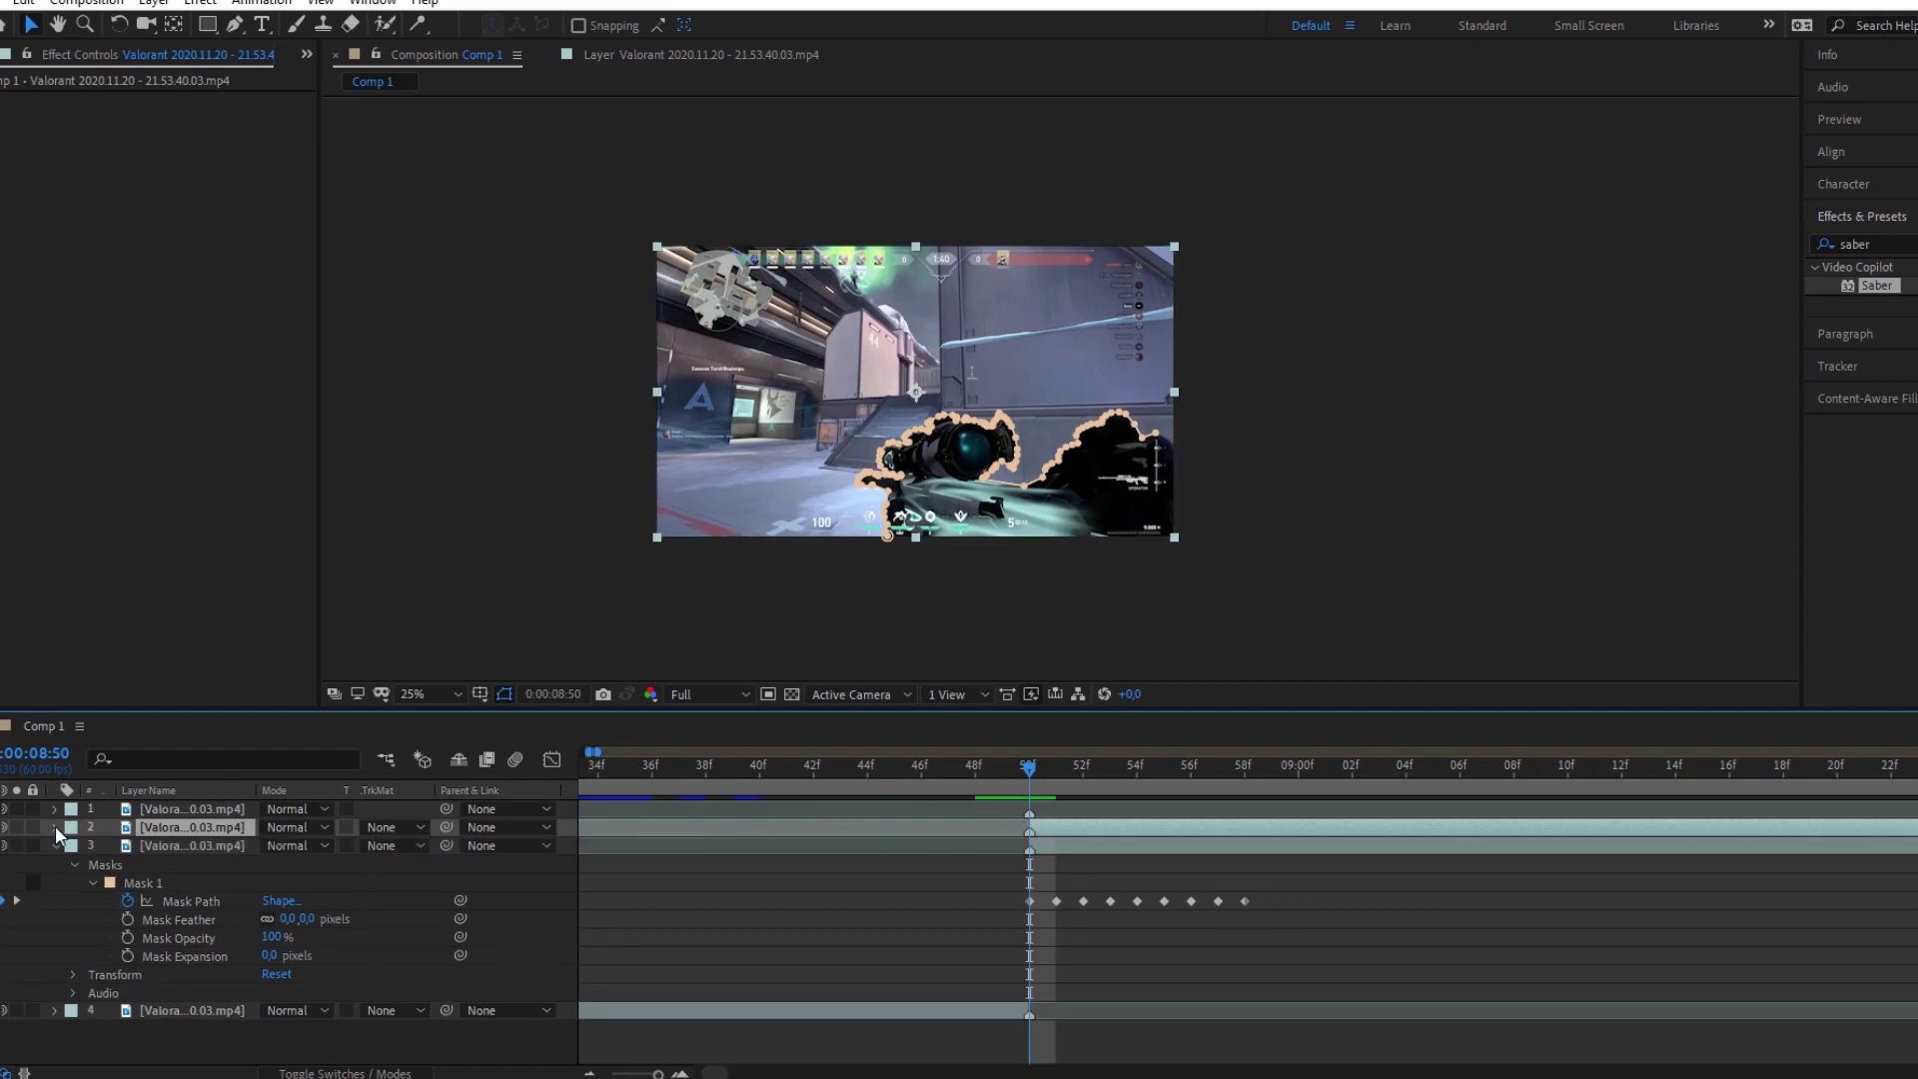
left_click(56, 826)
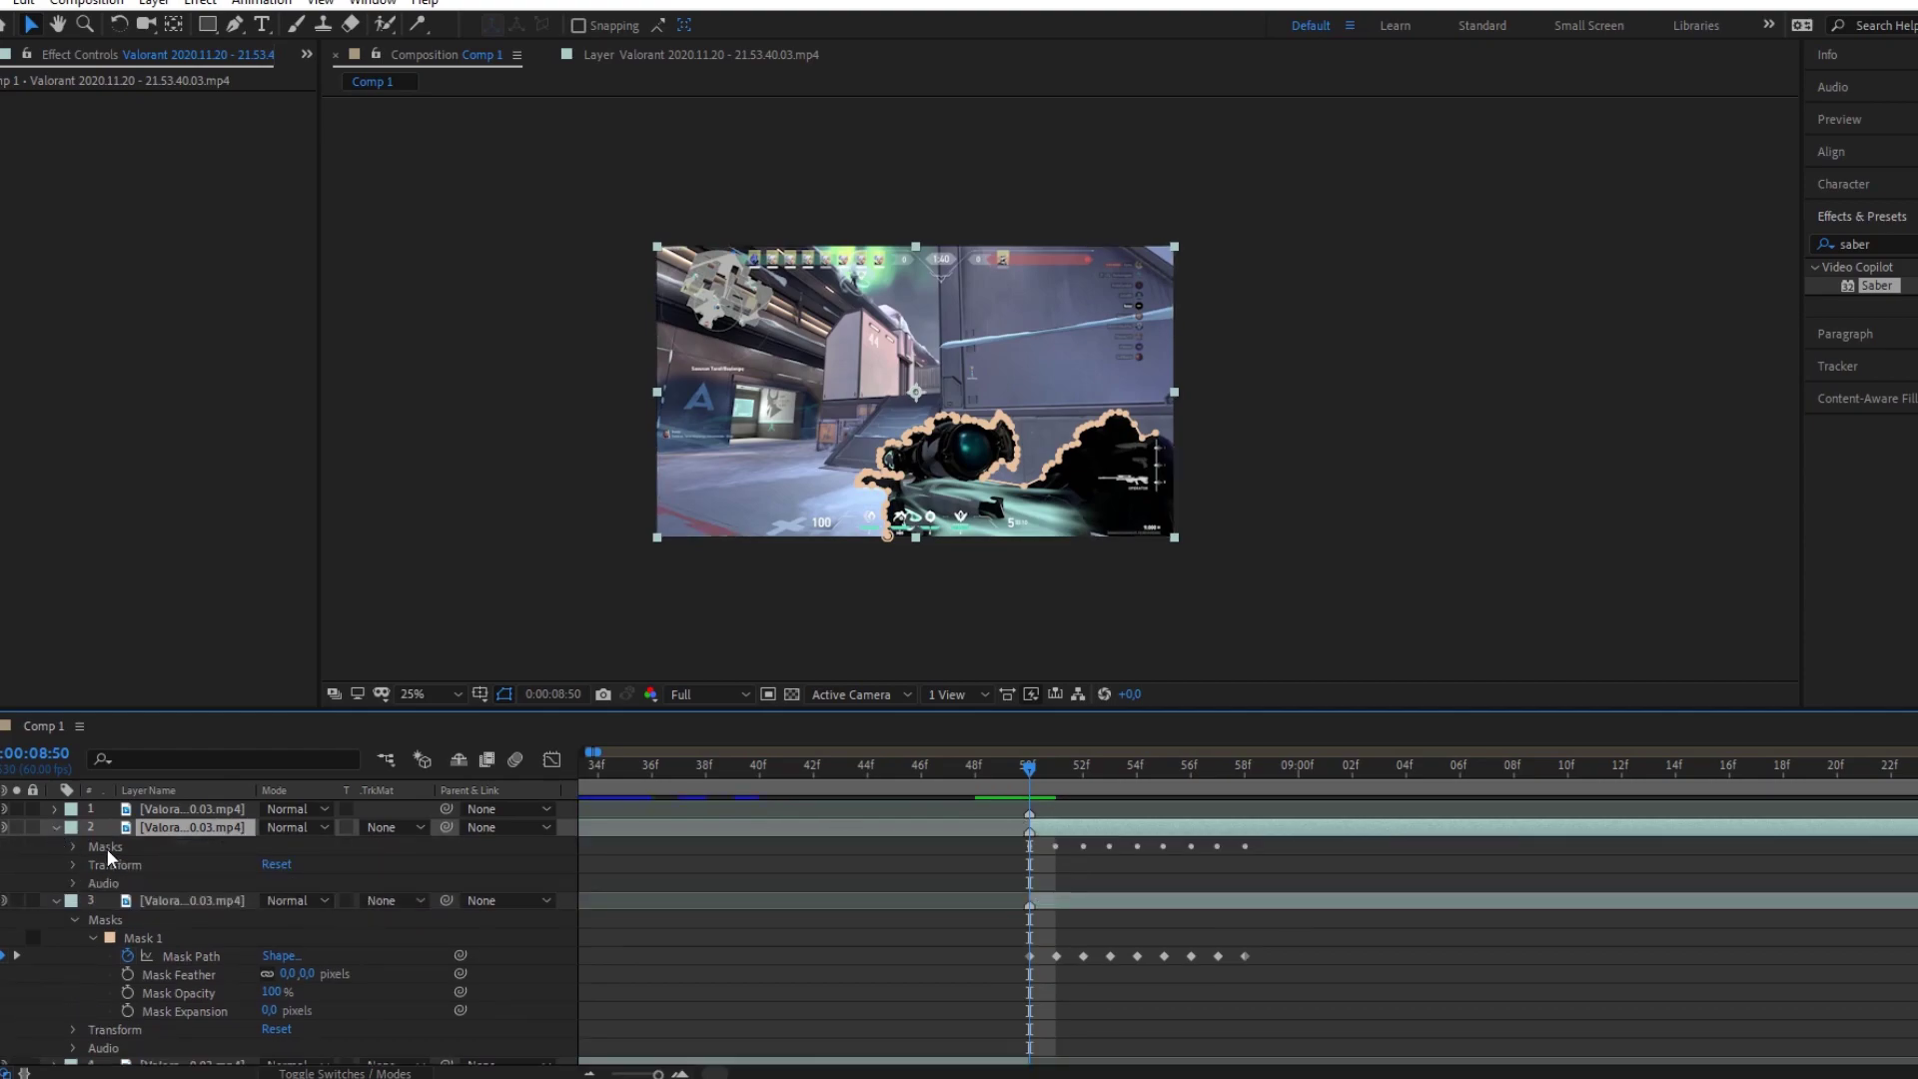
key("Delete")
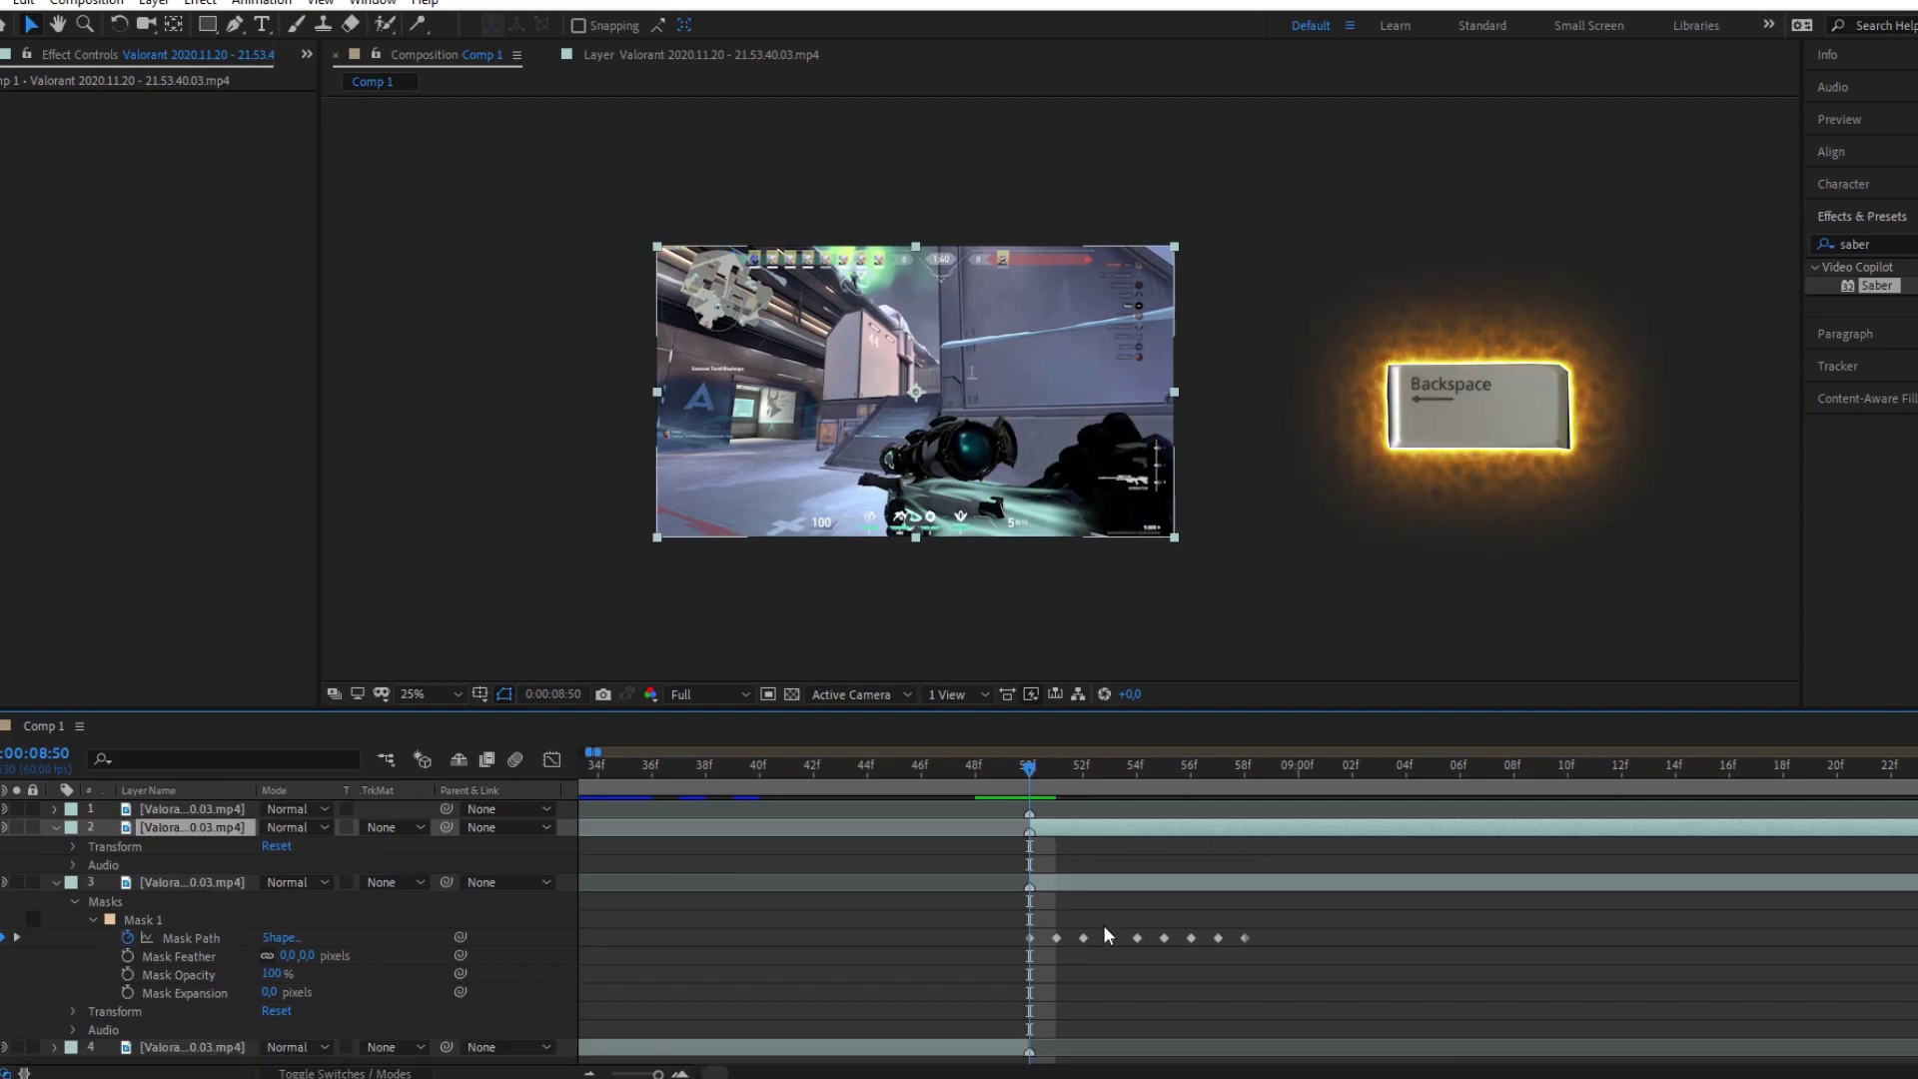
Step: Move Mask 1 from layer 3 onto layer 2 at frame 50, then apply Saber to layer 2
left_click(1079, 772)
left_click_drag(1074, 791, 1034, 793)
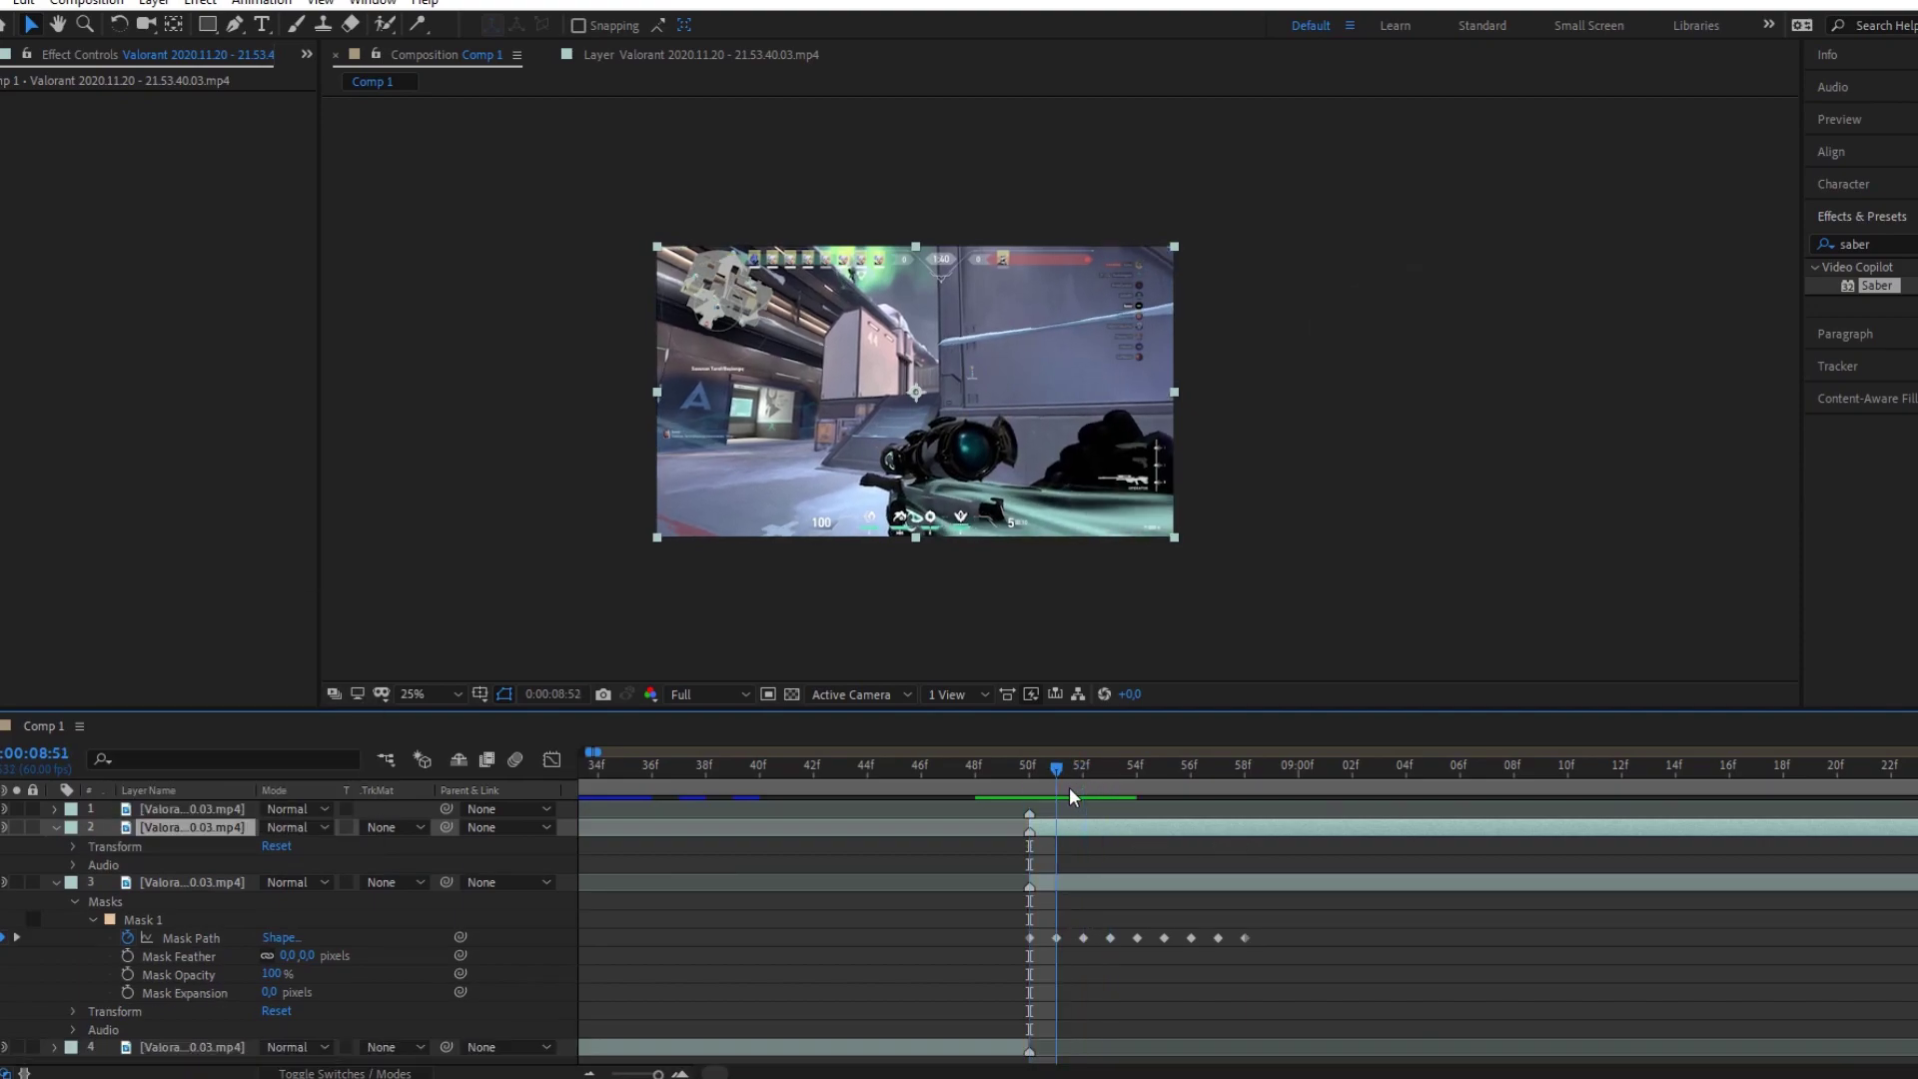
left_click(1061, 883)
left_click_drag(200, 829, 158, 1009)
left_click(1890, 288)
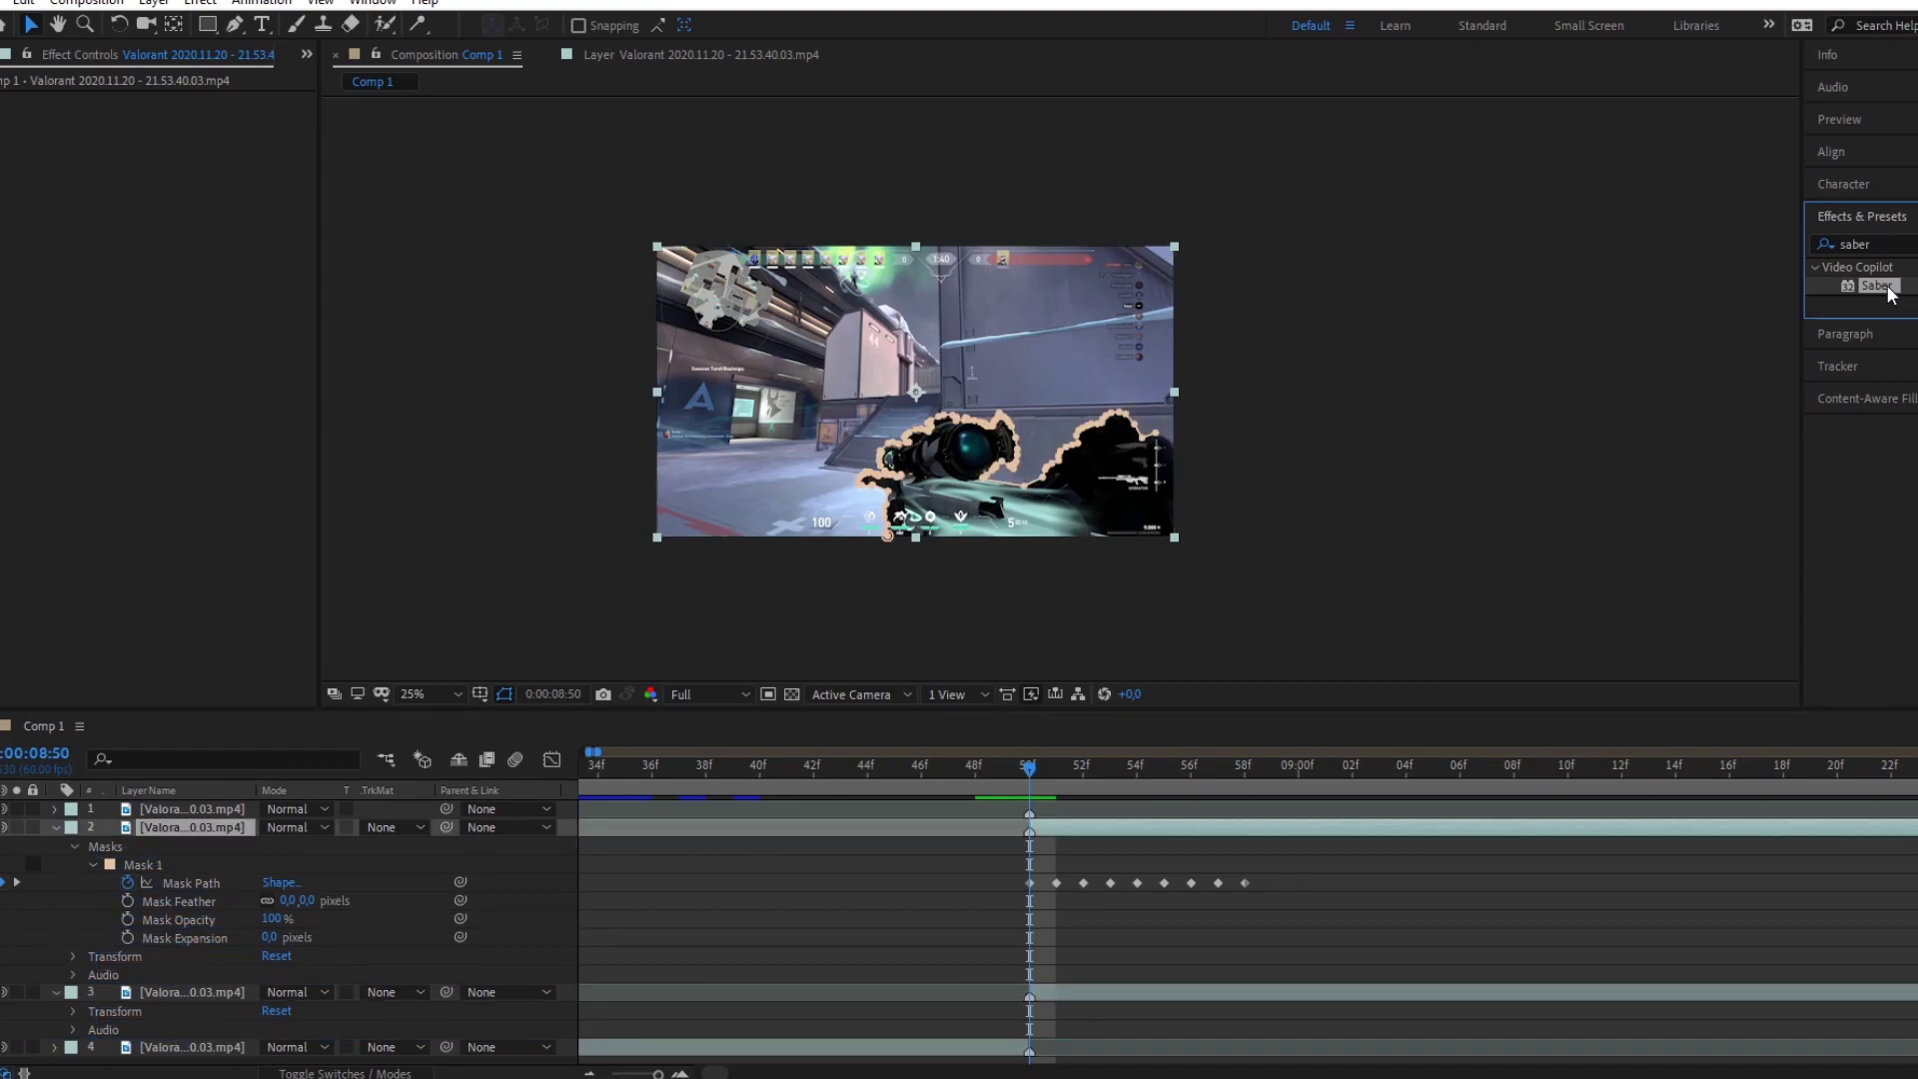
left_click_drag(1889, 289, 1064, 824)
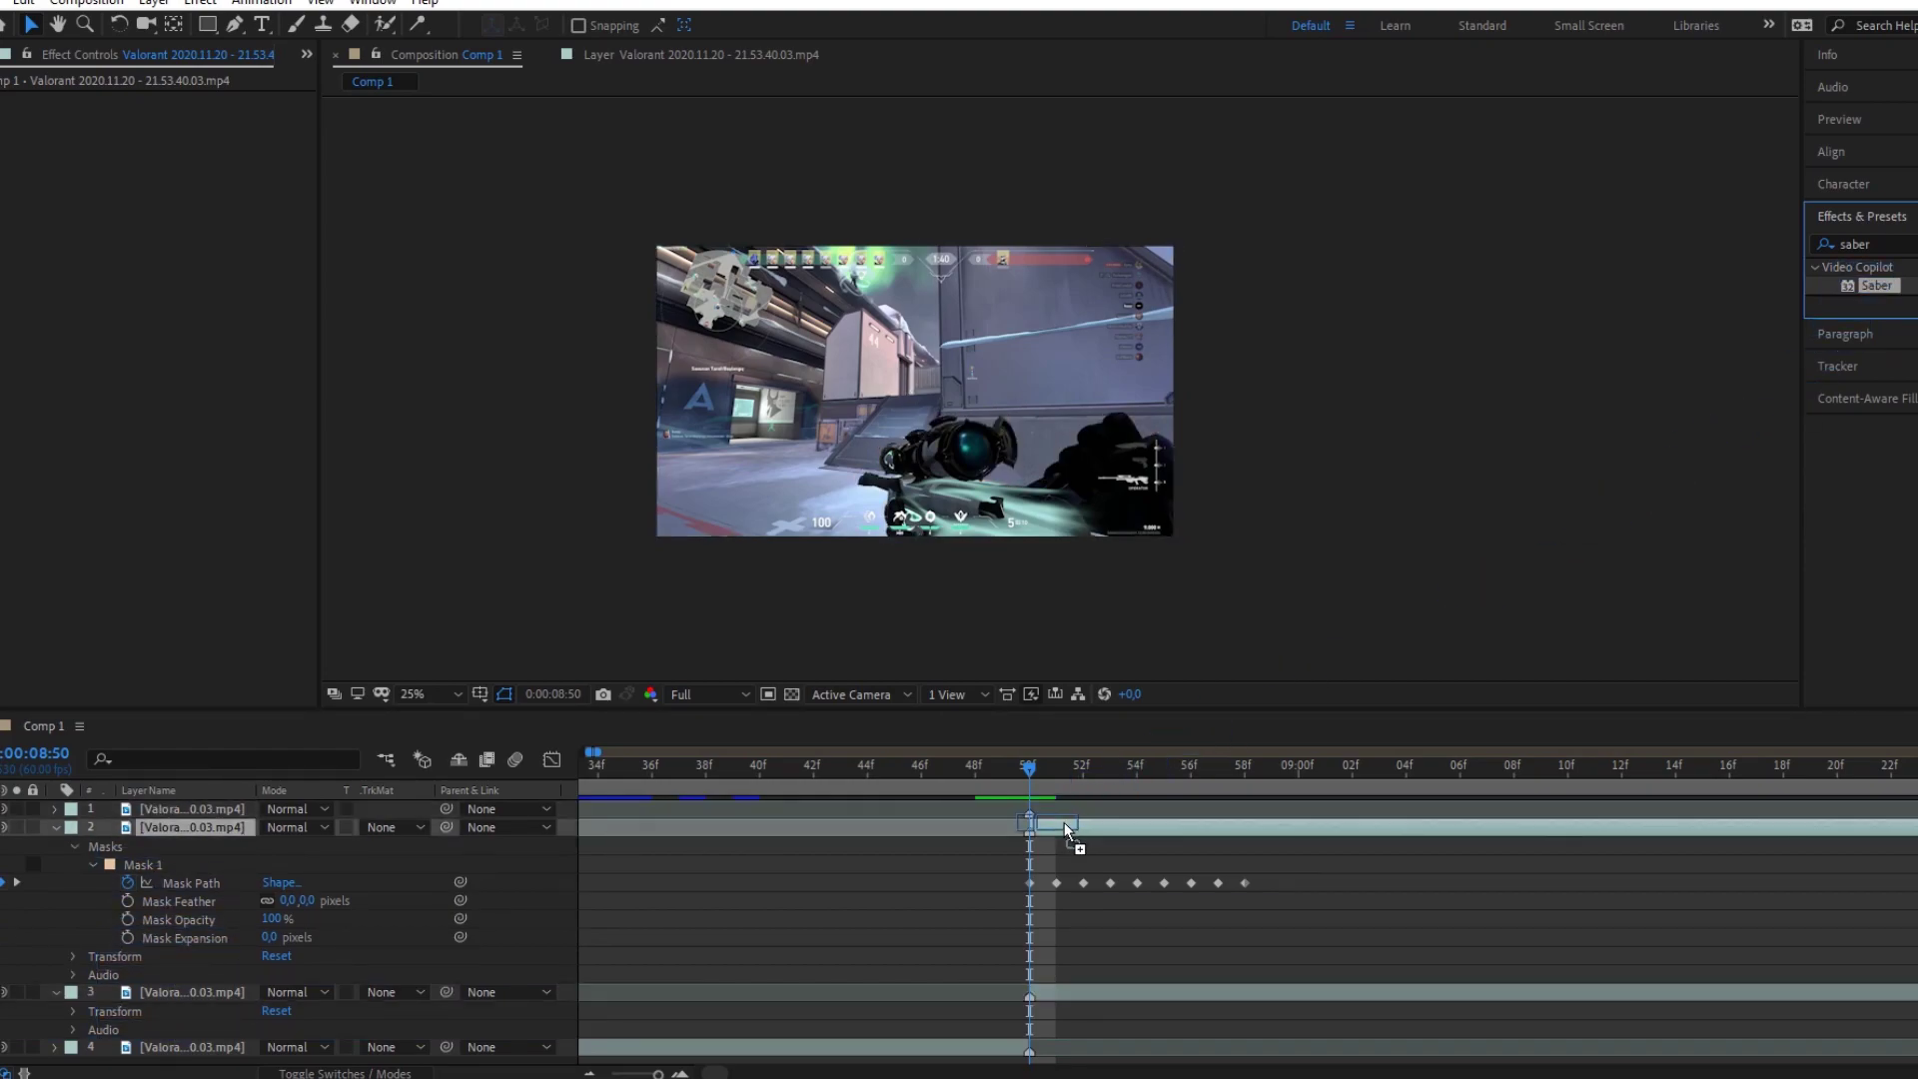
left_click_drag(1064, 824, 1064, 824)
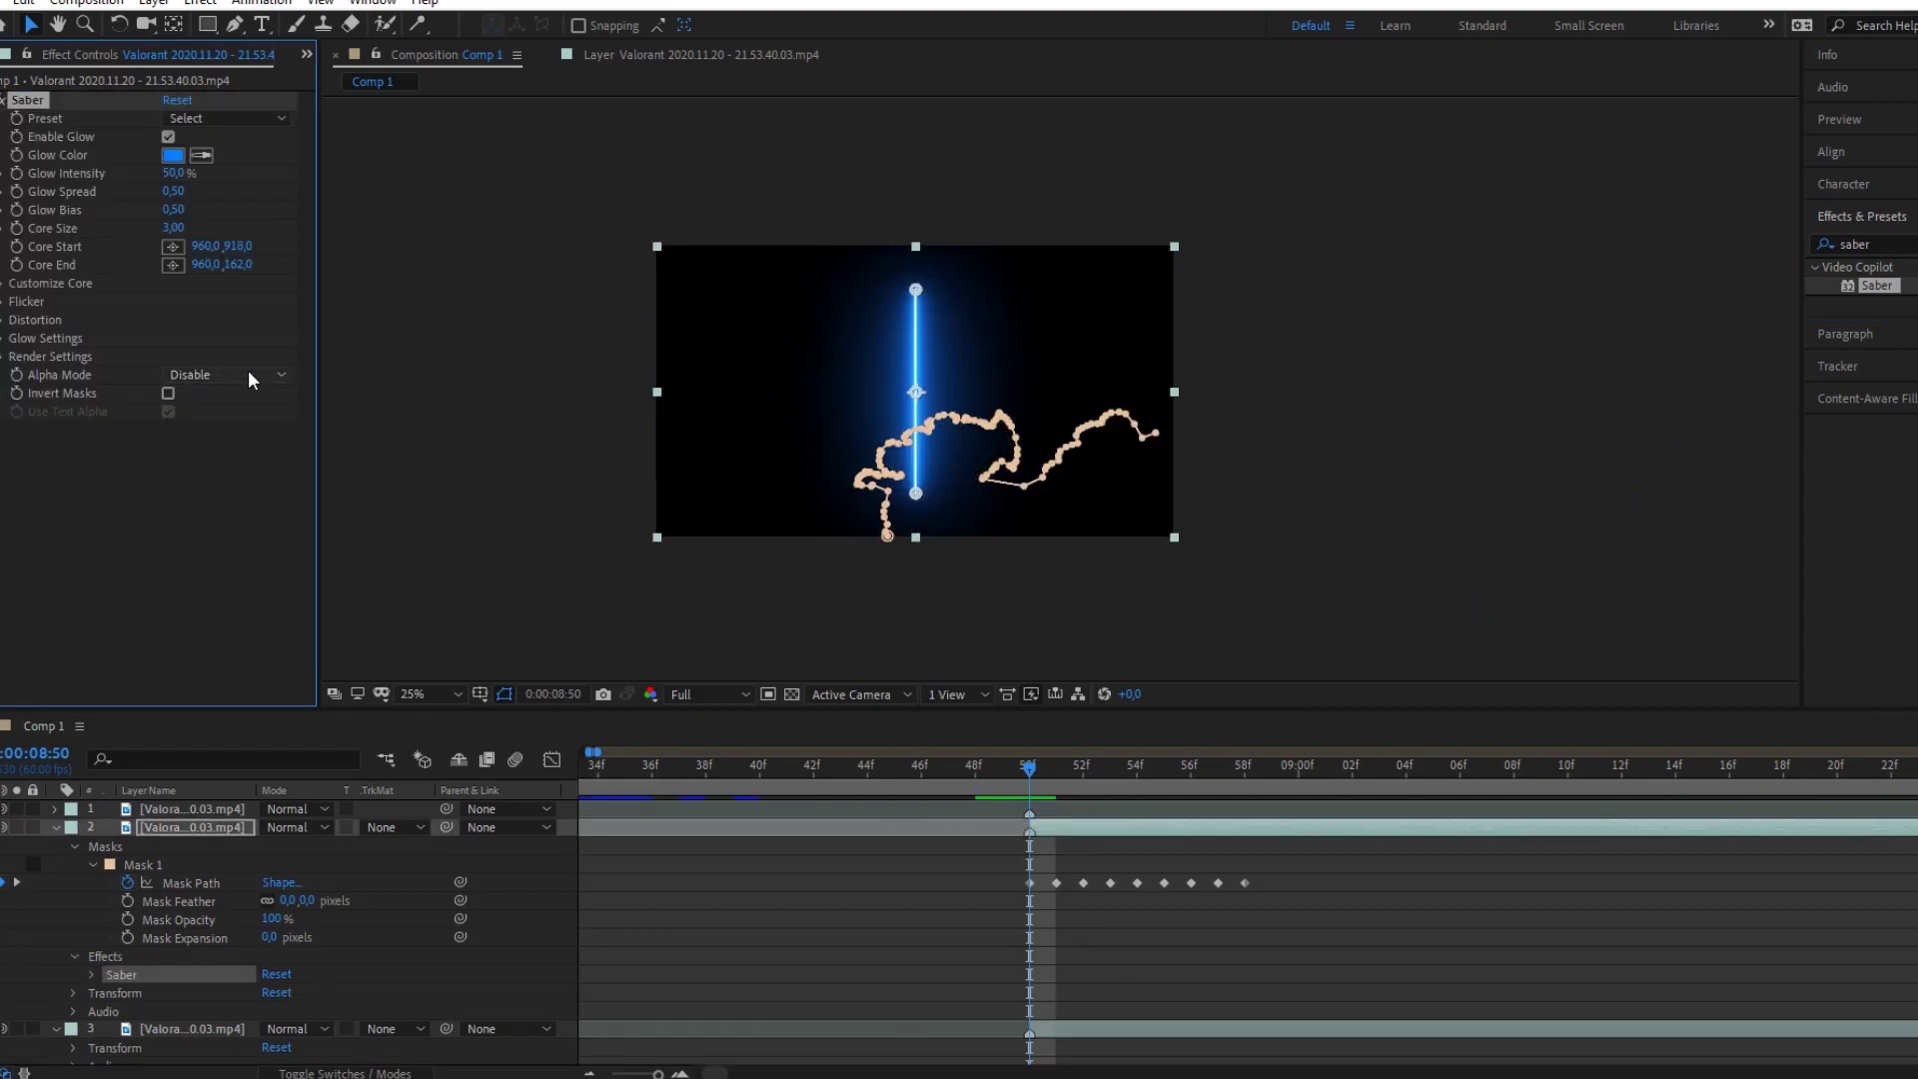
Step: Set Saber's Alpha Mode to Enable Masks, Composite Settings to Transparent, and Core Type to Layer Masks
left_click(249, 375)
left_click(250, 402)
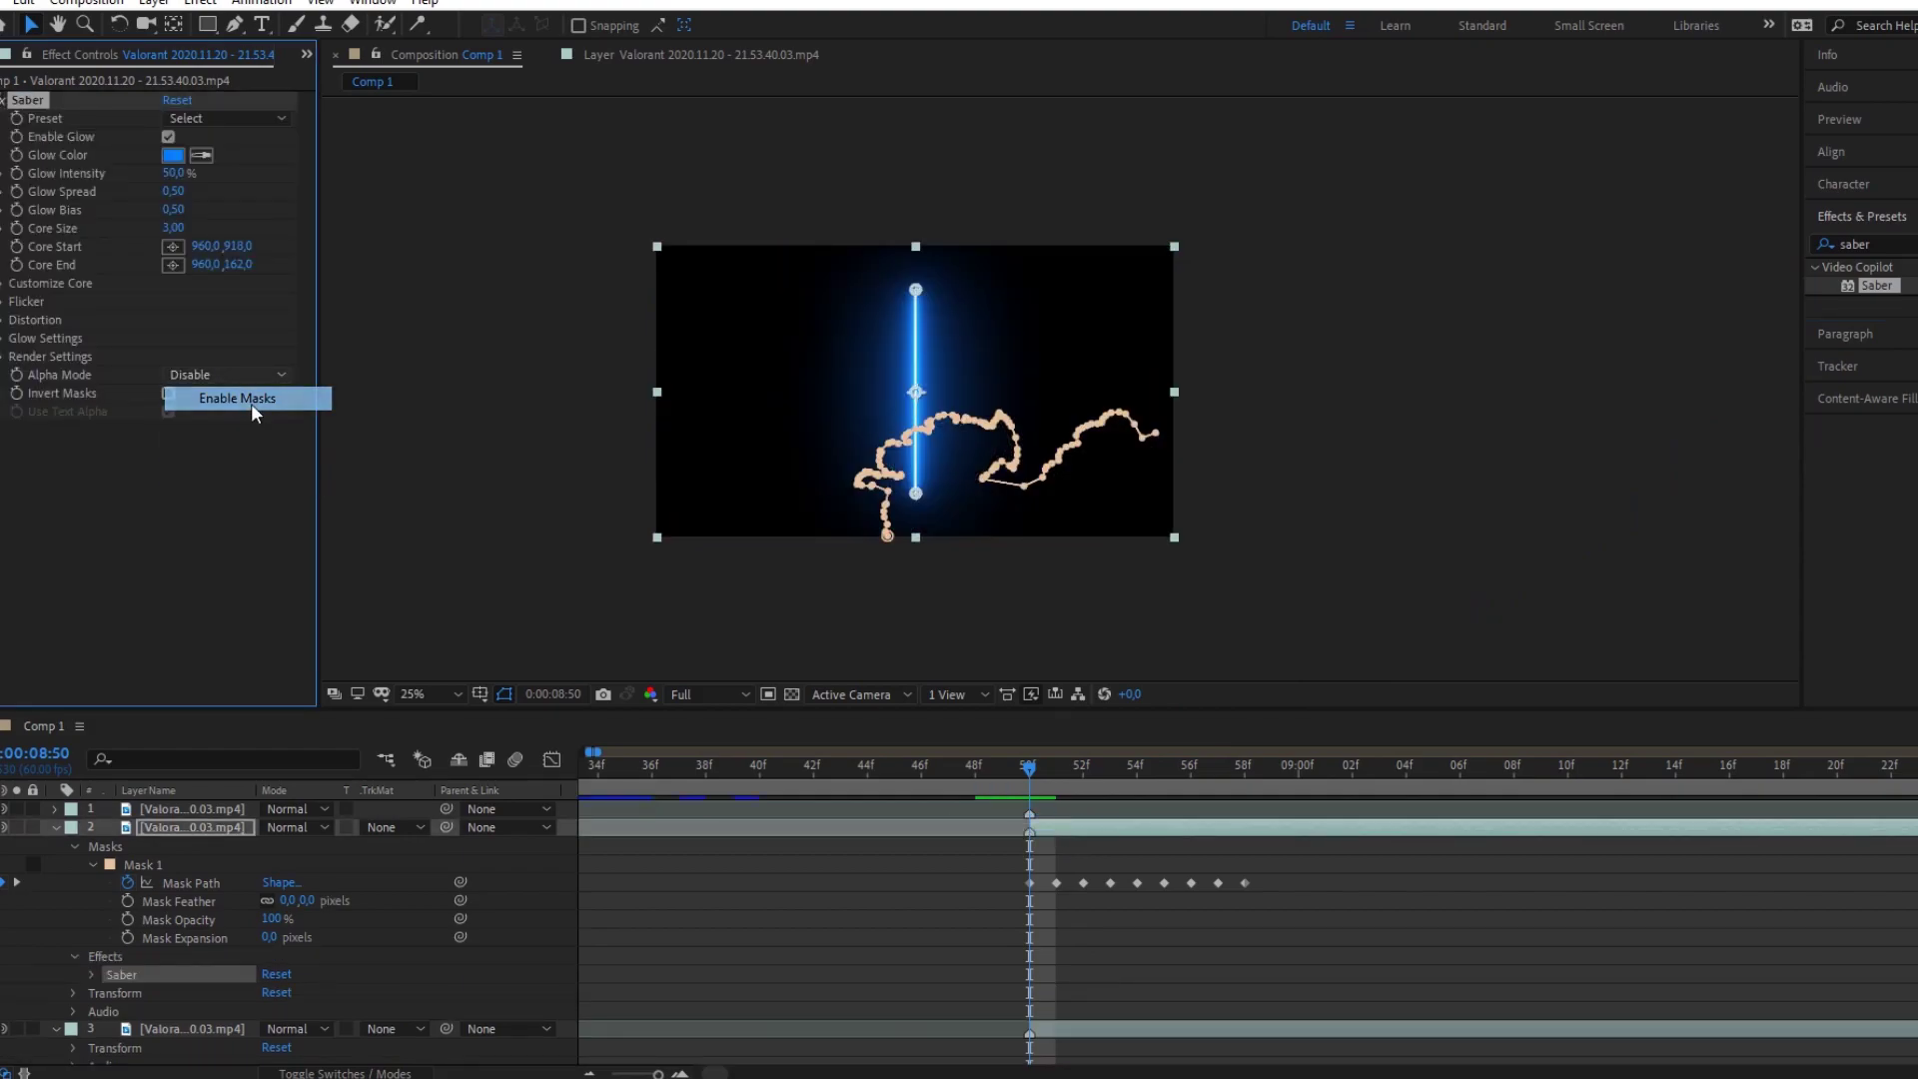
left_click(4, 357)
left_click(226, 540)
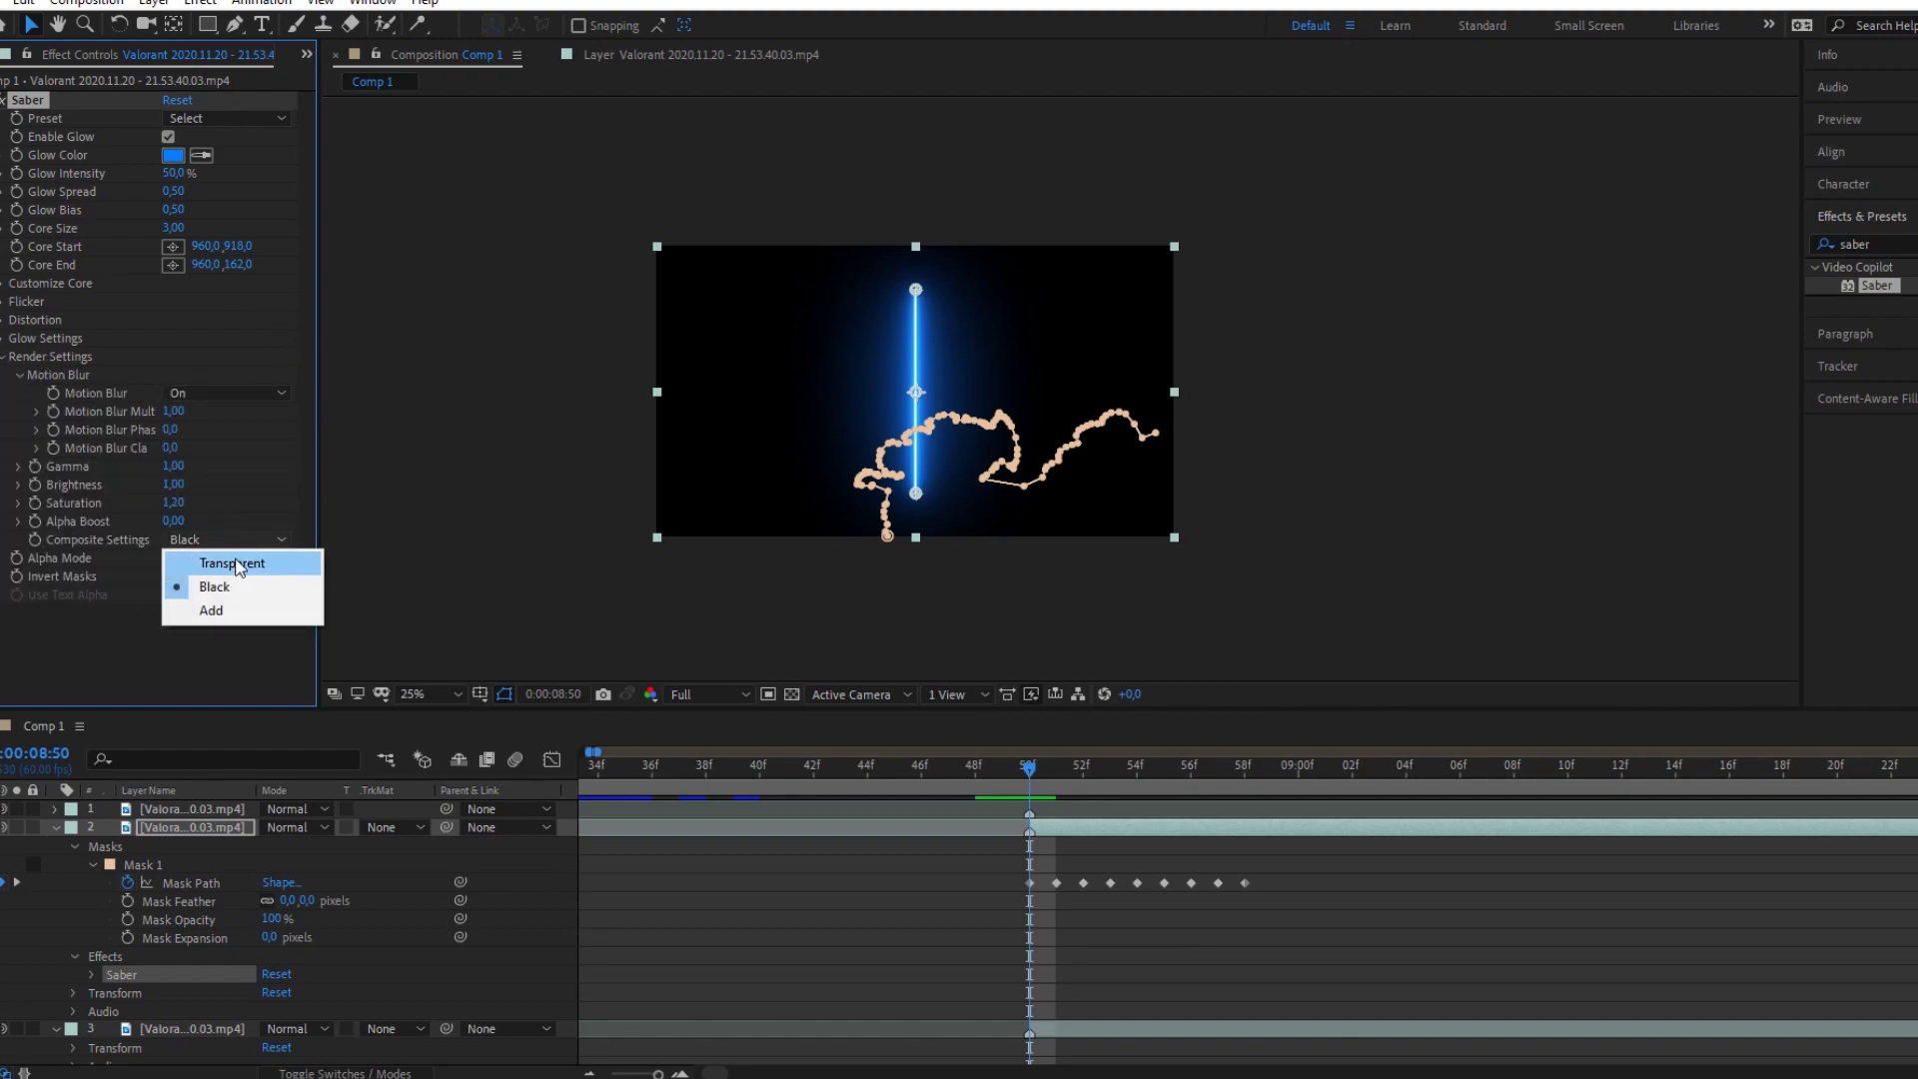
left_click(240, 569)
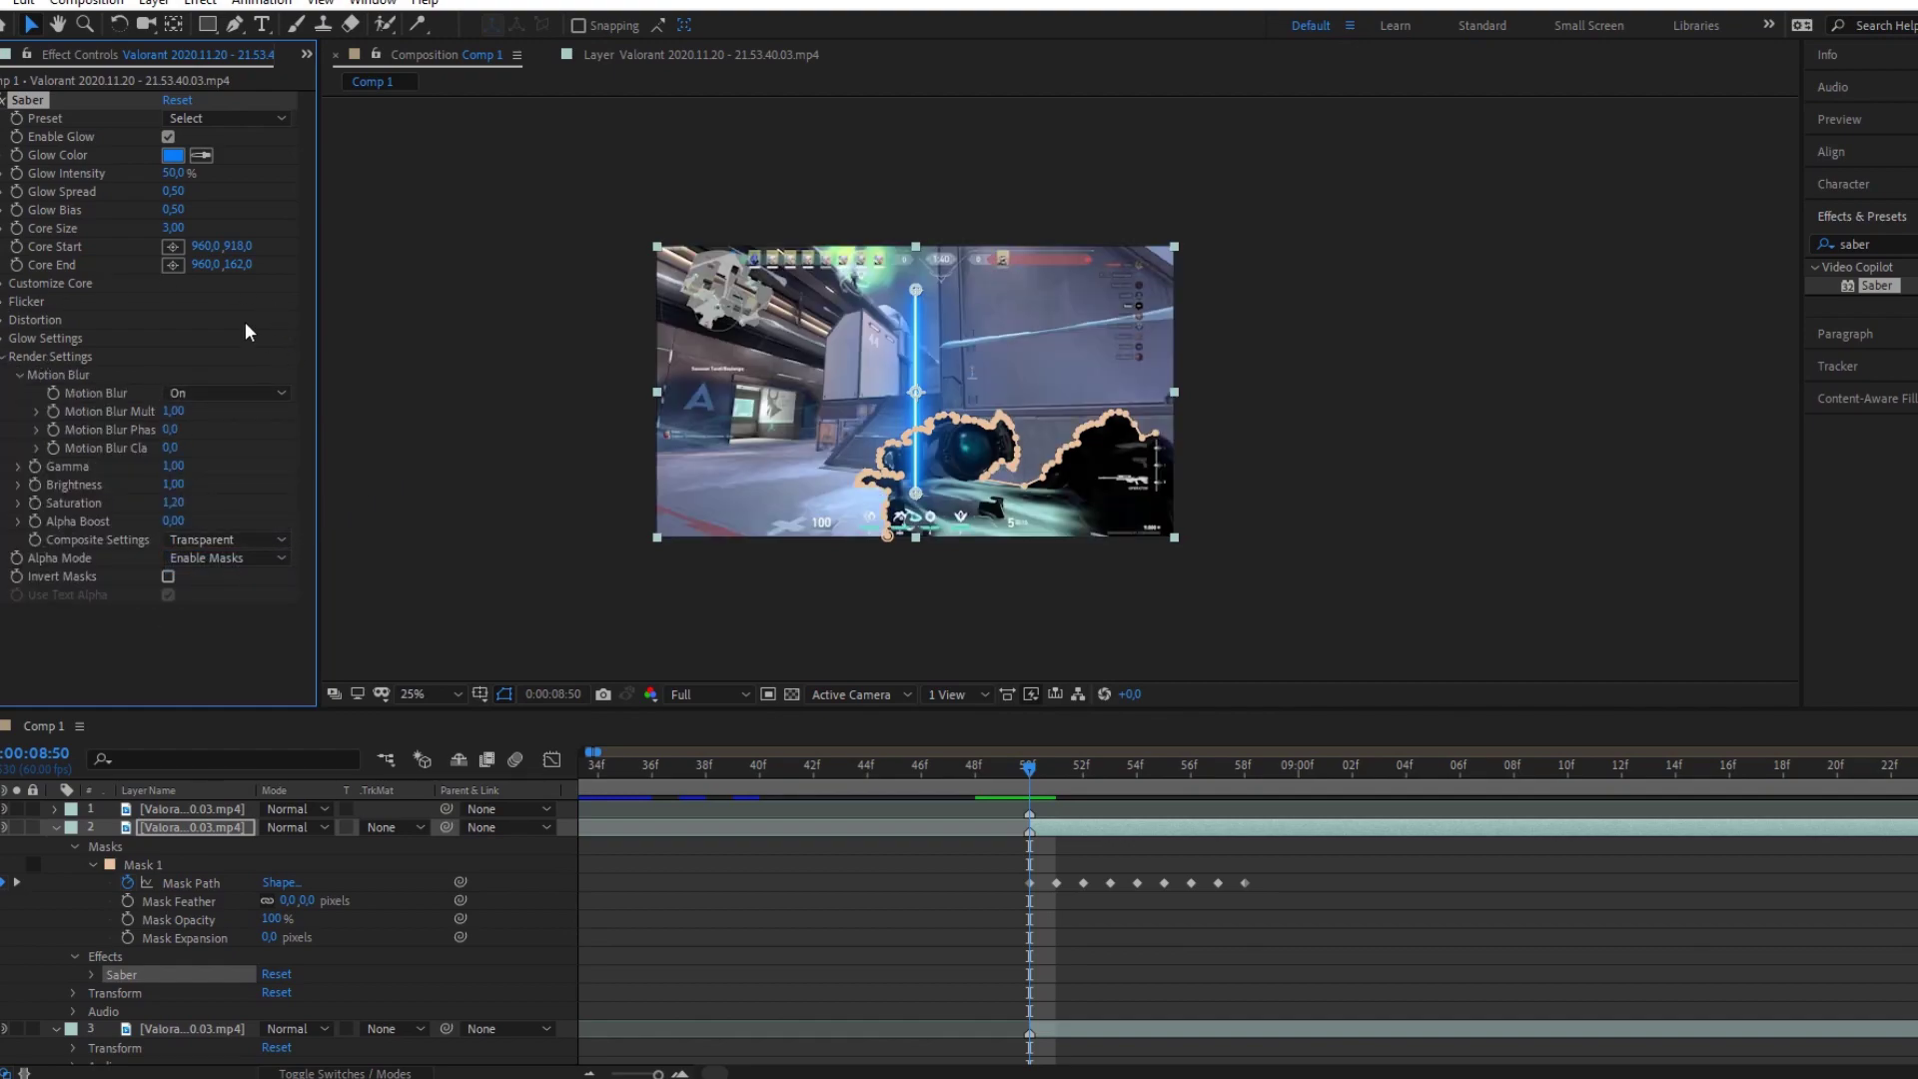
left_click(4, 282)
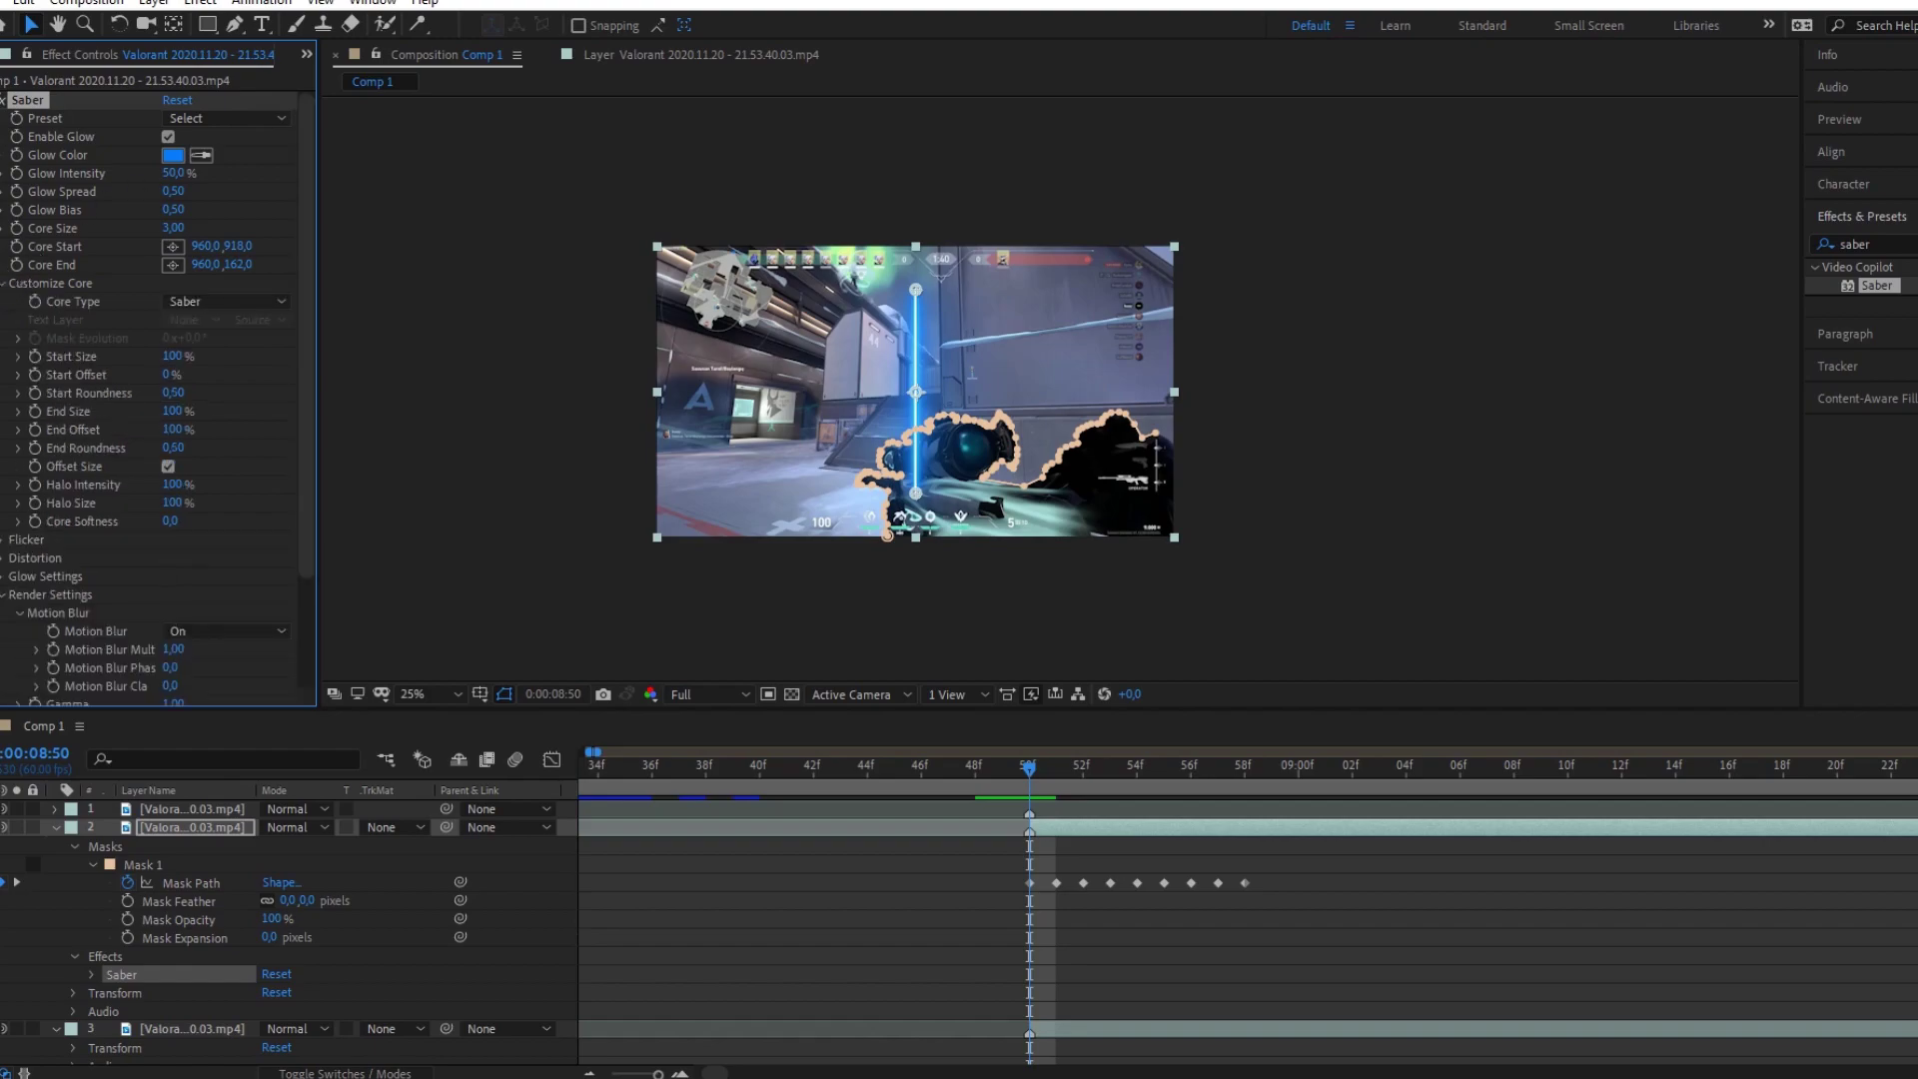
left_click(190, 301)
left_click(216, 349)
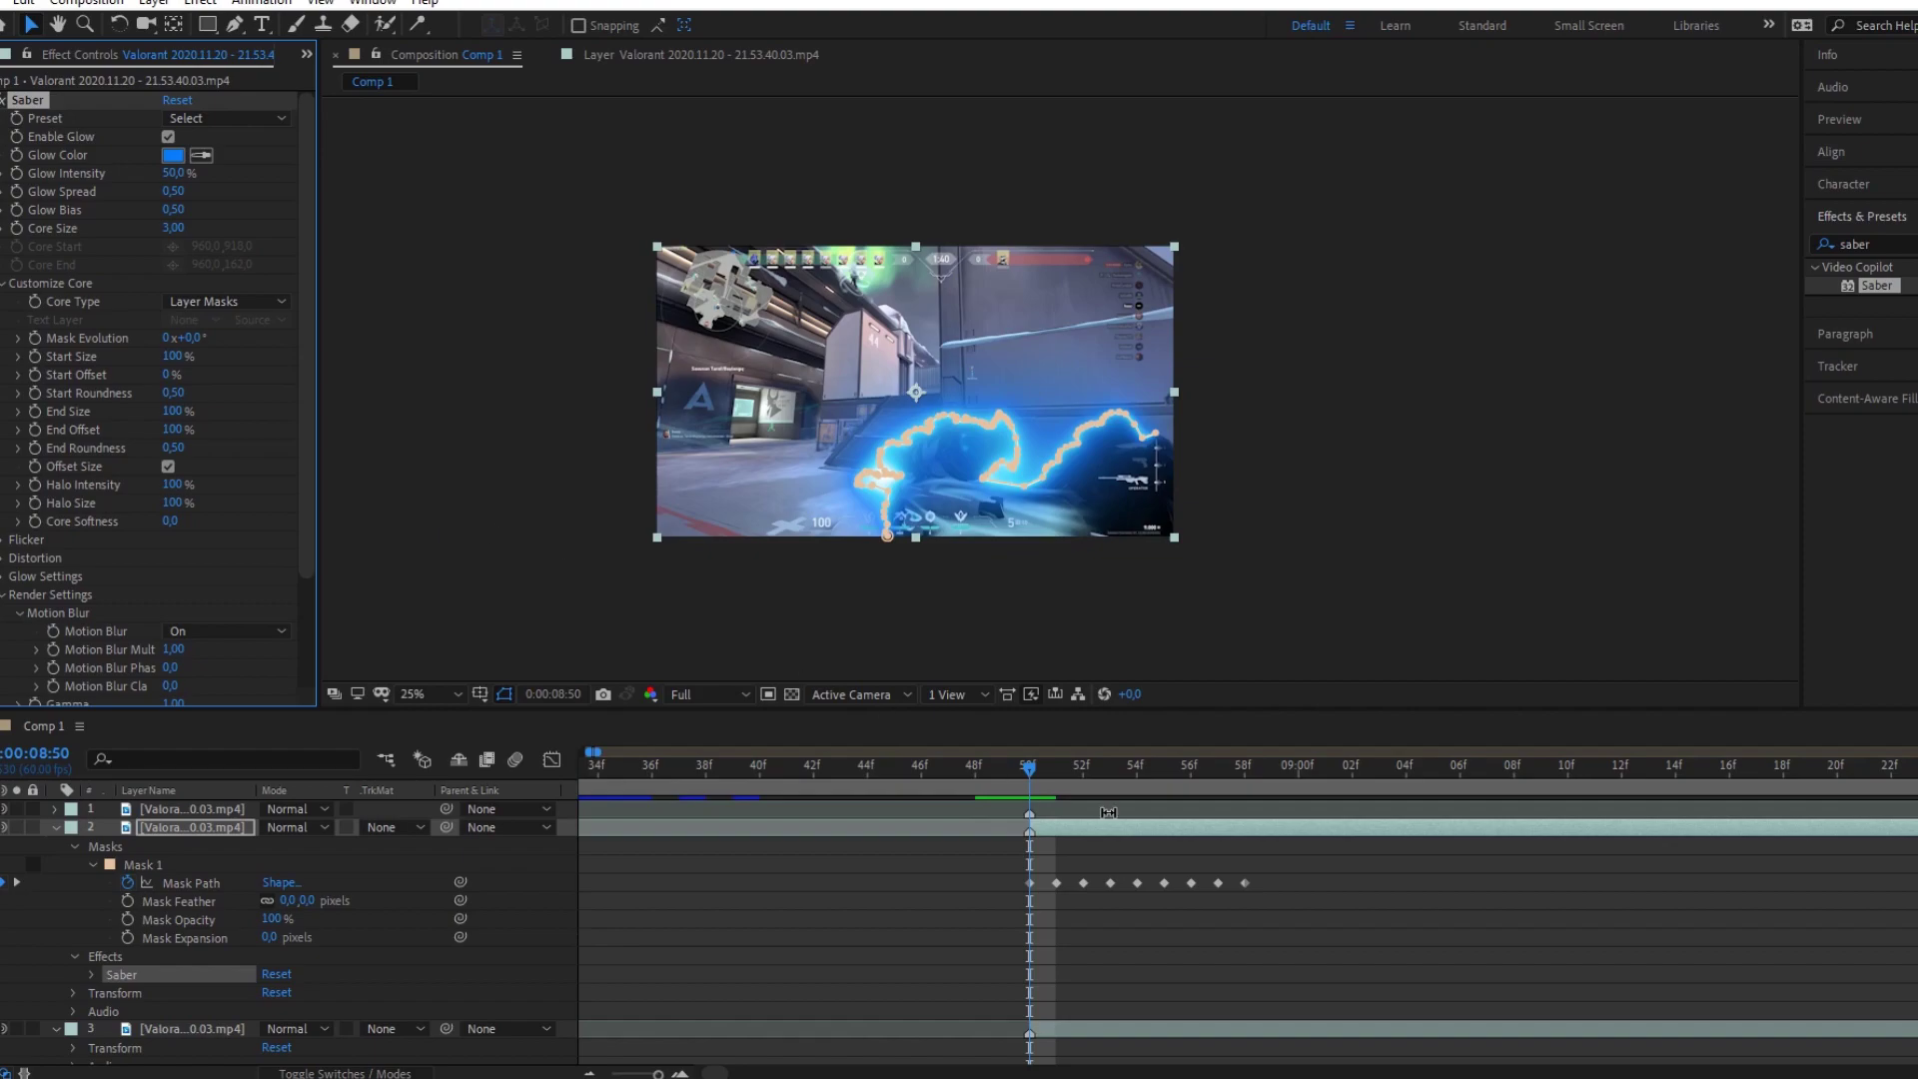
mouse_move(1035, 767)
left_mouse_down()
mouse_move(1148, 788)
mouse_move(1034, 790)
left_mouse_up()
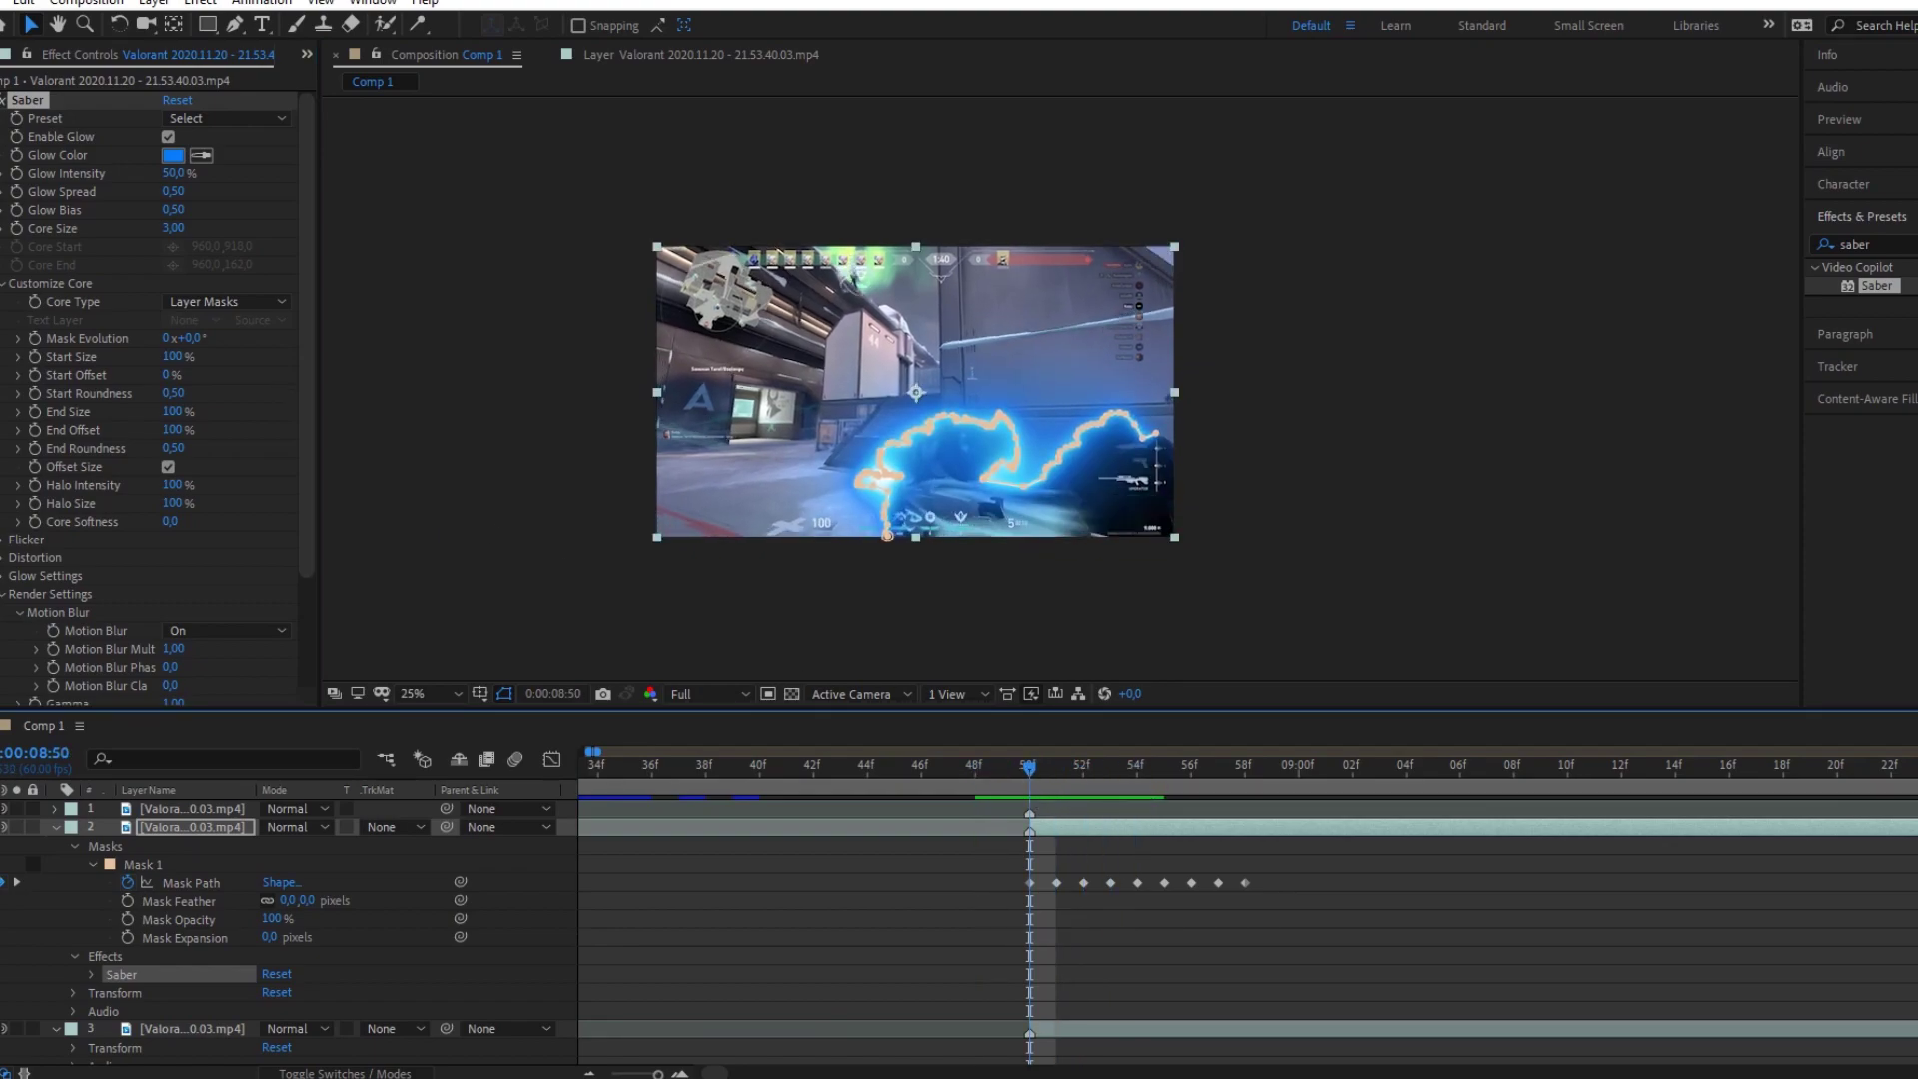
Step: Apply Saber's Fire preset with Core Size 3, Glow Spread 0.15 and Glow Bias 0.18
left_click(184, 118)
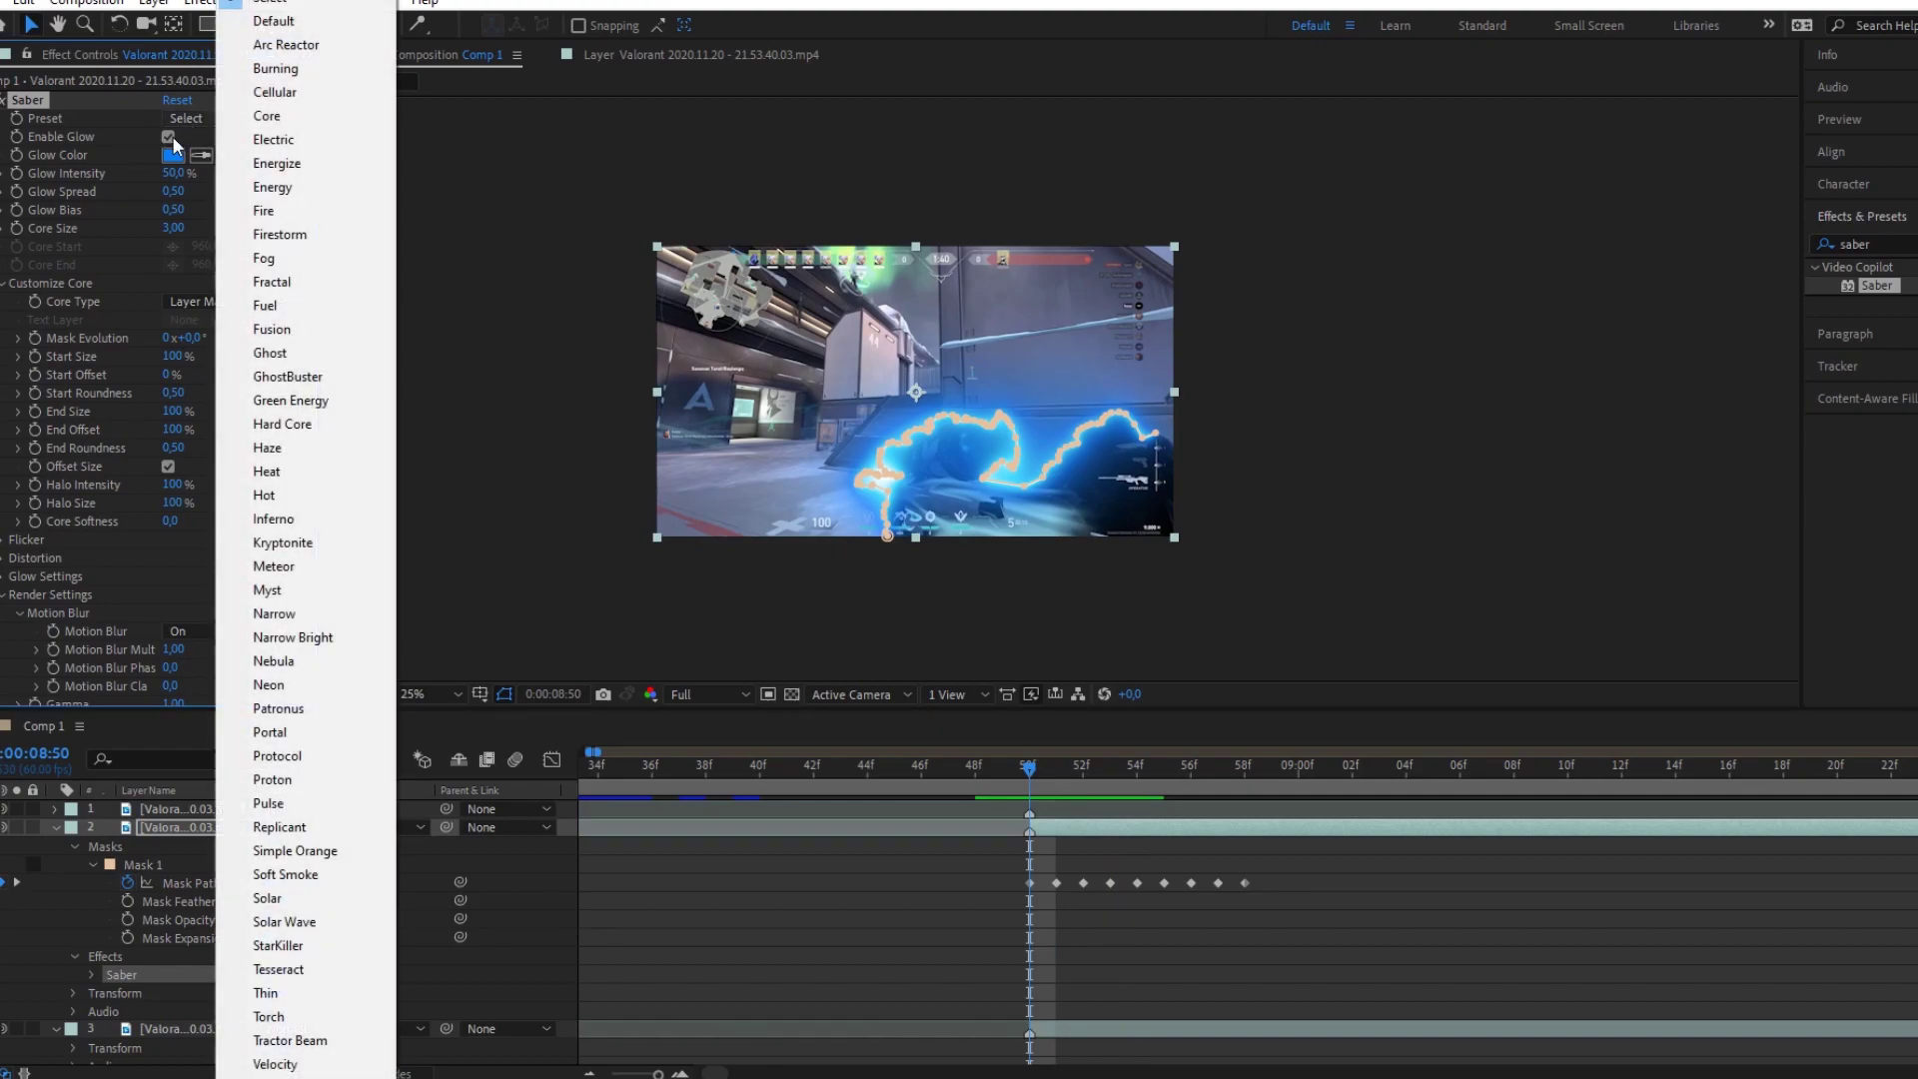
left_click(301, 208)
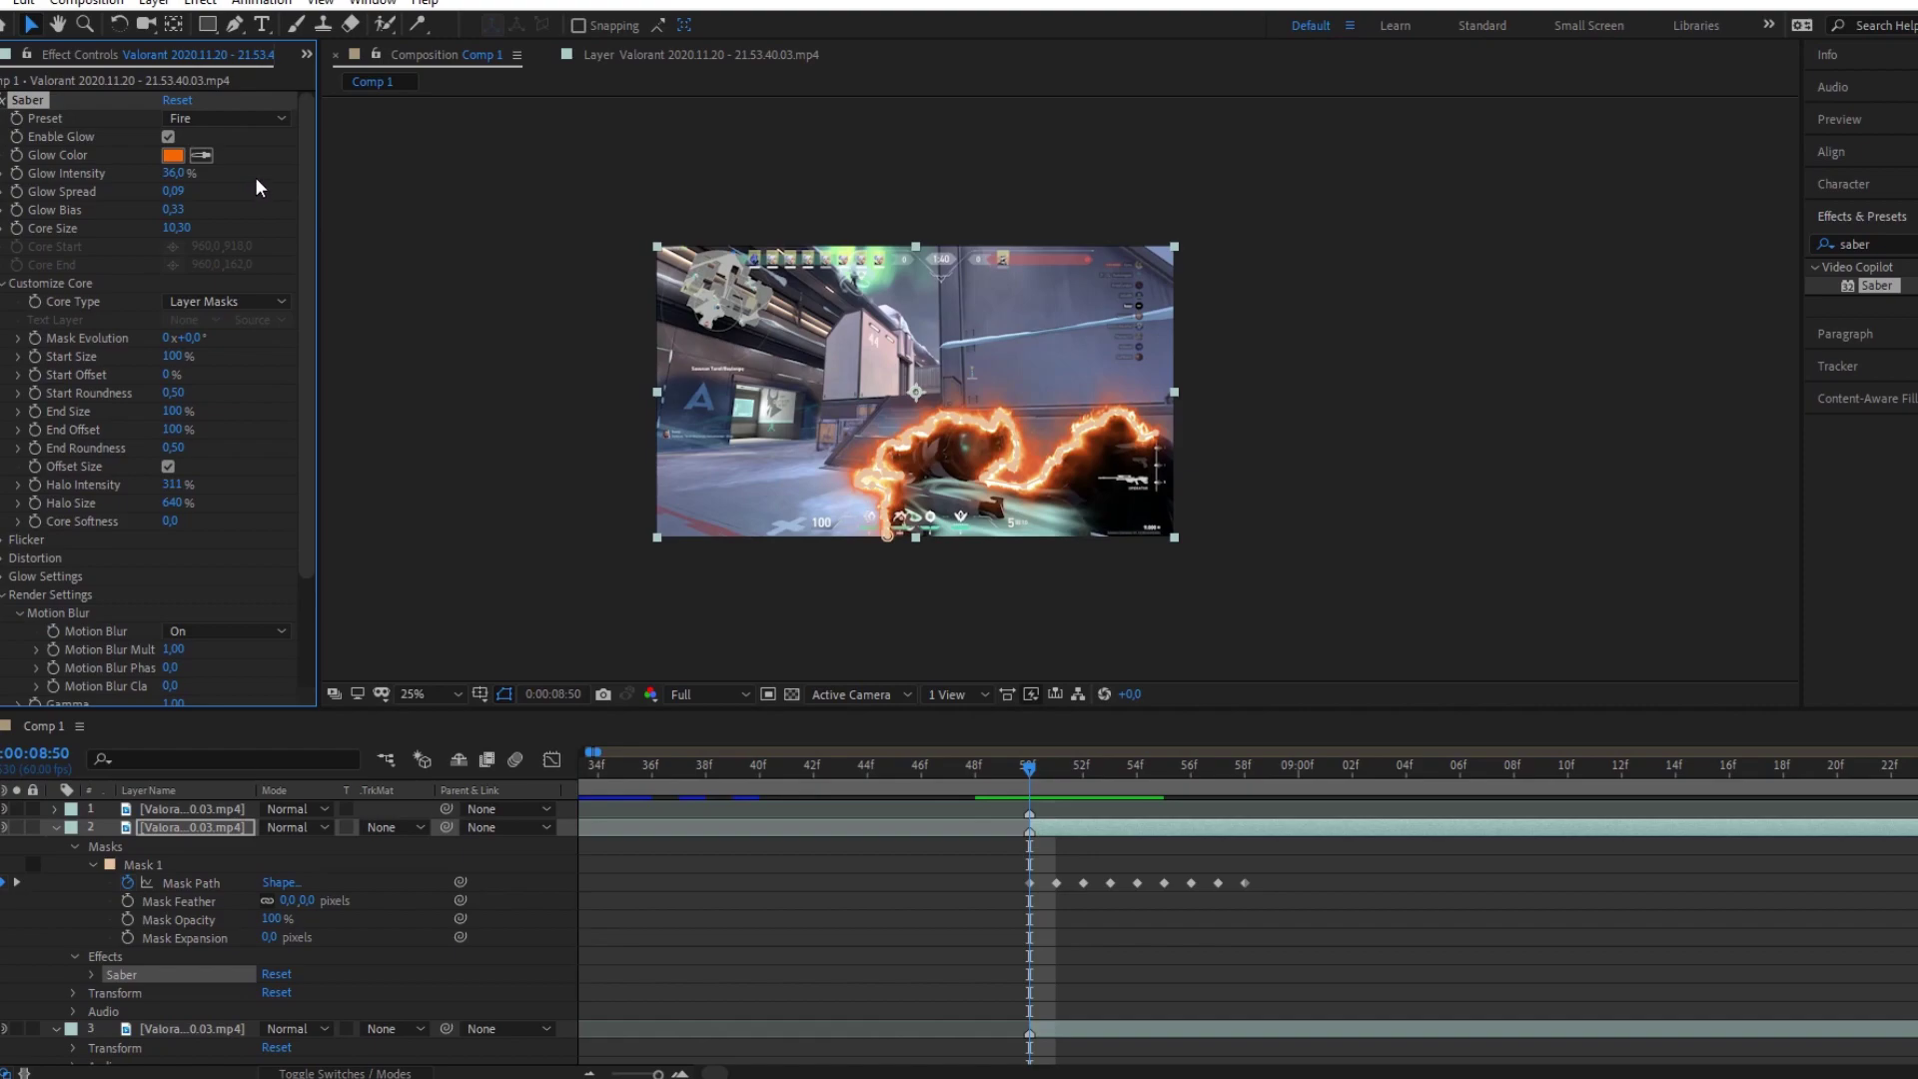
left_click_drag(172, 228, 115, 220)
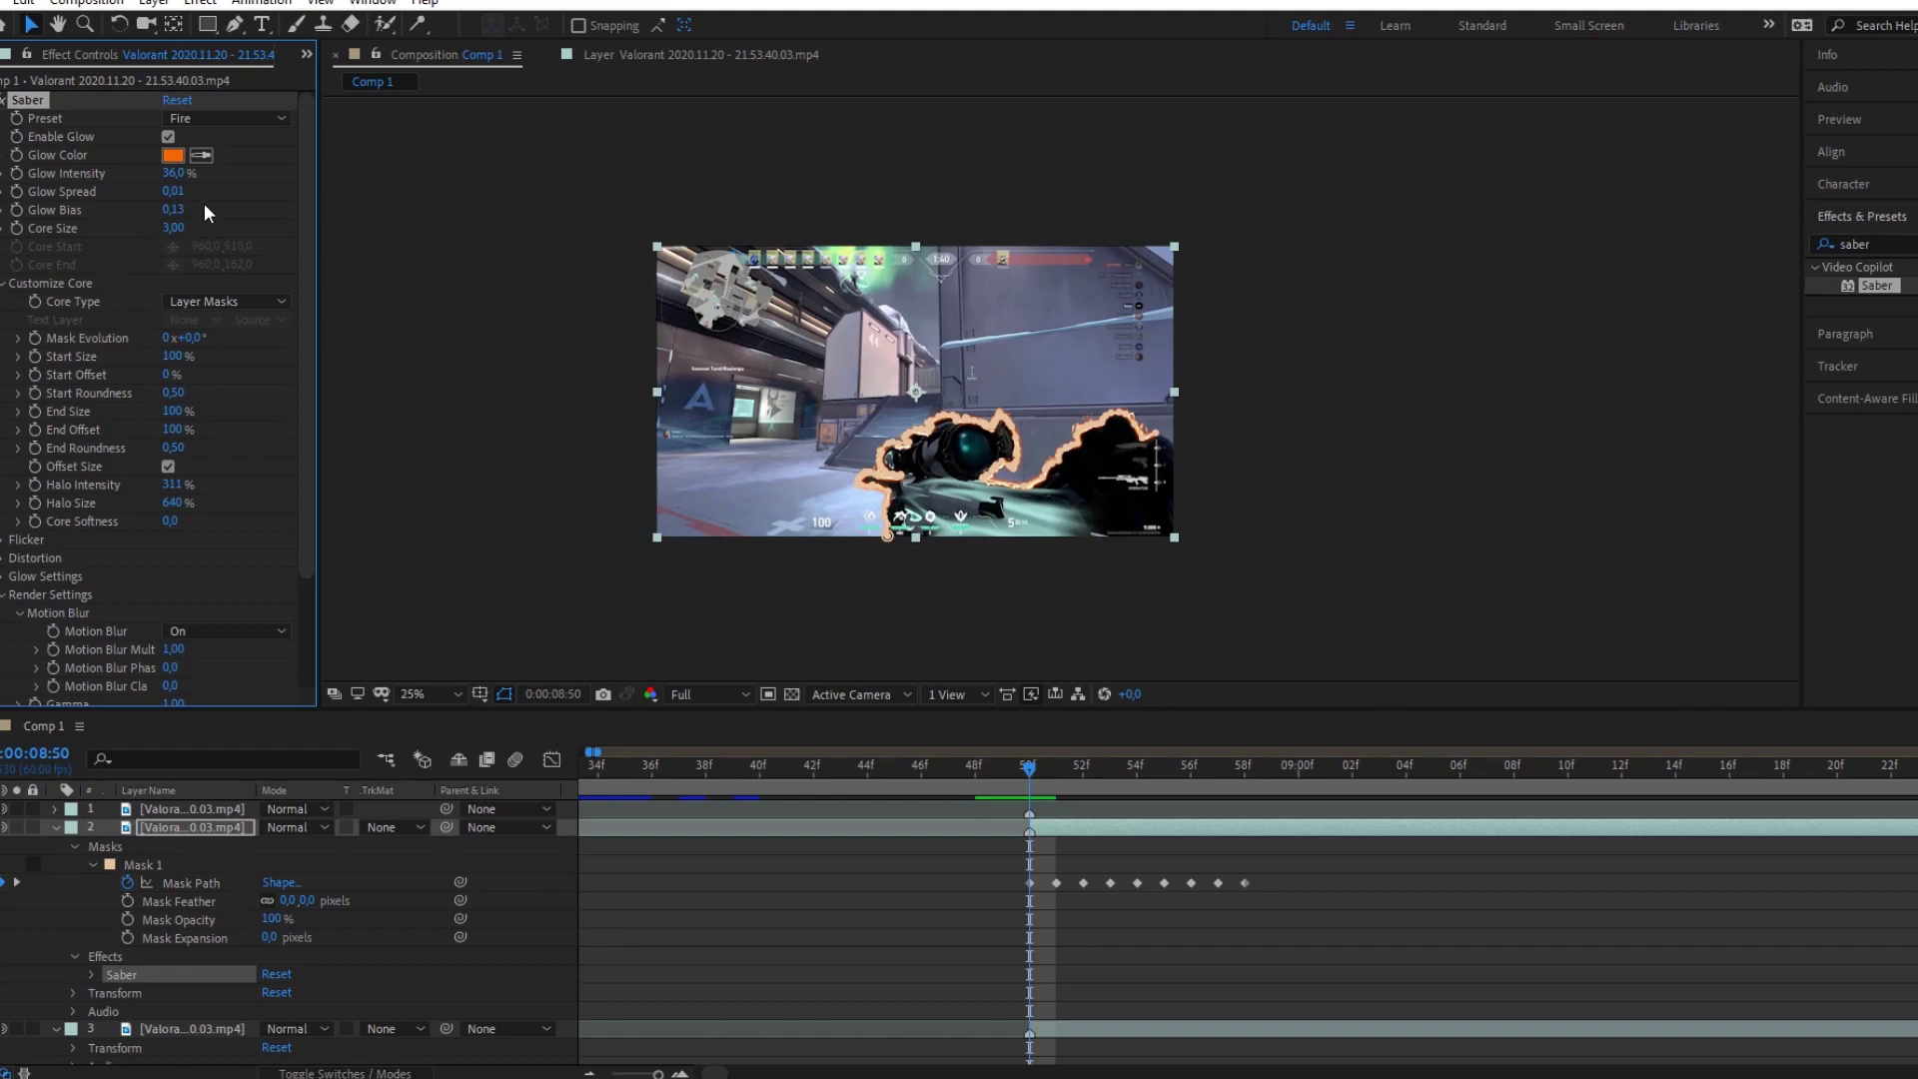
left_click_drag(172, 192, 192, 194)
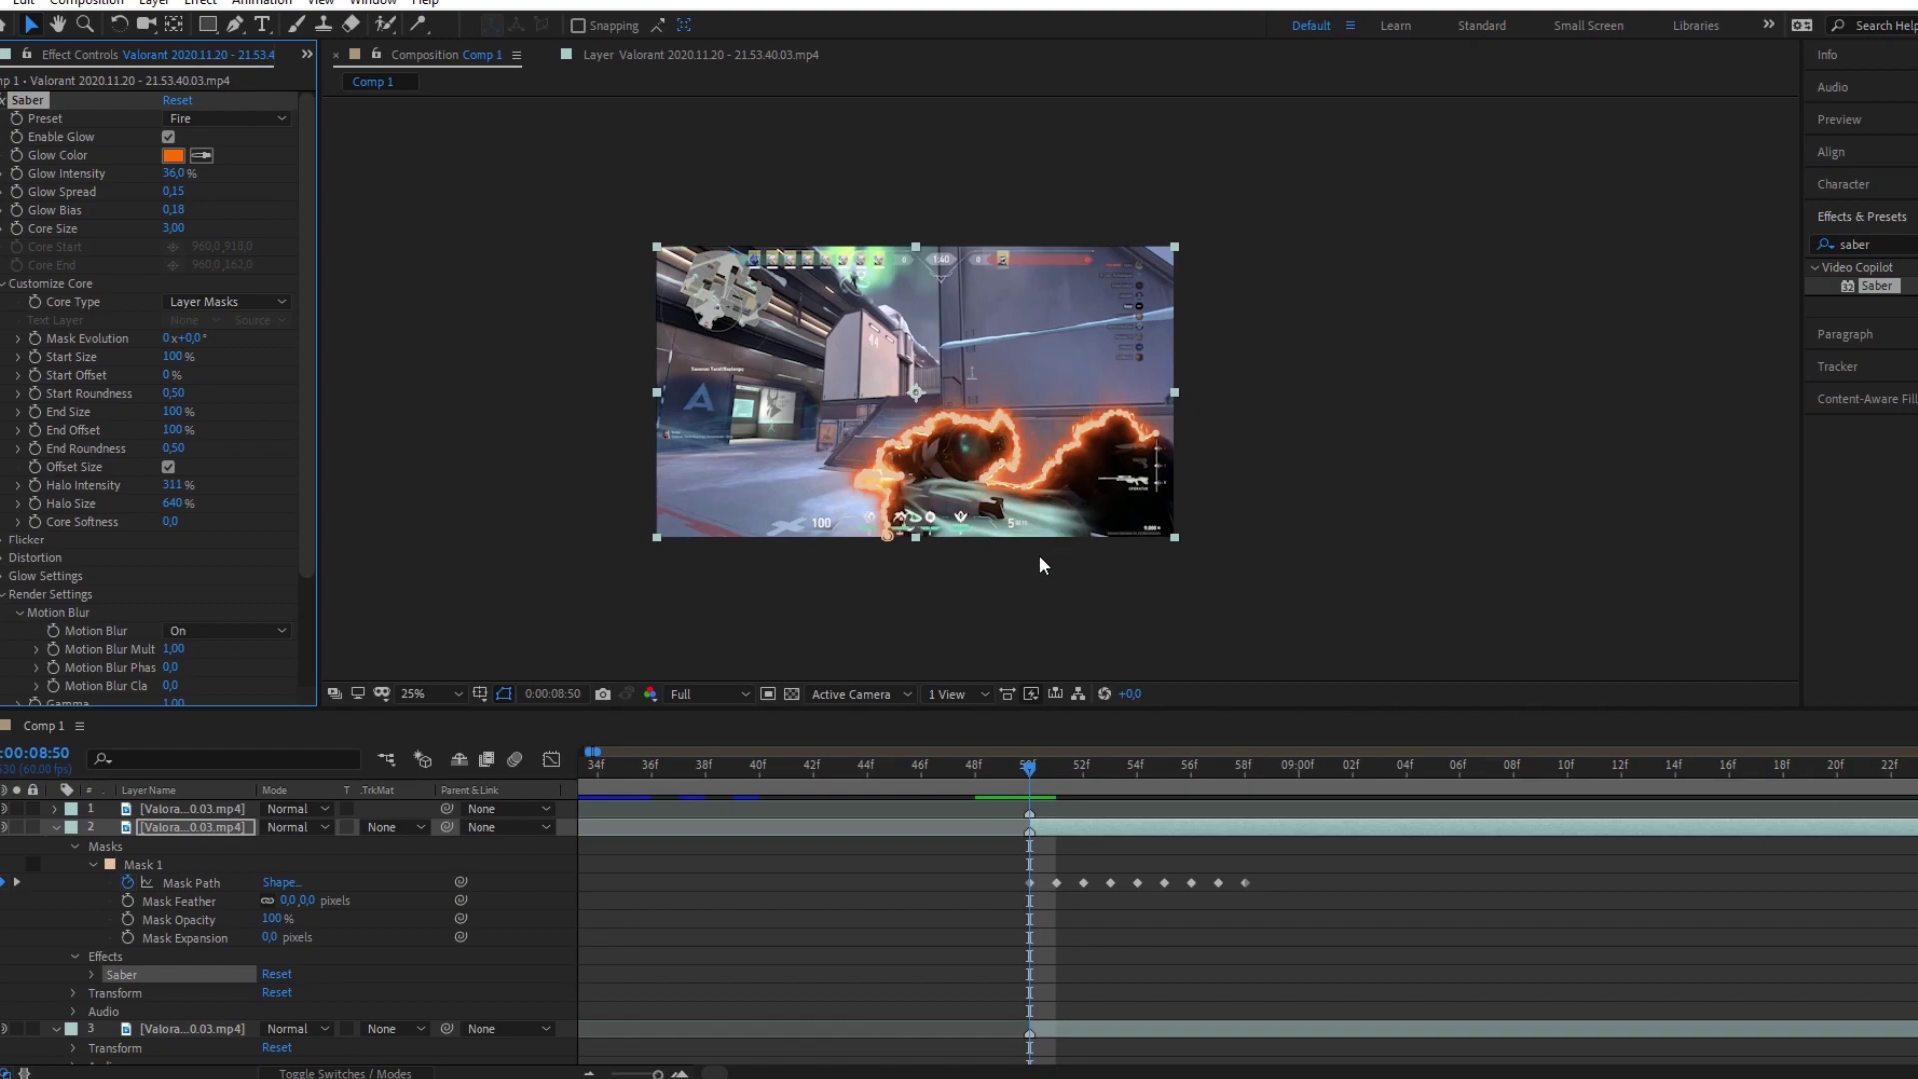
left_click(1007, 782)
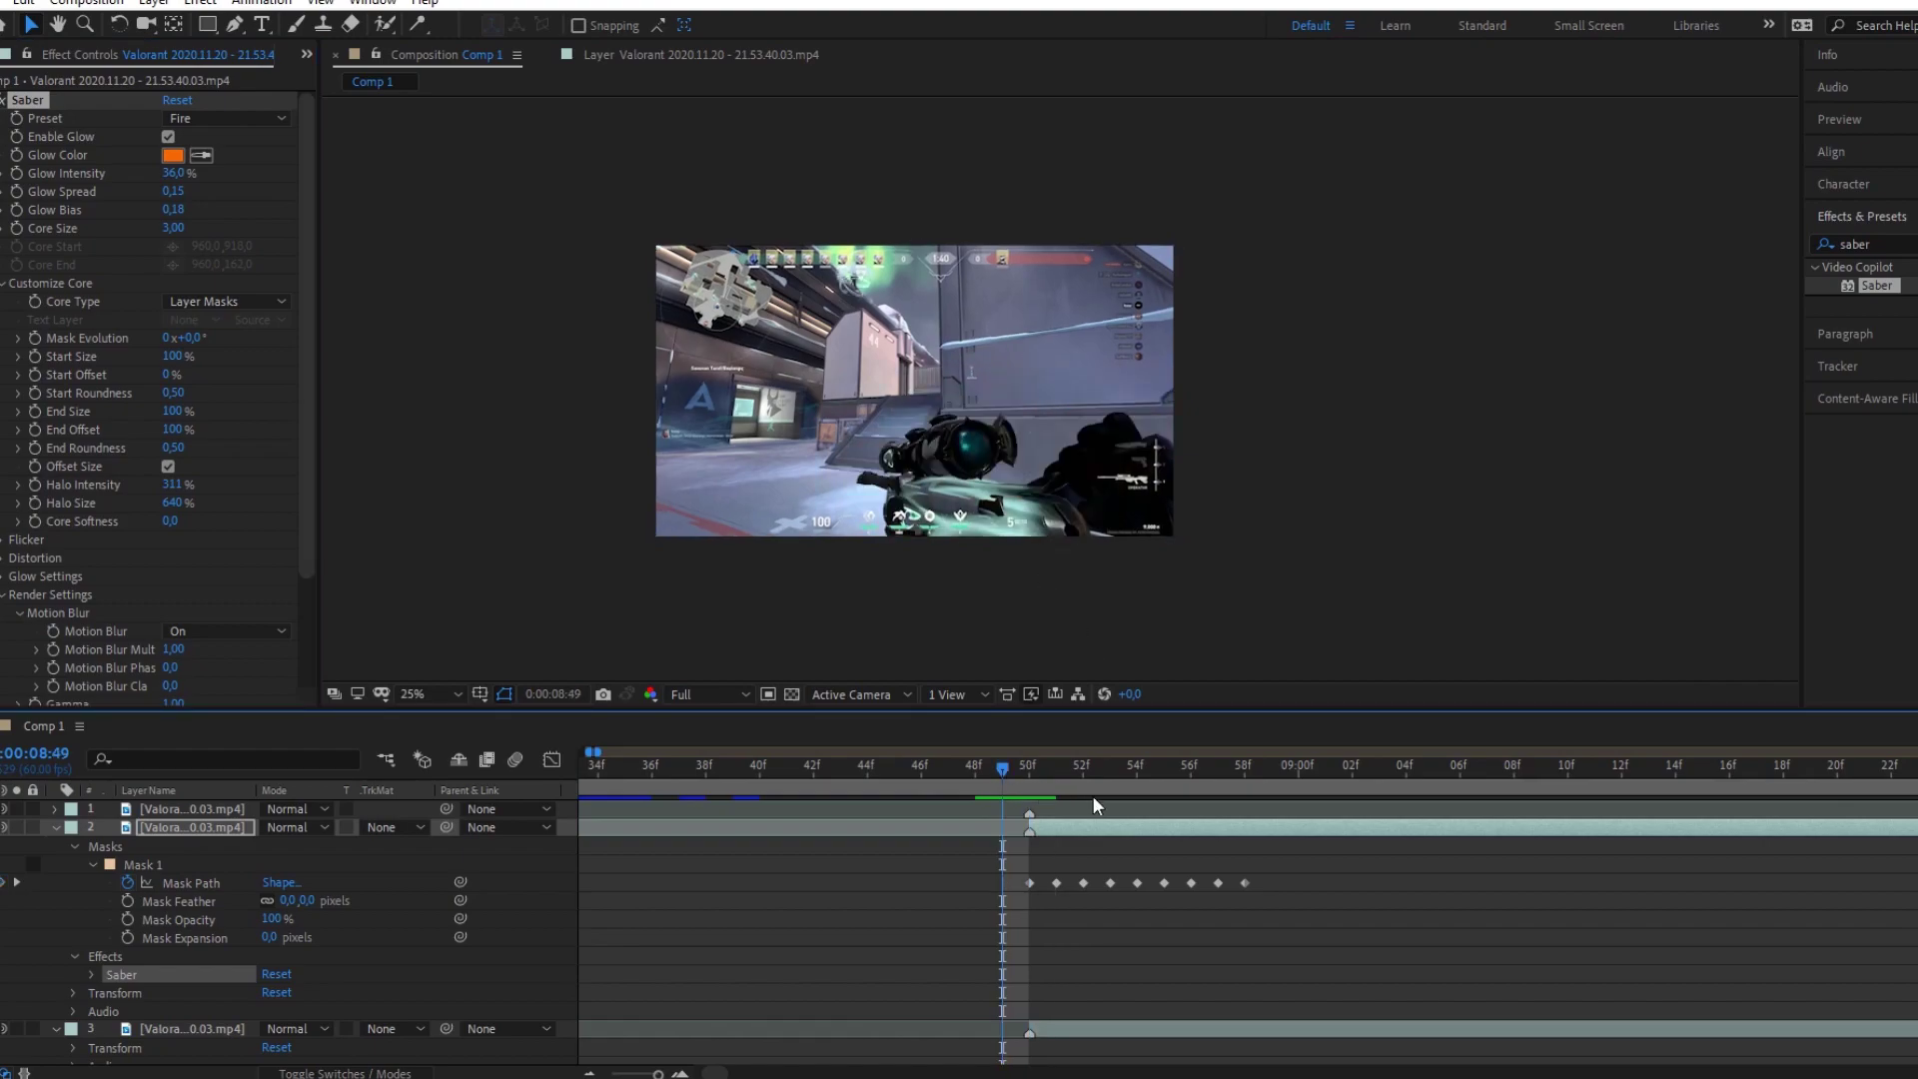
Step: Trim layer 2's out-point back to the last mask keyframe
left_click(953, 782)
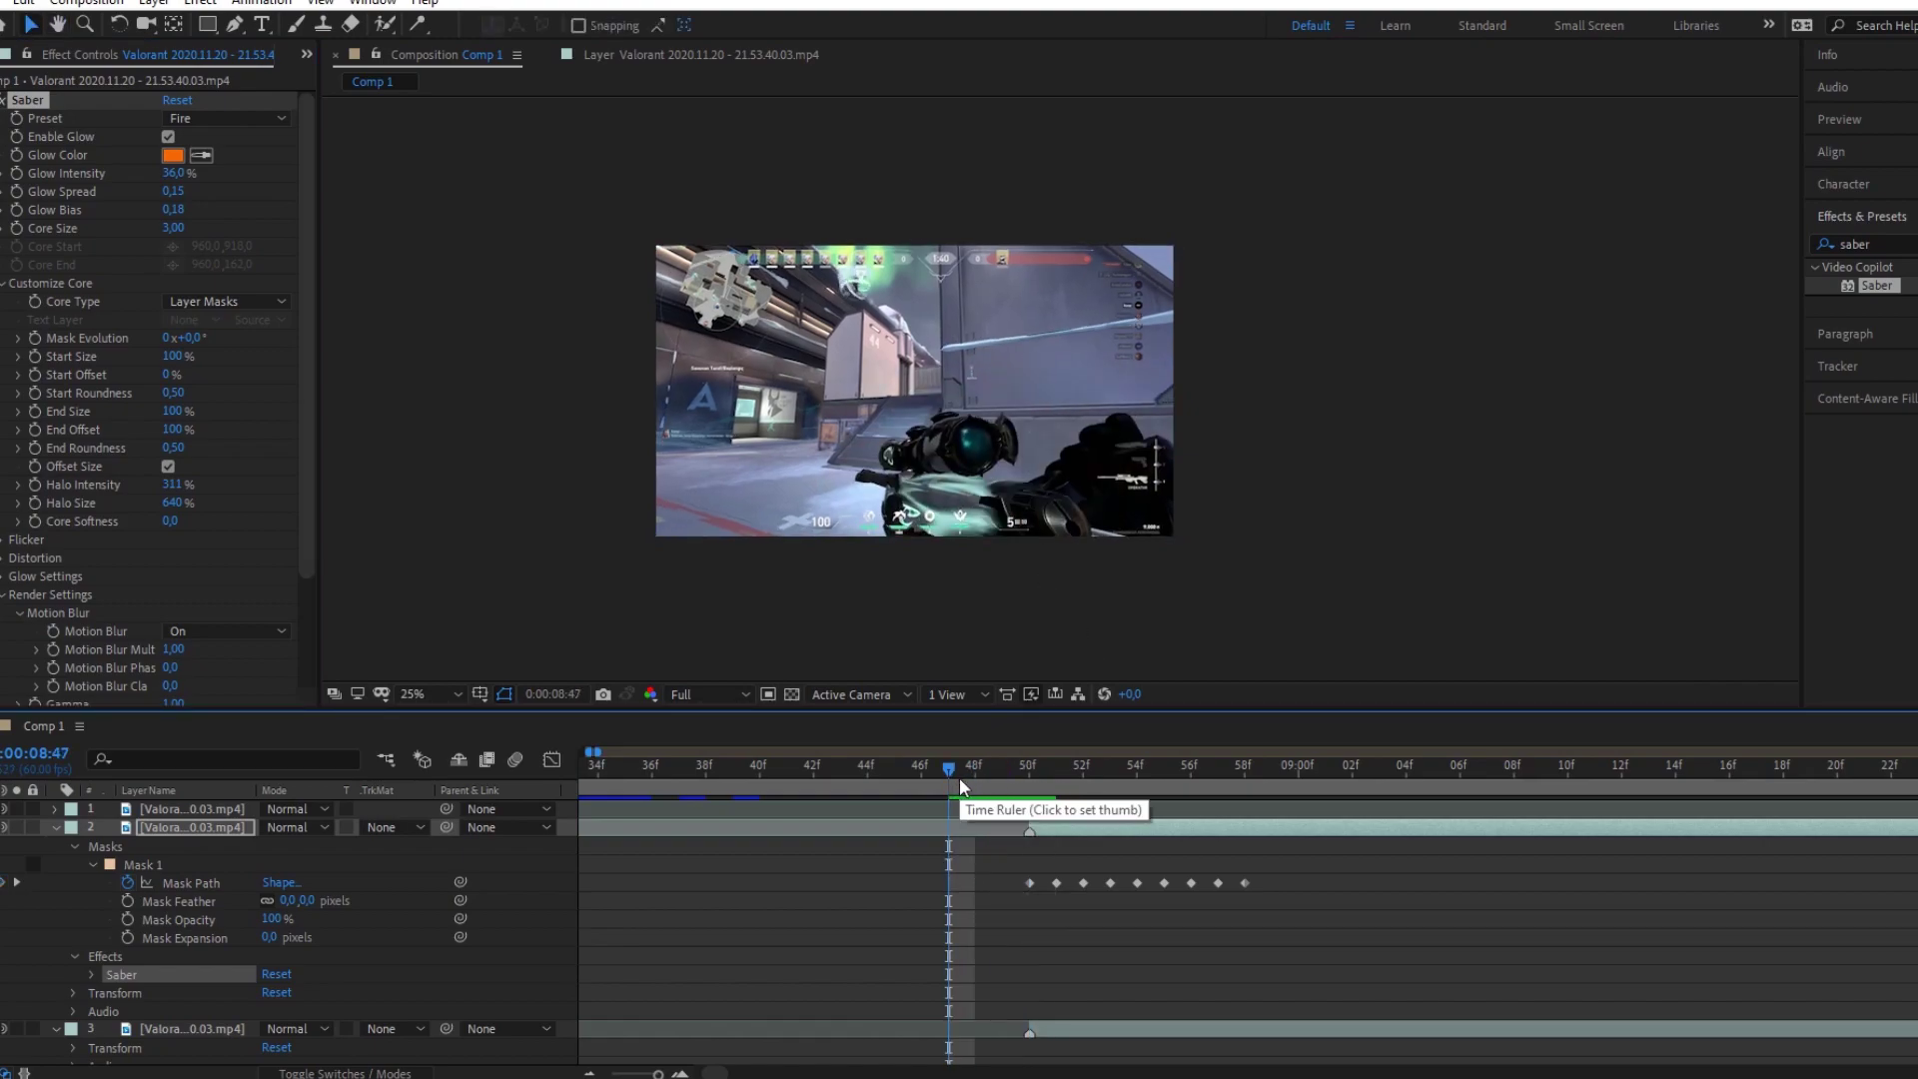
key("space")
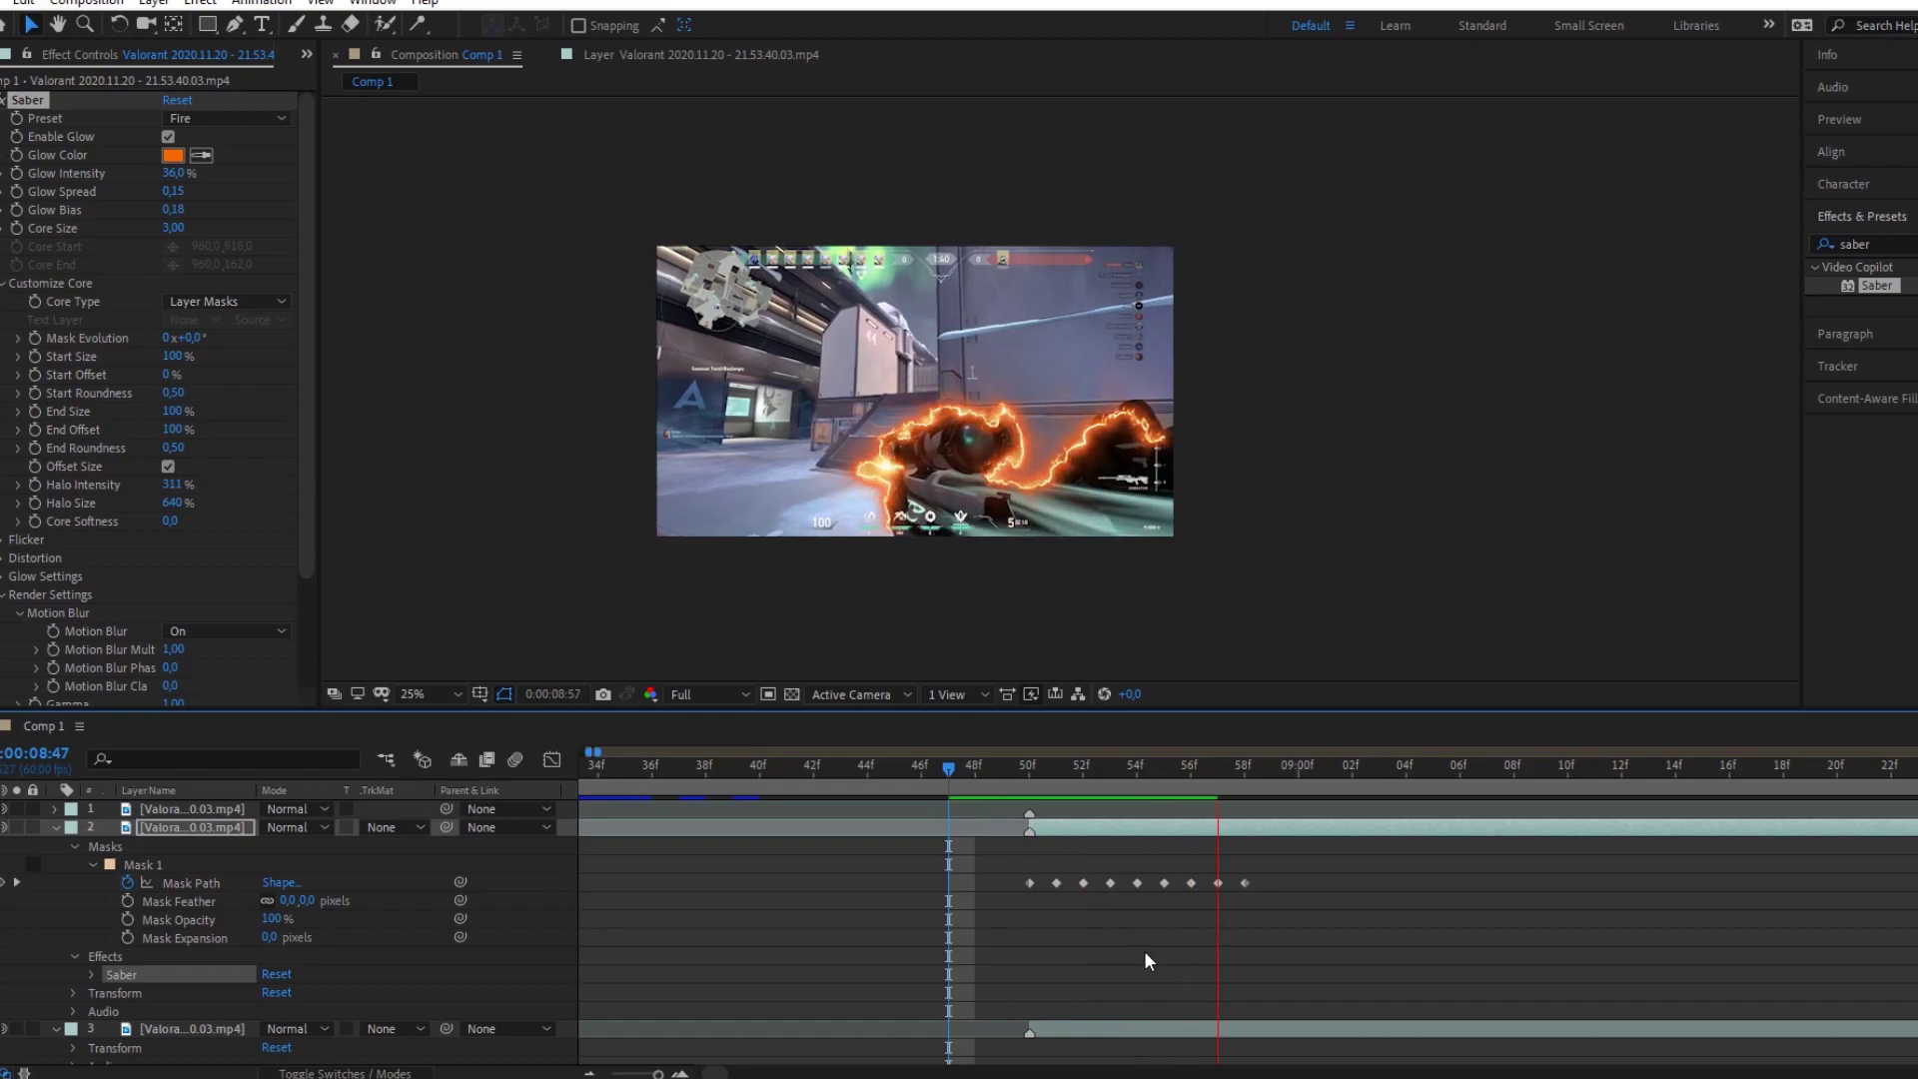
key("space")
key("minus")
left_click_drag(1797, 824, 1101, 833)
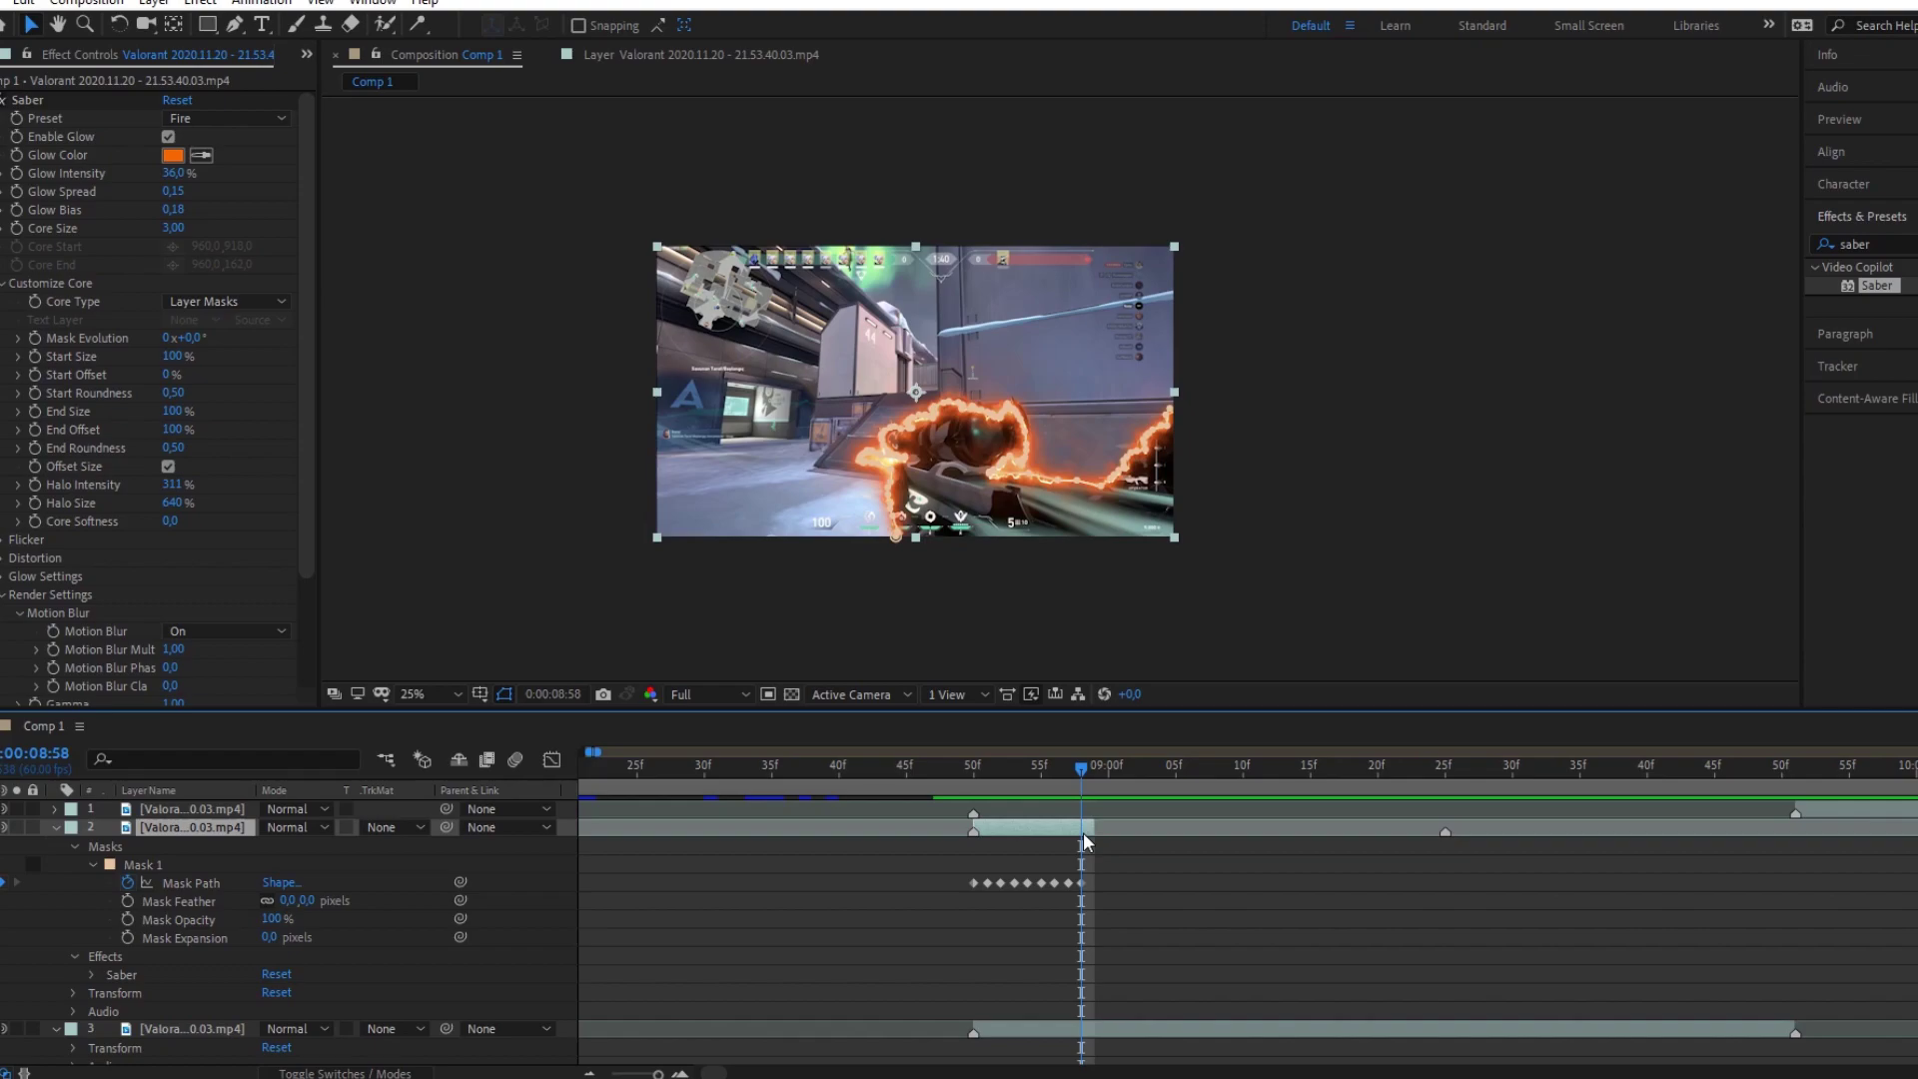
left_click_drag(1095, 825, 1081, 825)
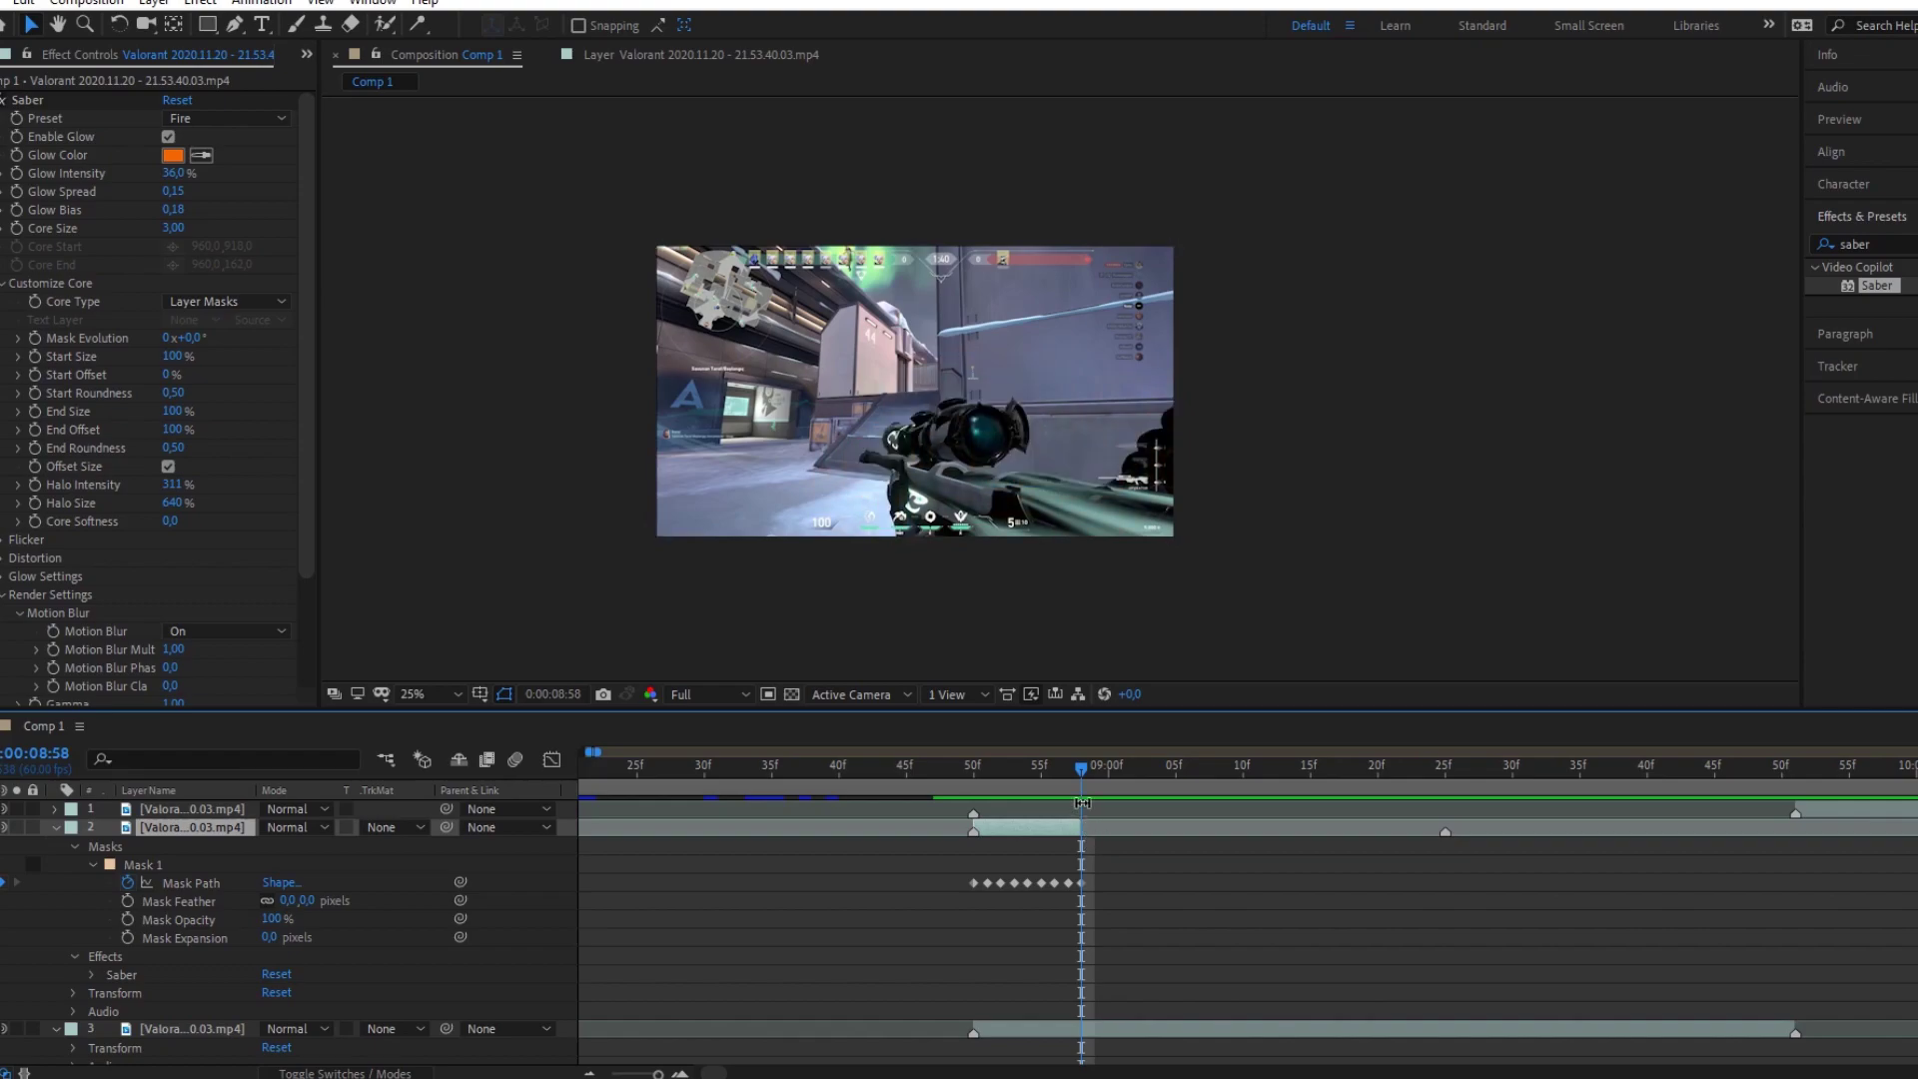
Step: Preview the fire outline on the rifle from around 8:19, 8:25, 8:31 and 8:46
left_click(838, 765)
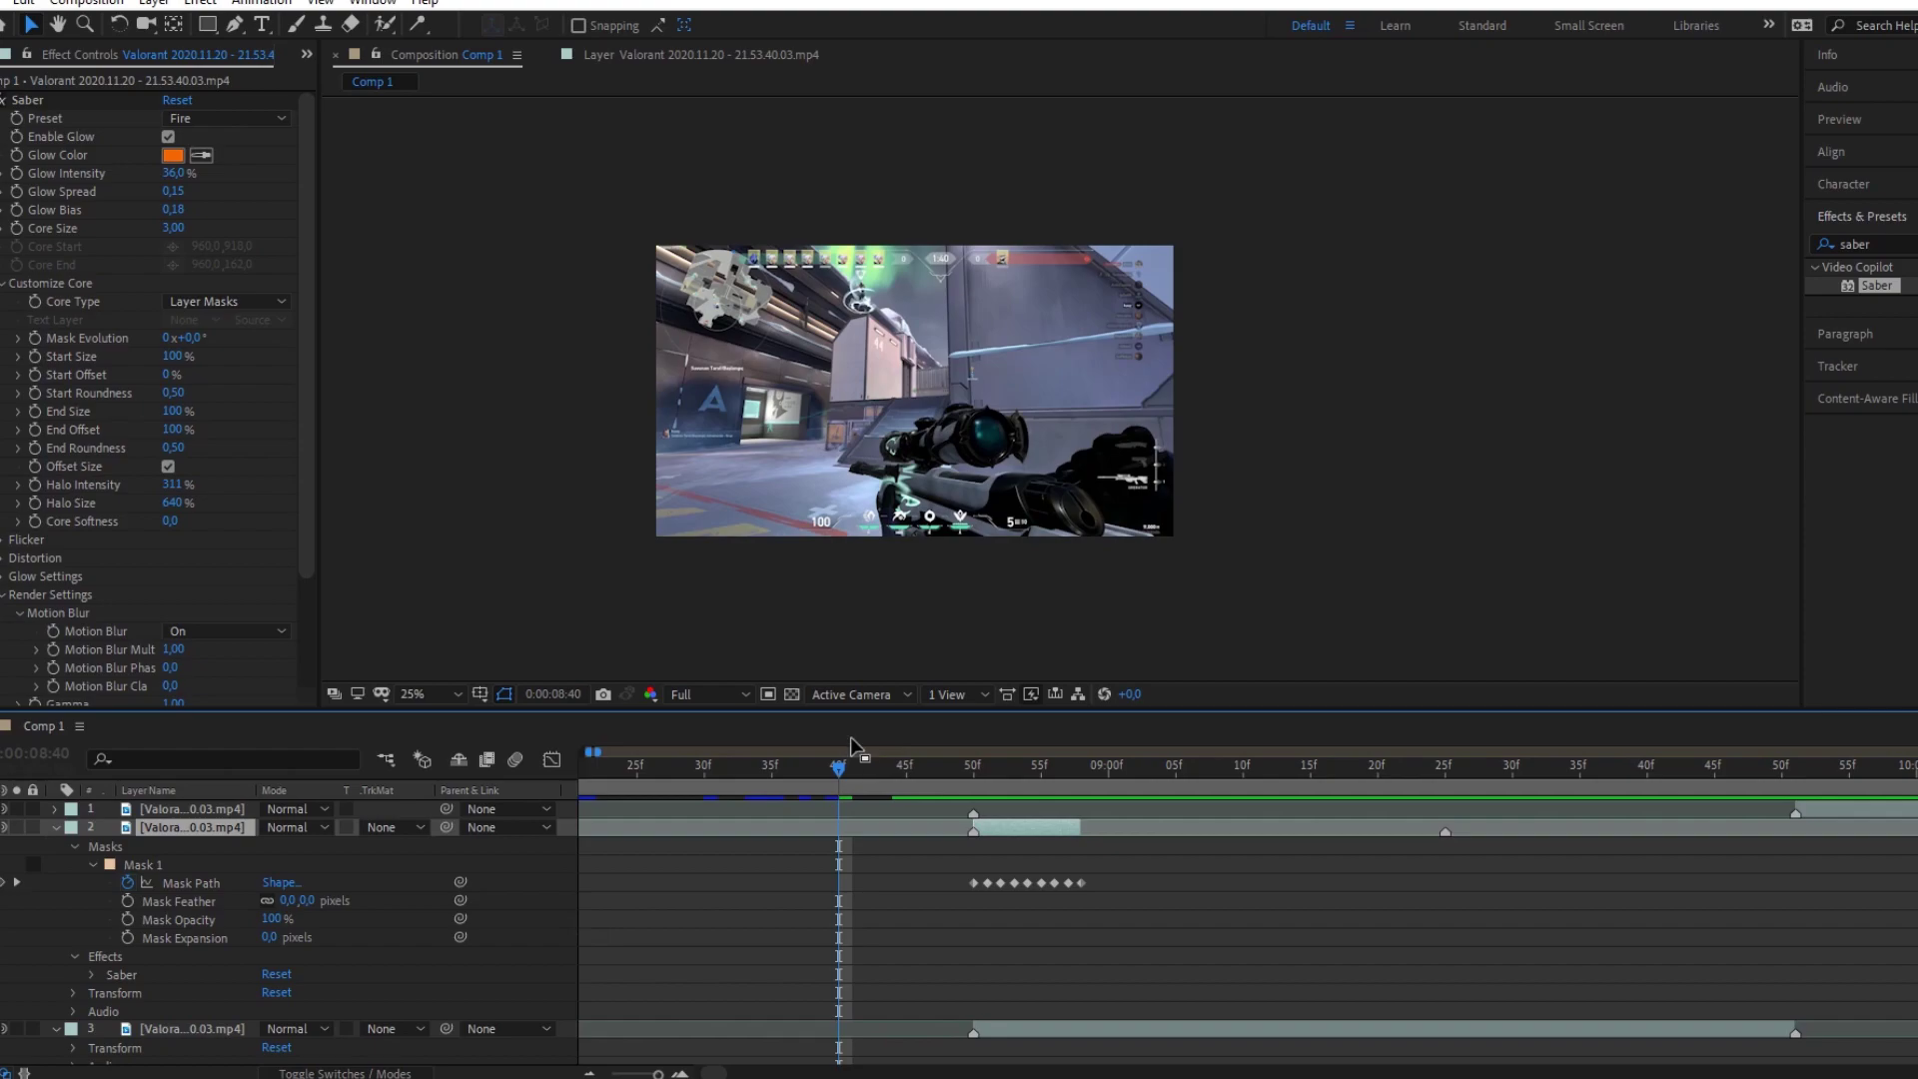
key("space")
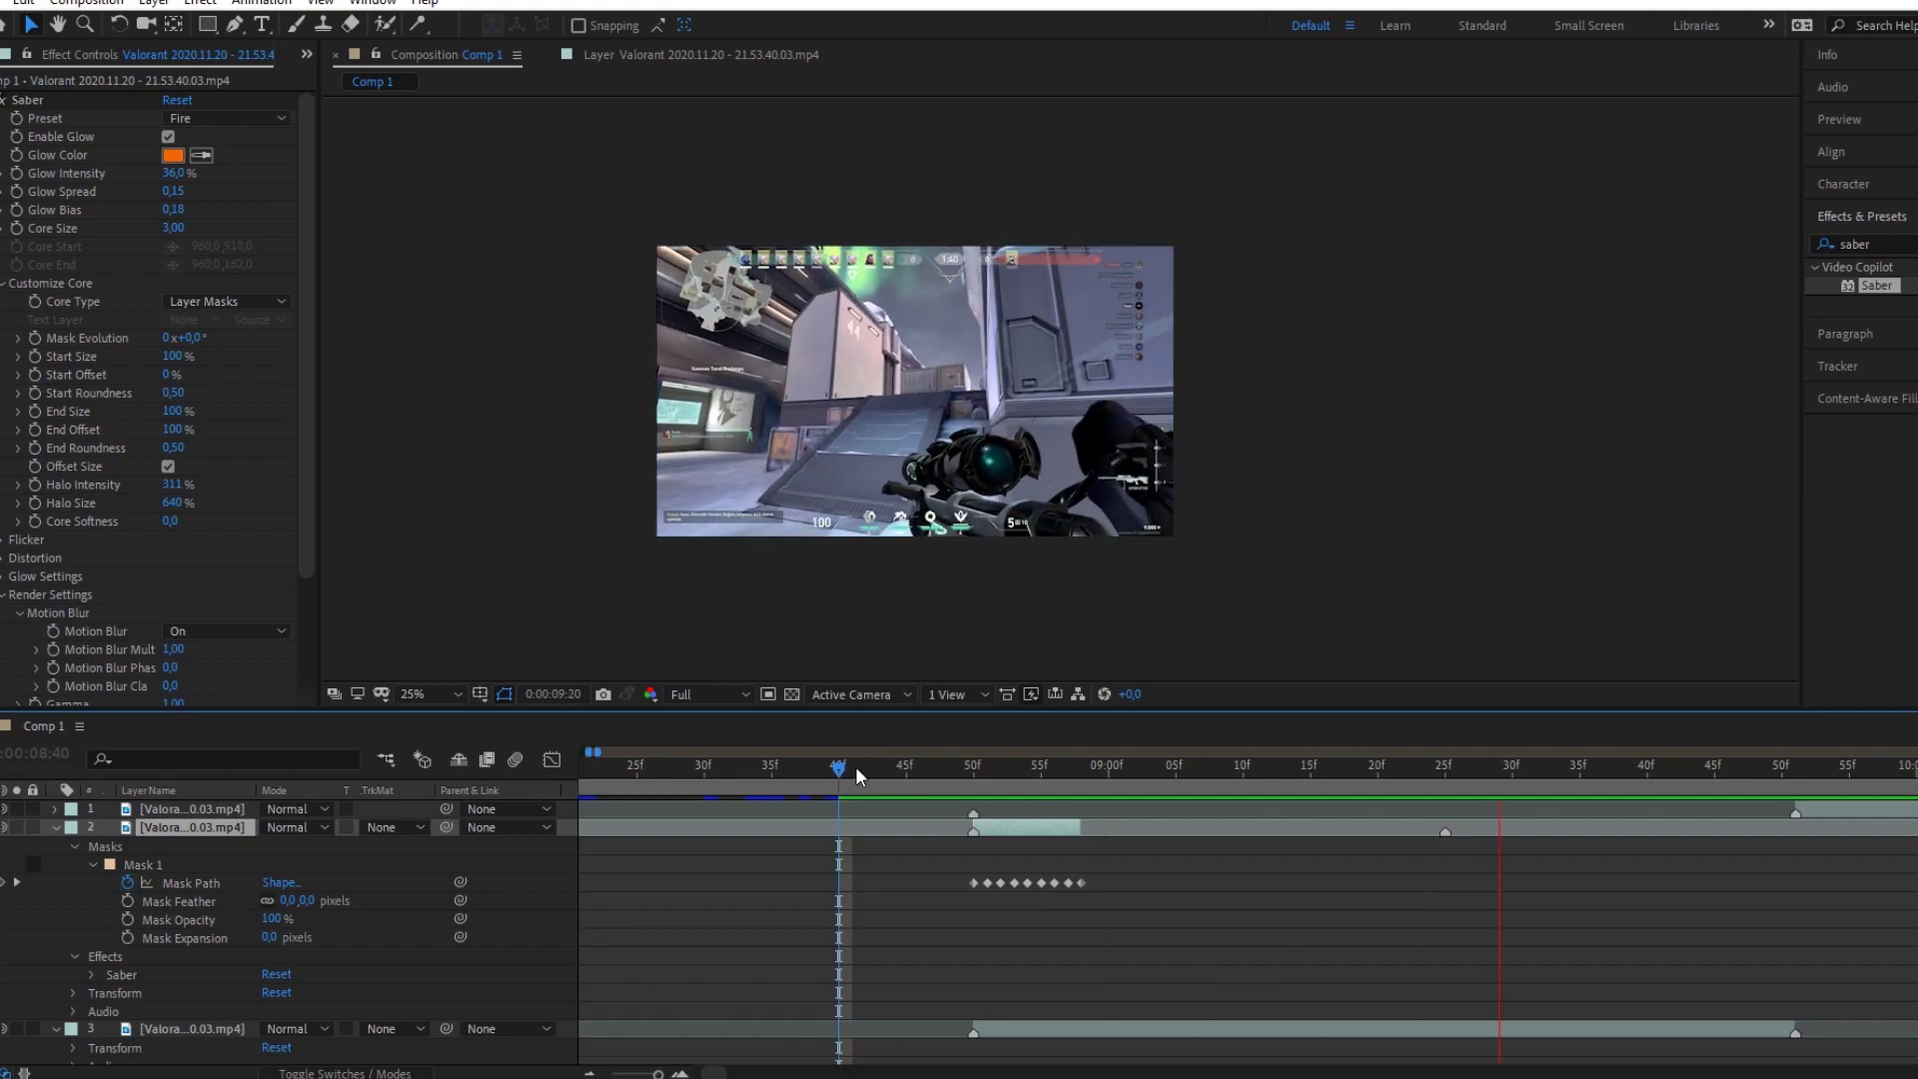
key("minus")
left_click_drag(898, 771, 812, 771)
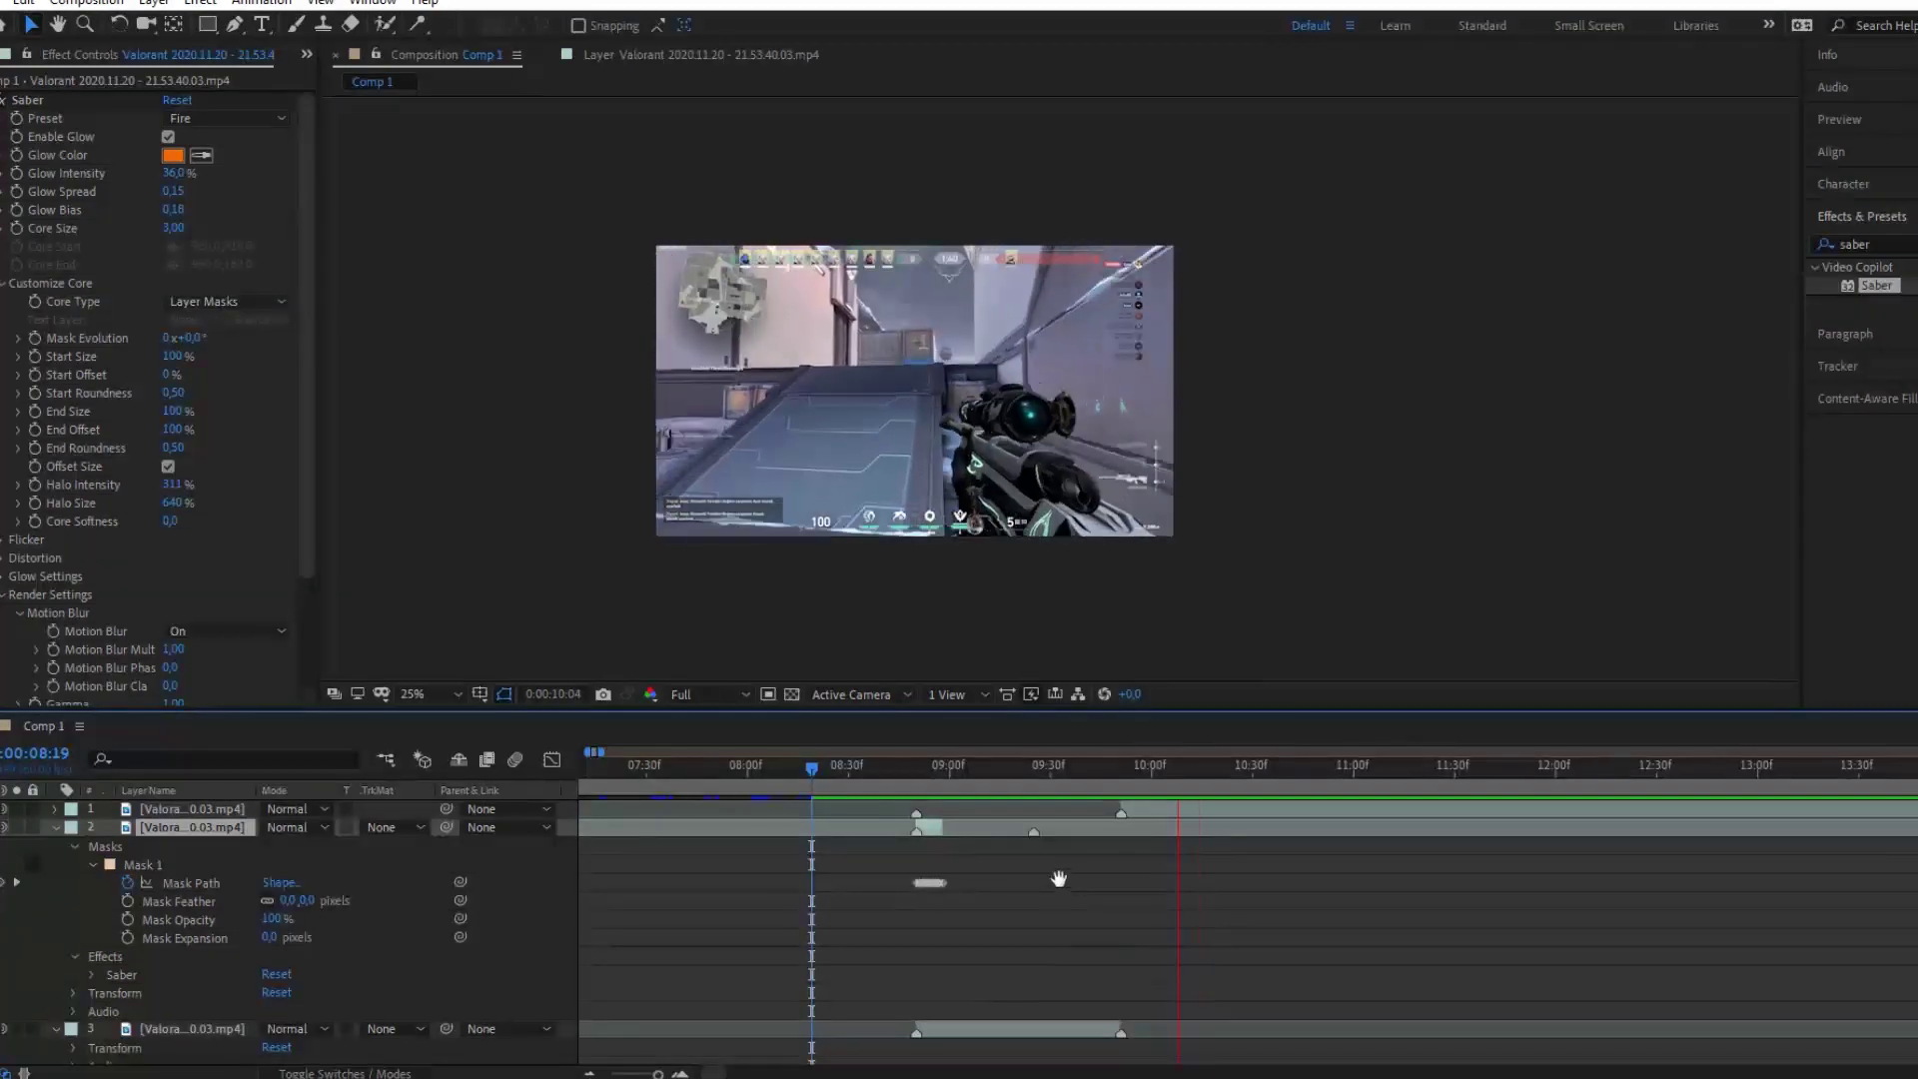
key("space")
left_click_drag(911, 777, 831, 769)
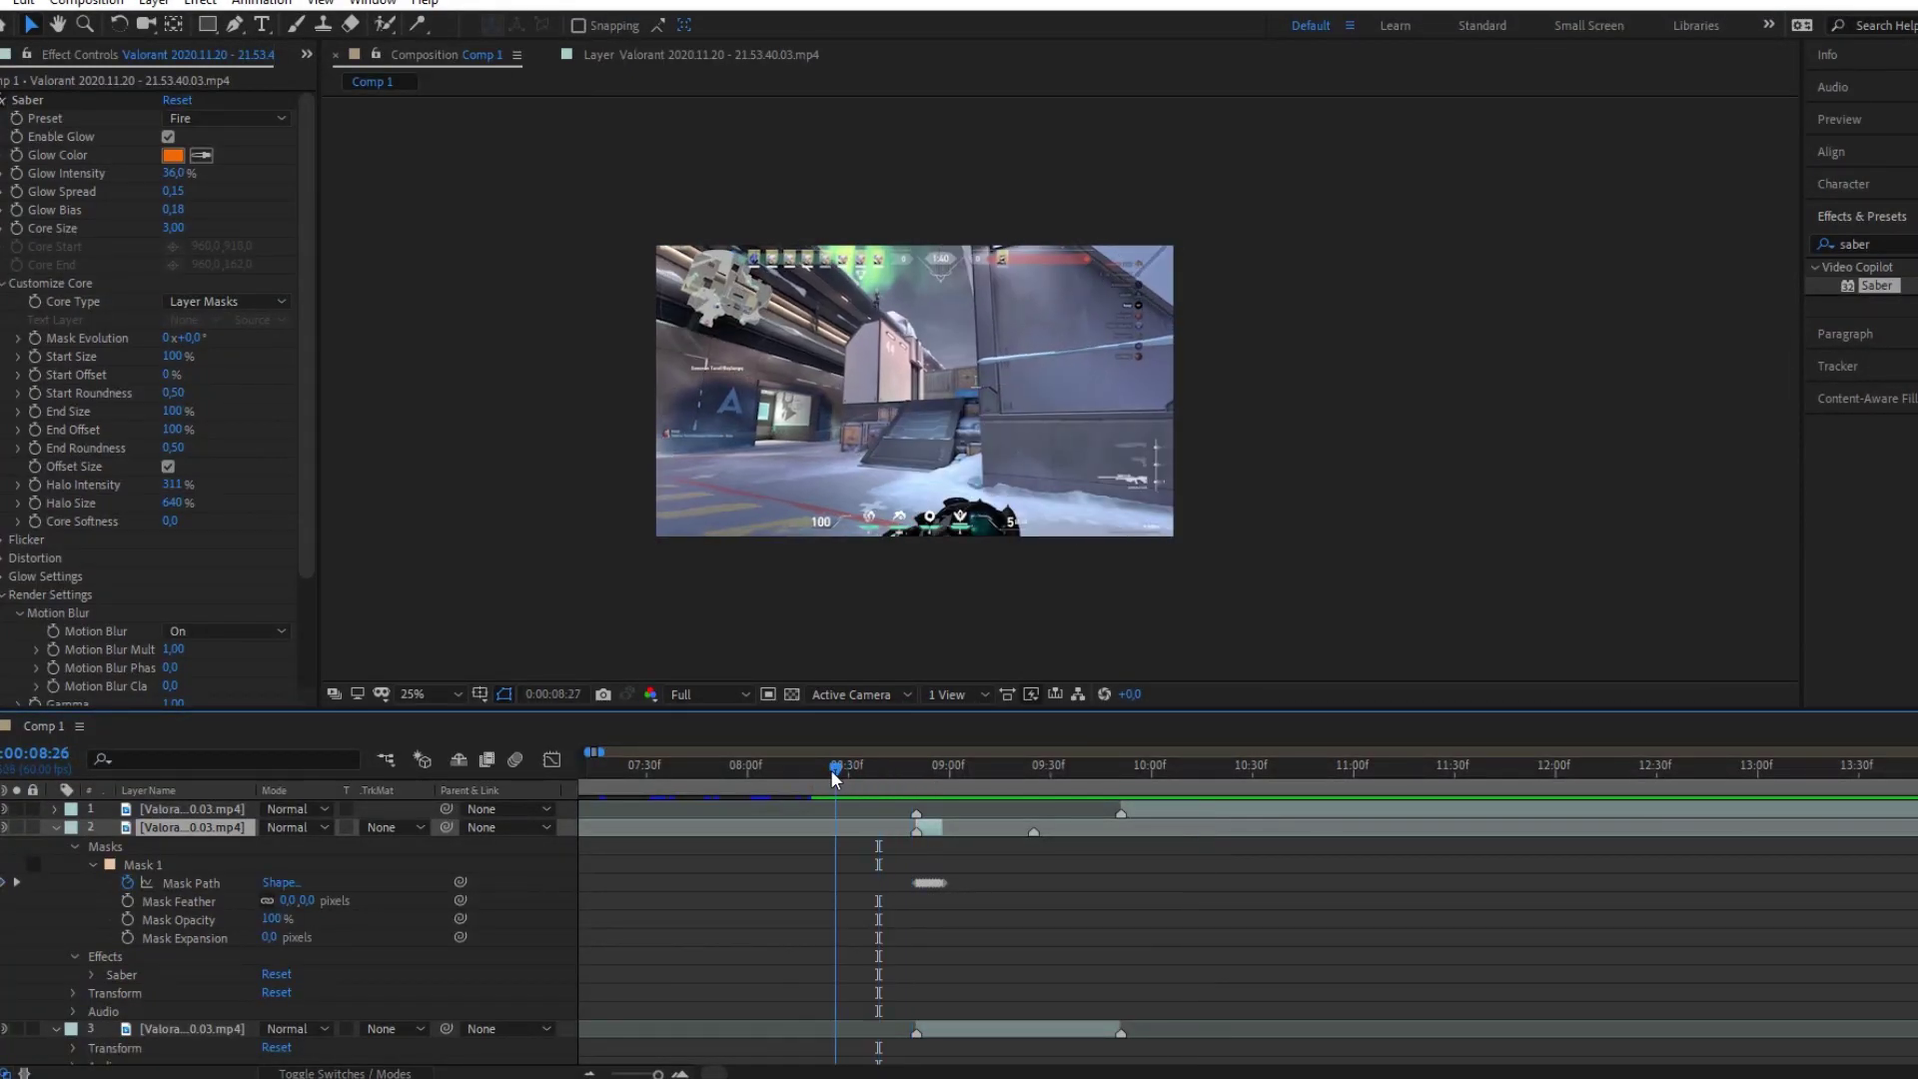
key("space")
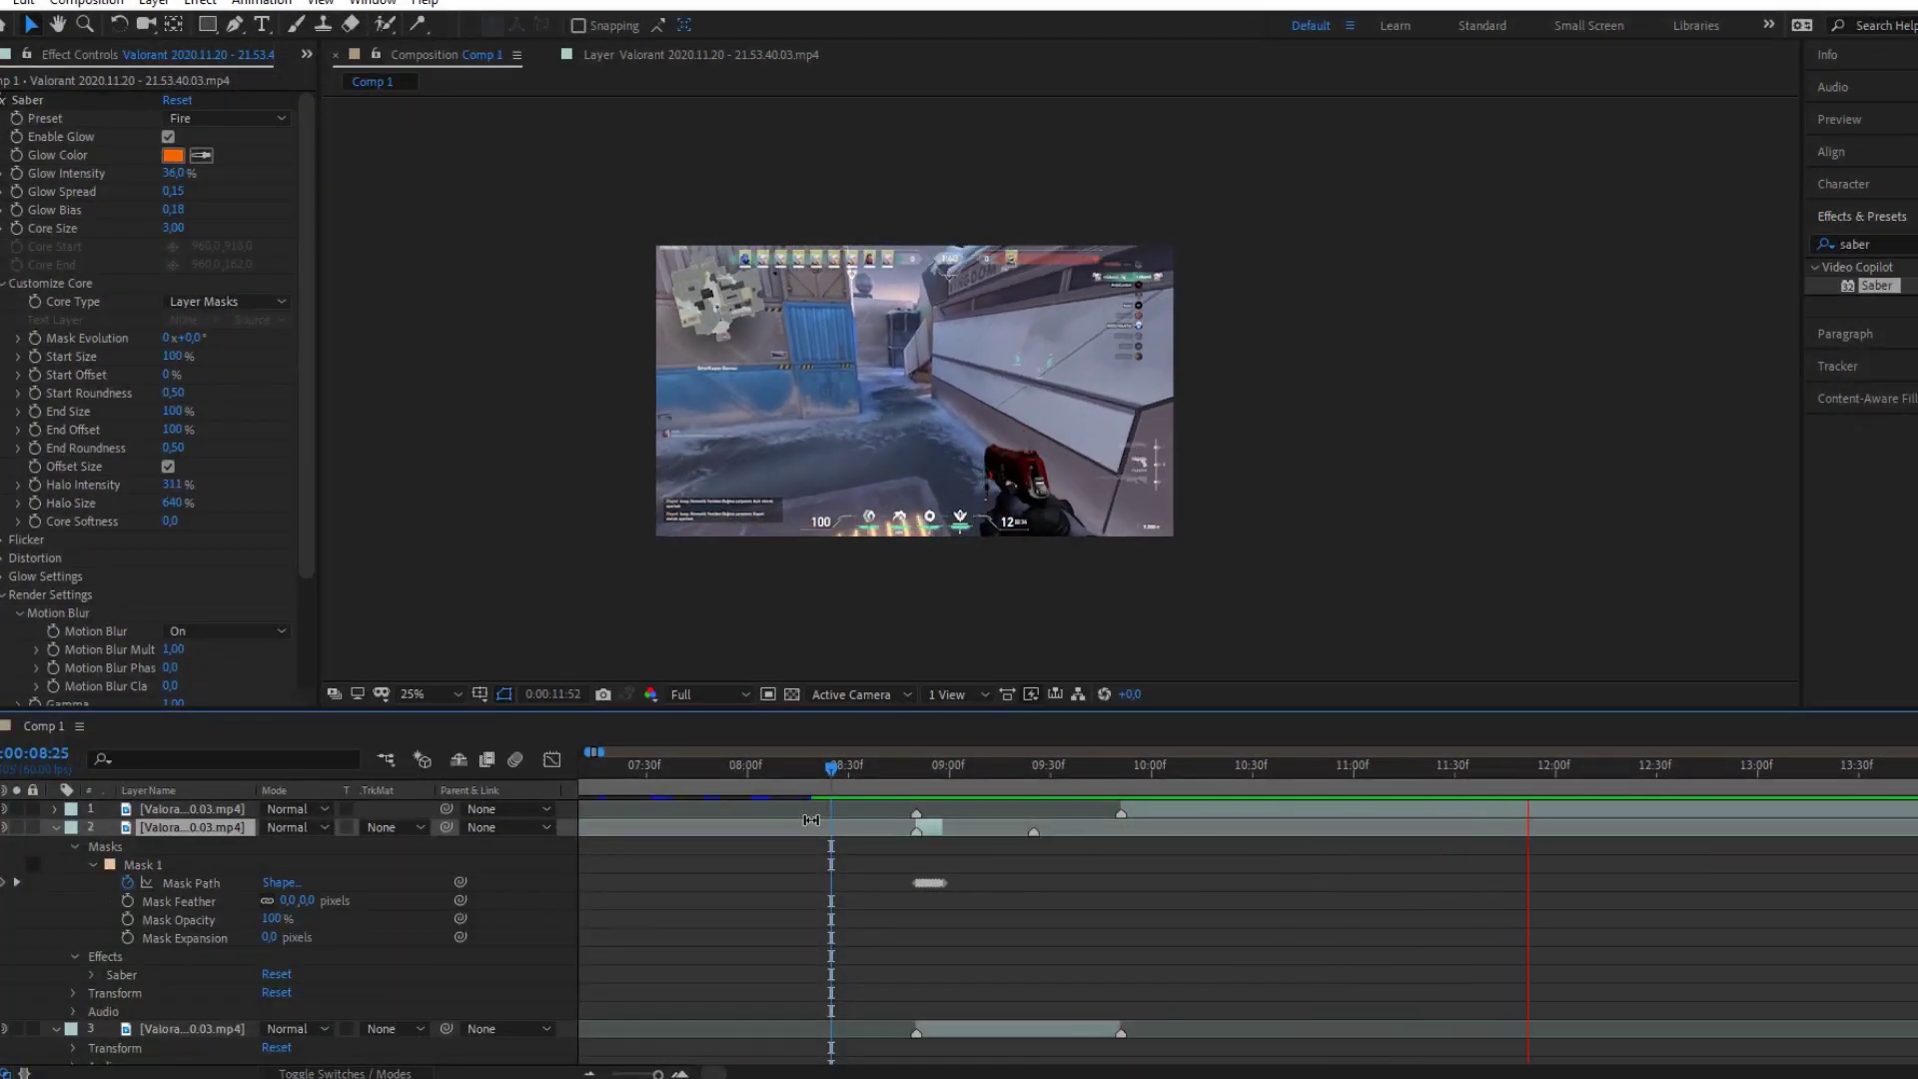
left_click(851, 770)
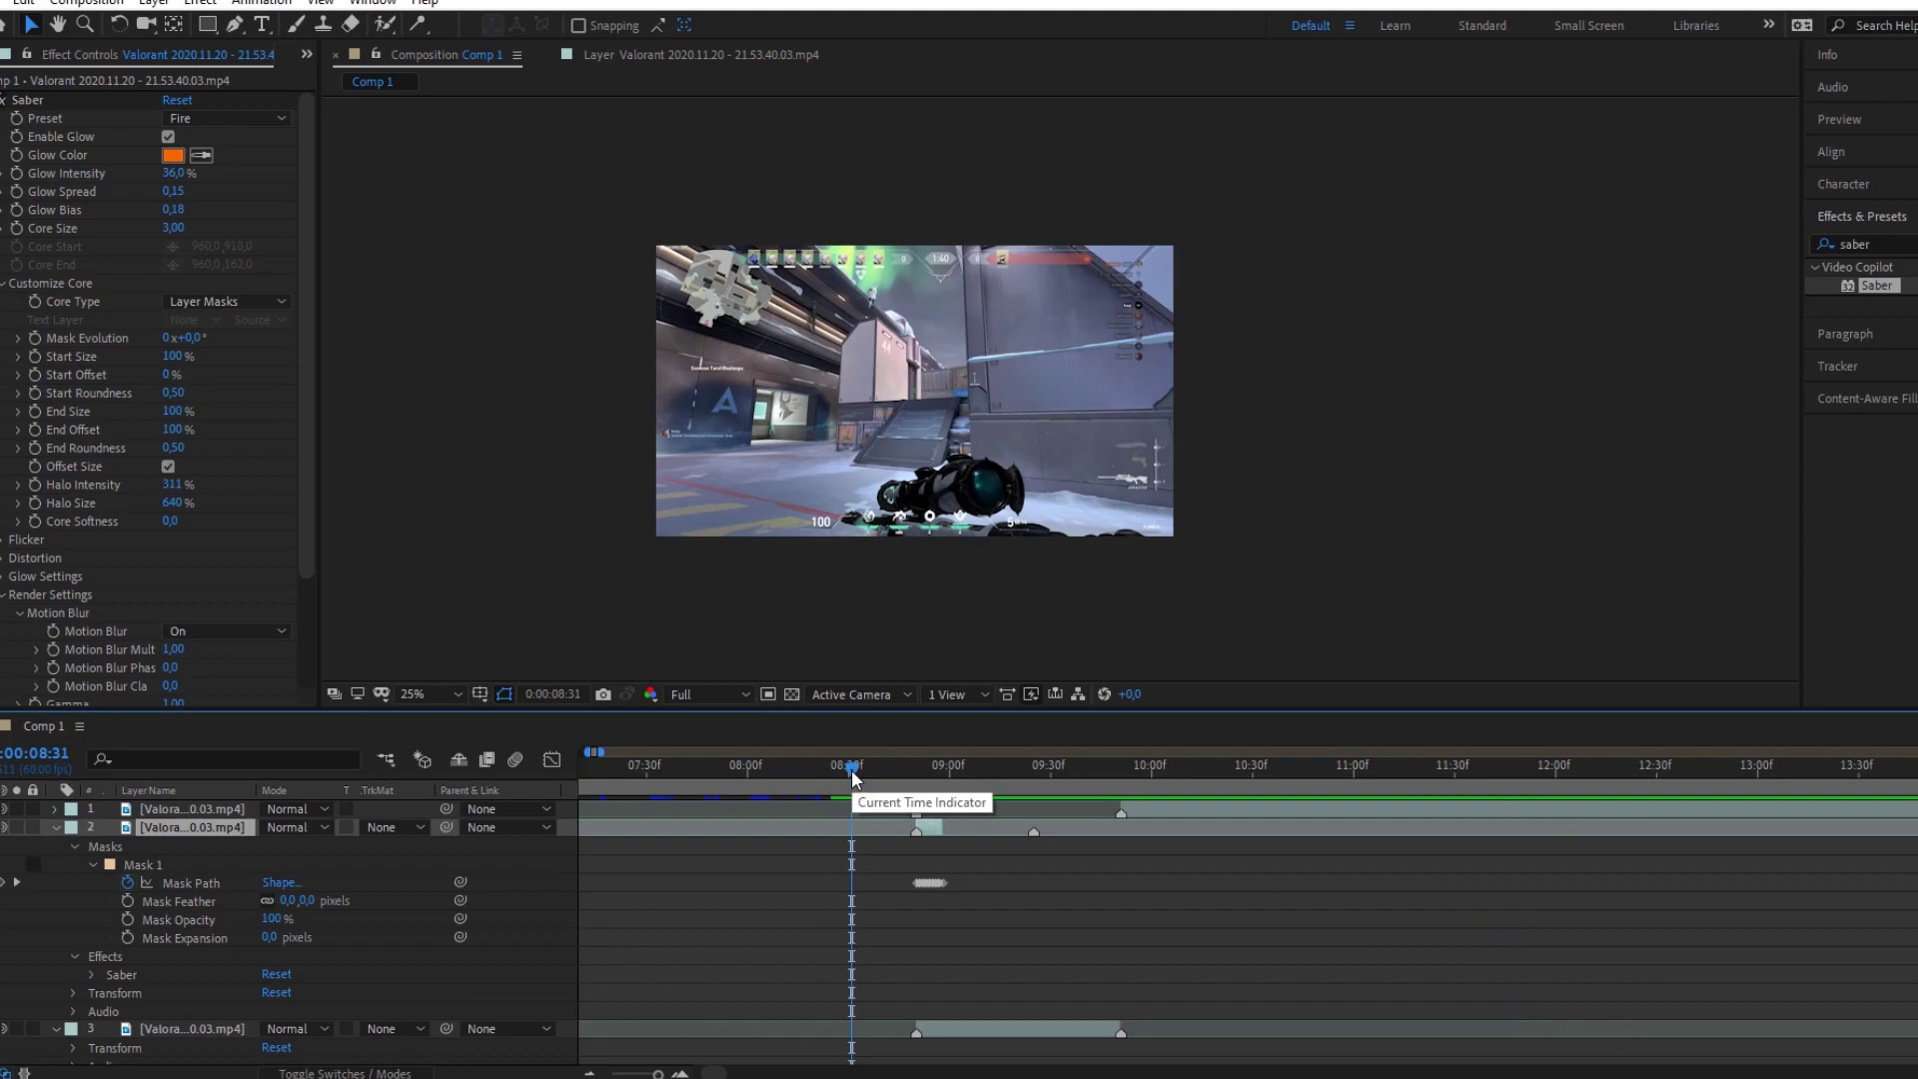
key("space")
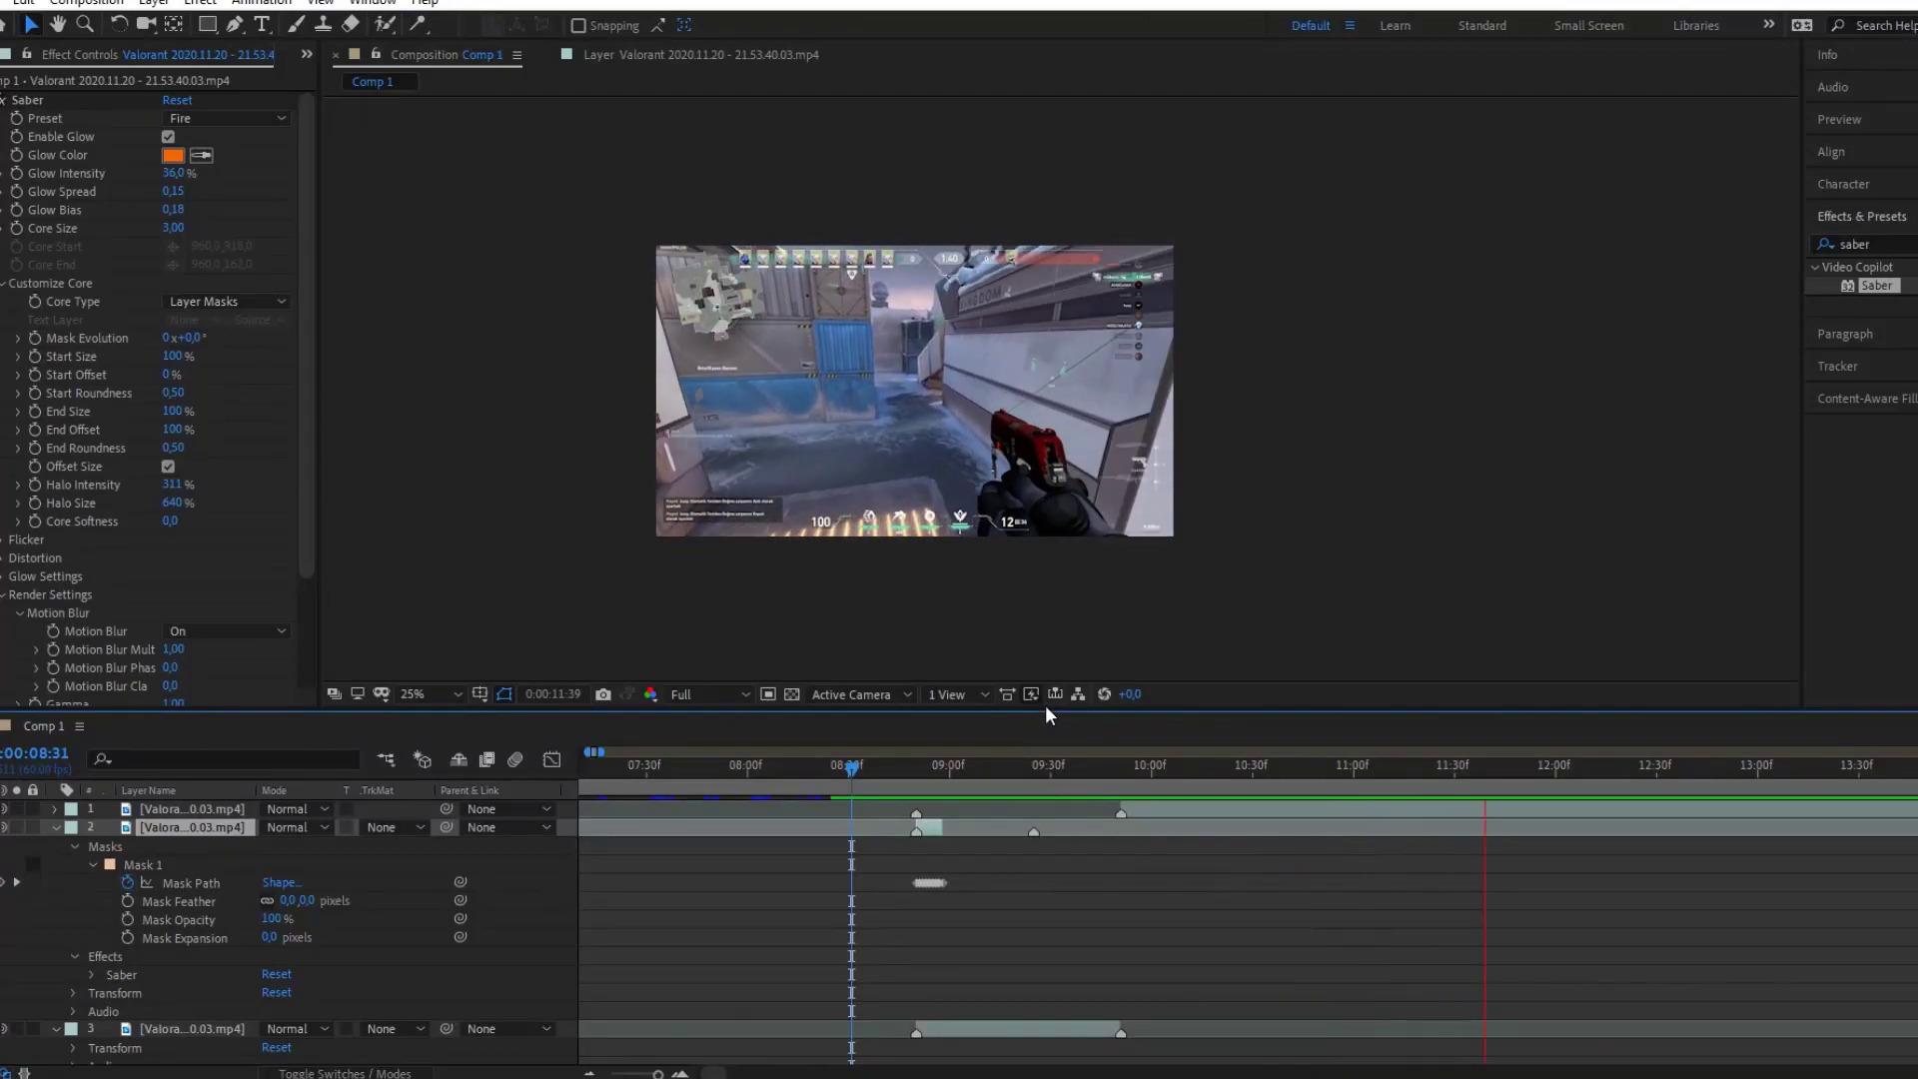
key("ctrl+p")
left_click(902, 769)
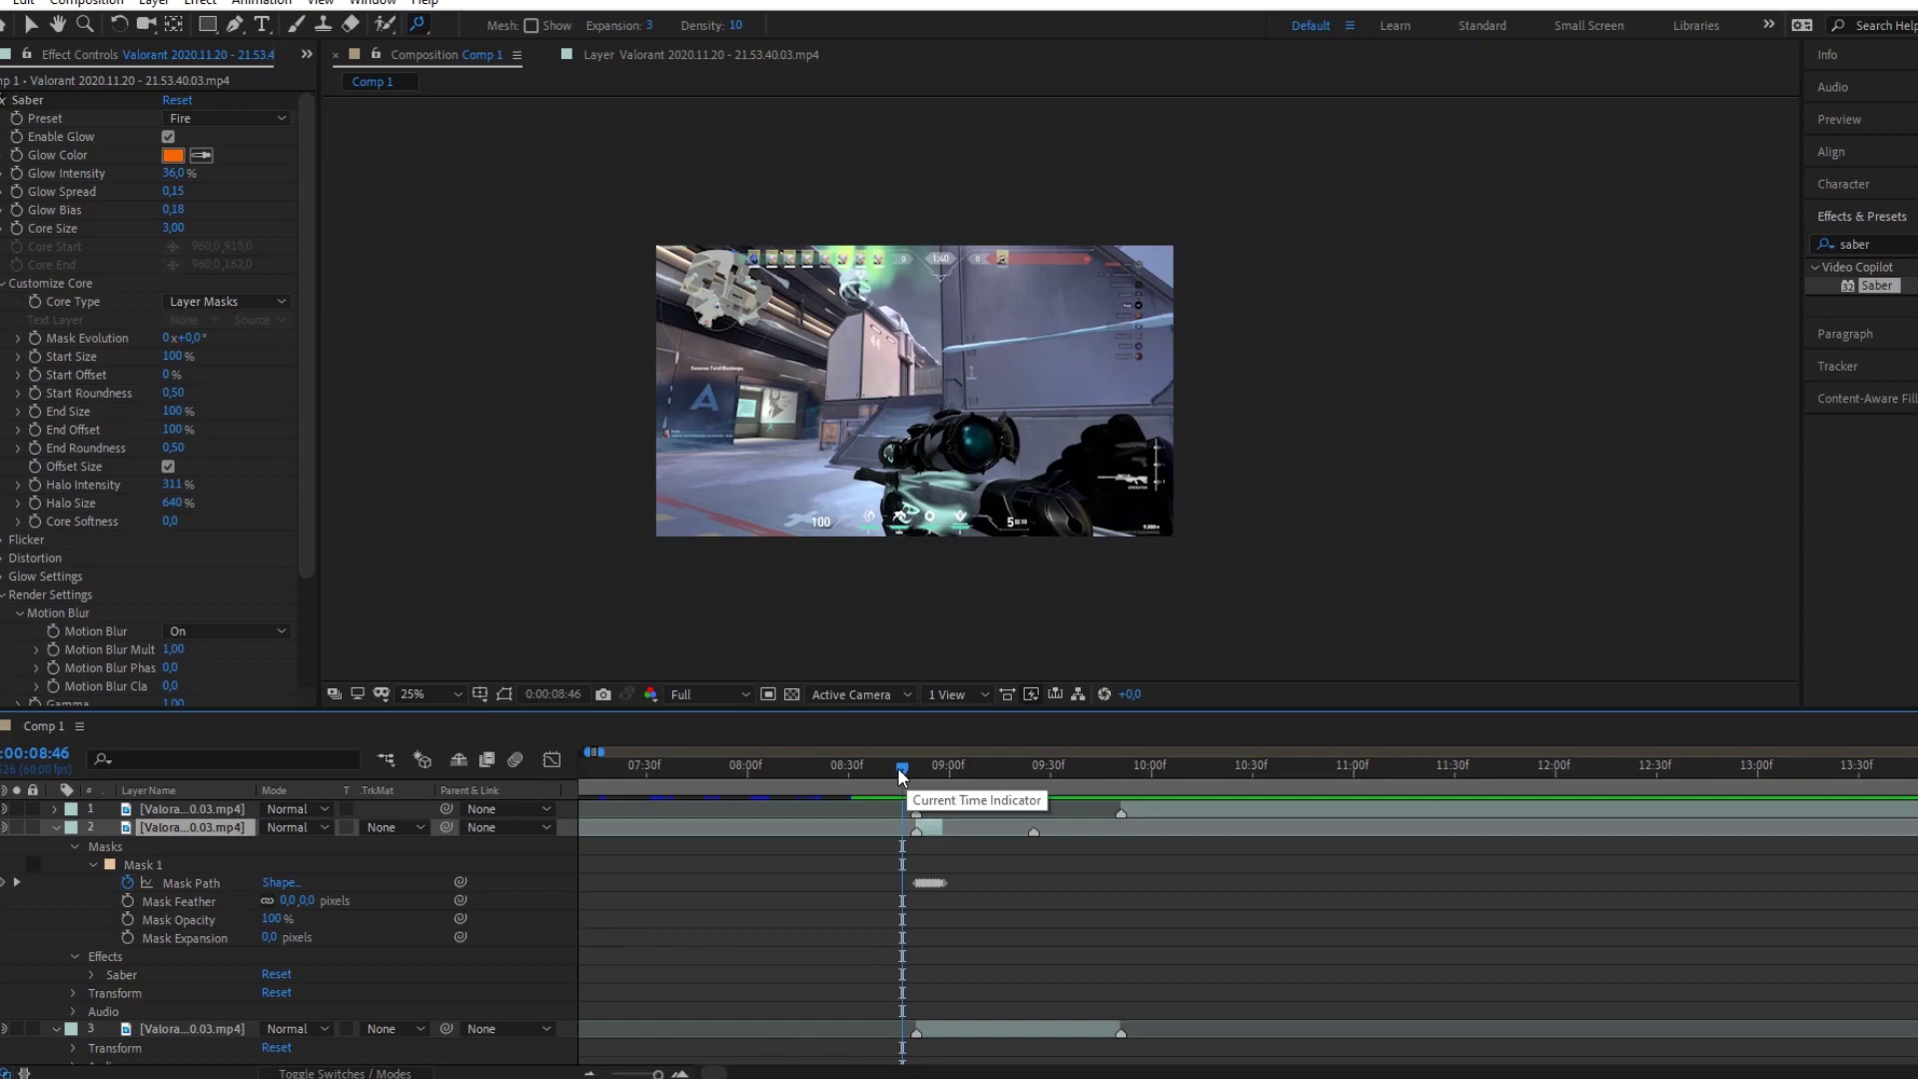
left_click_drag(905, 786, 912, 790)
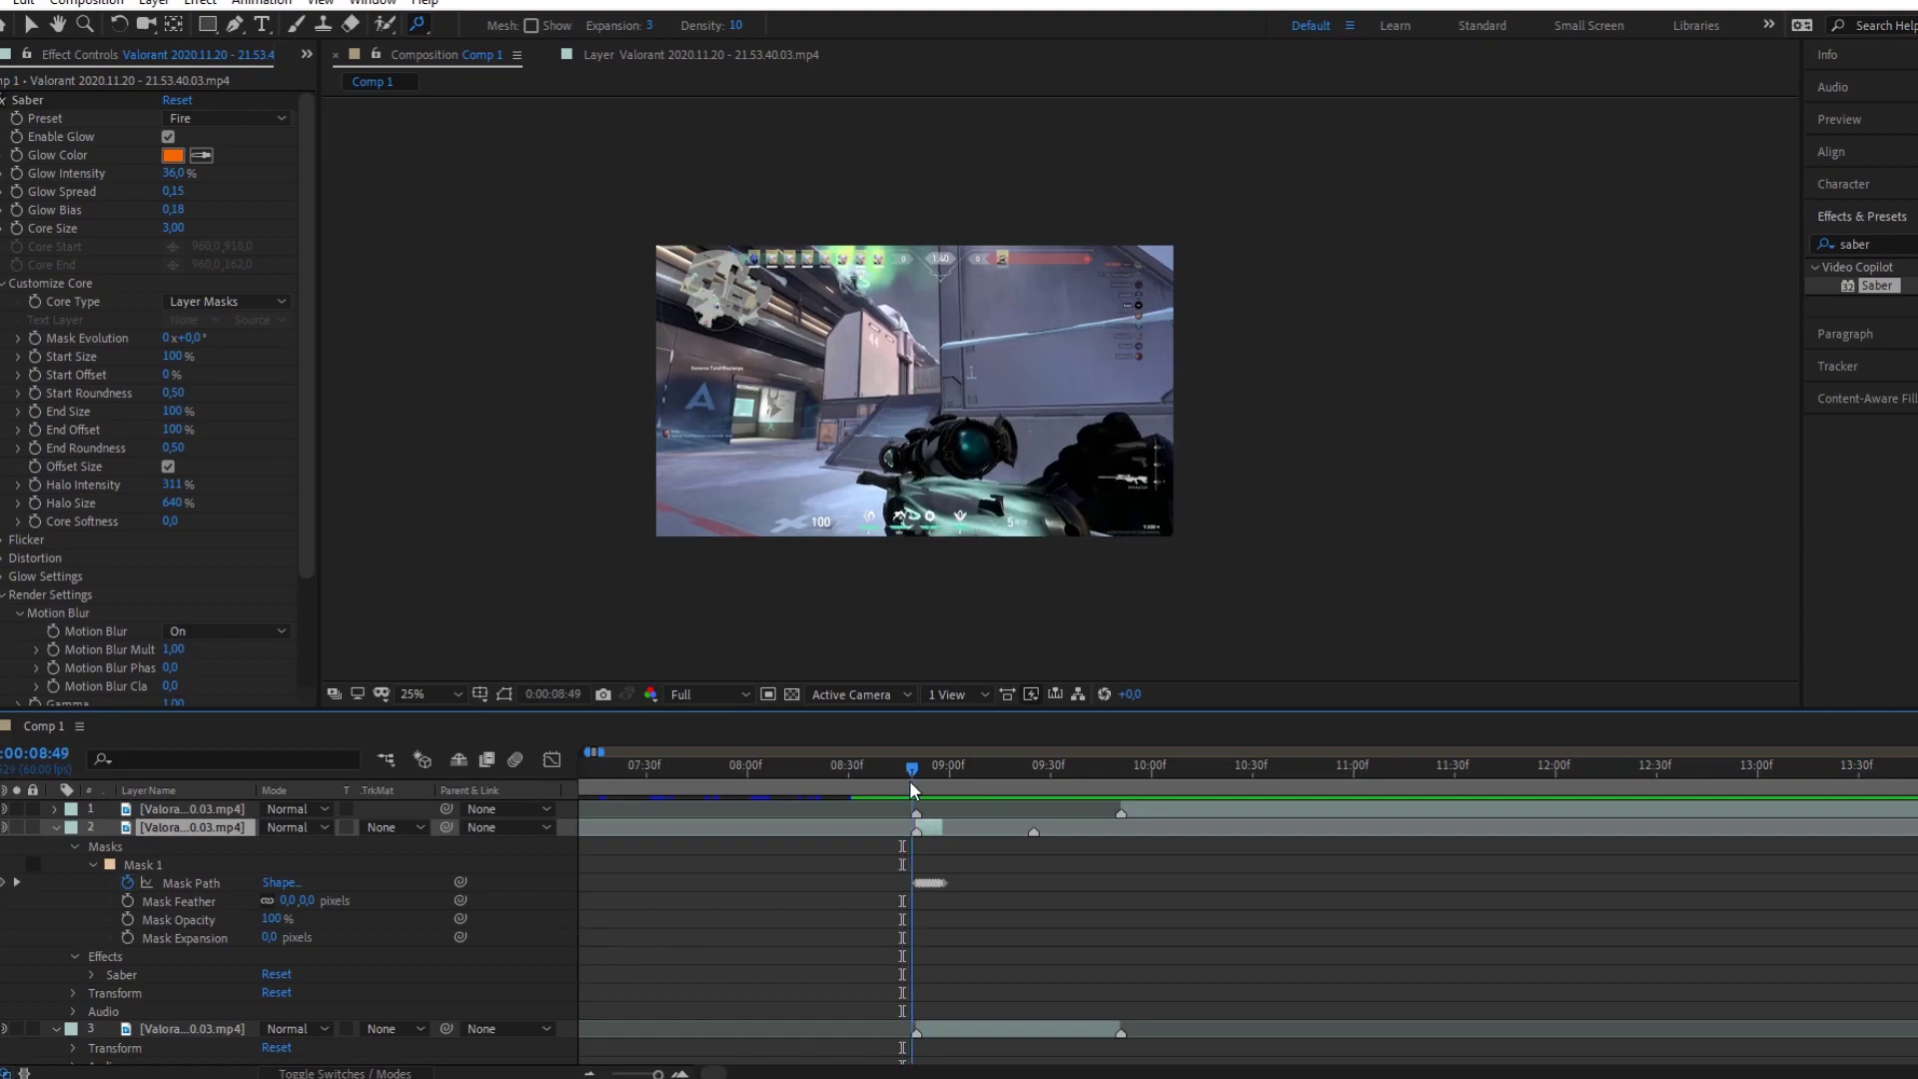